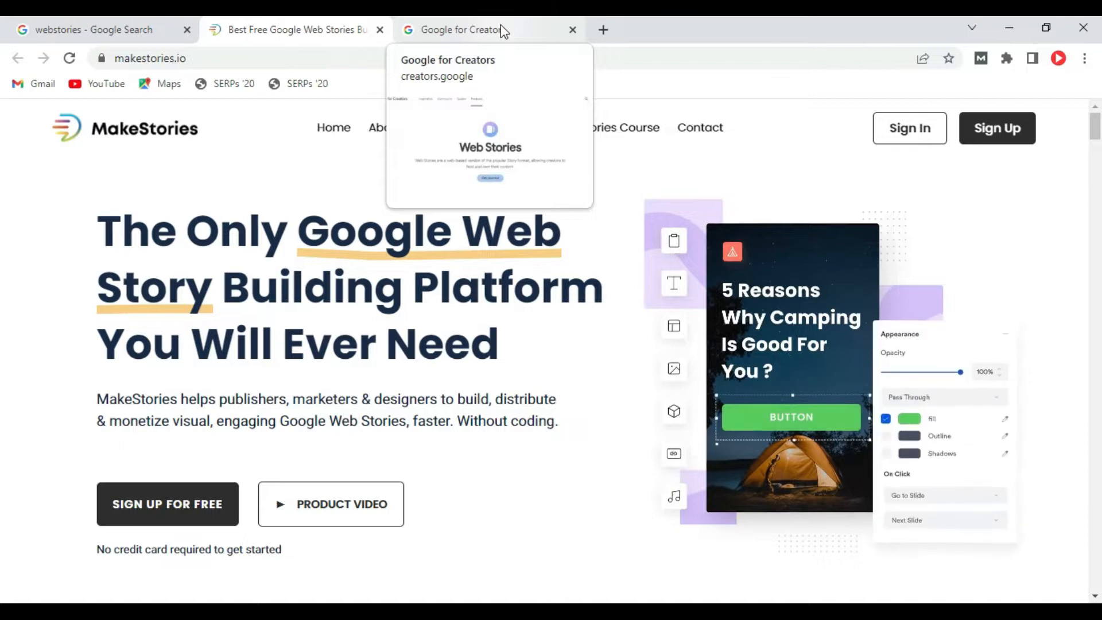
Review the Google results for webstories and look at the Google for Creators page on Web Stories
click(102, 26)
scroll(747, 374, up, 8)
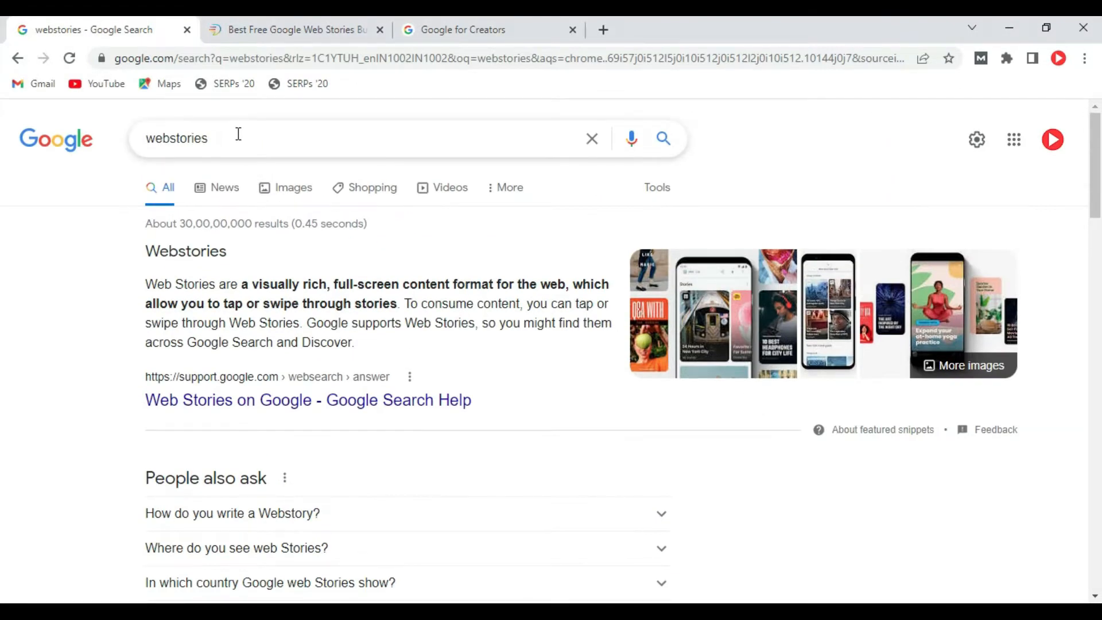
scroll(573, 369, down, 8)
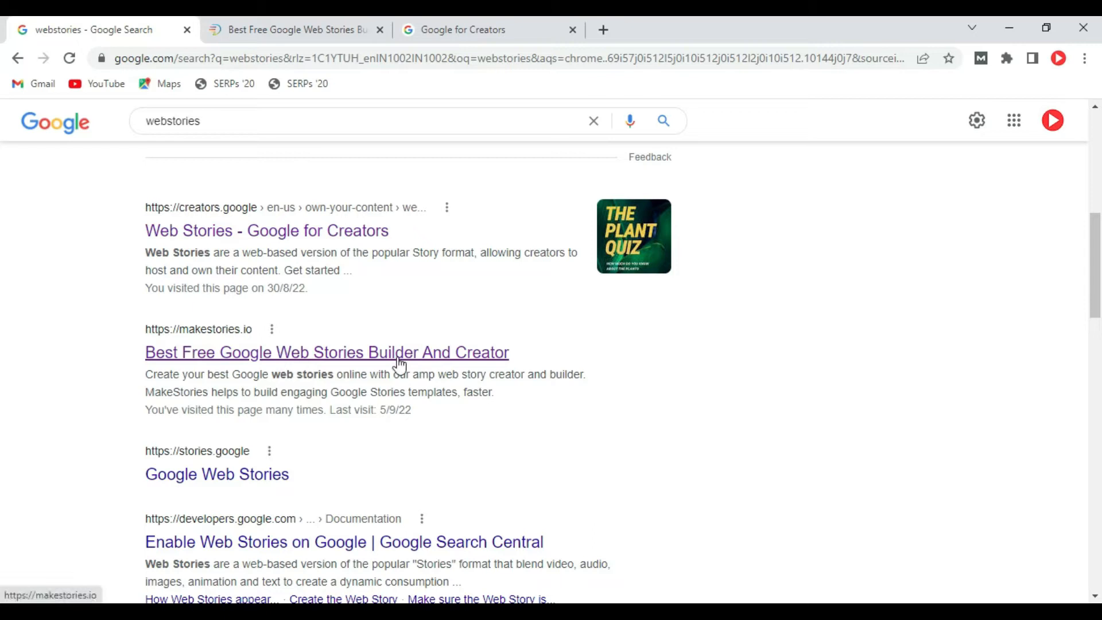
click(256, 28)
click(504, 28)
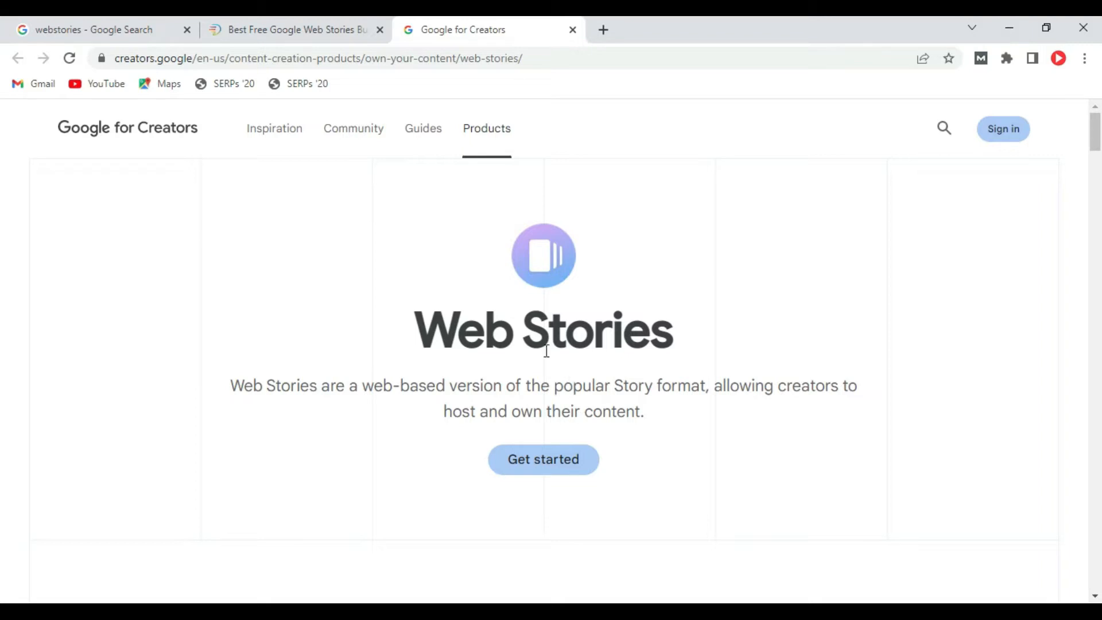
Sign in from the MakeStories home page and browse the existing stories in the dashboard
click(296, 29)
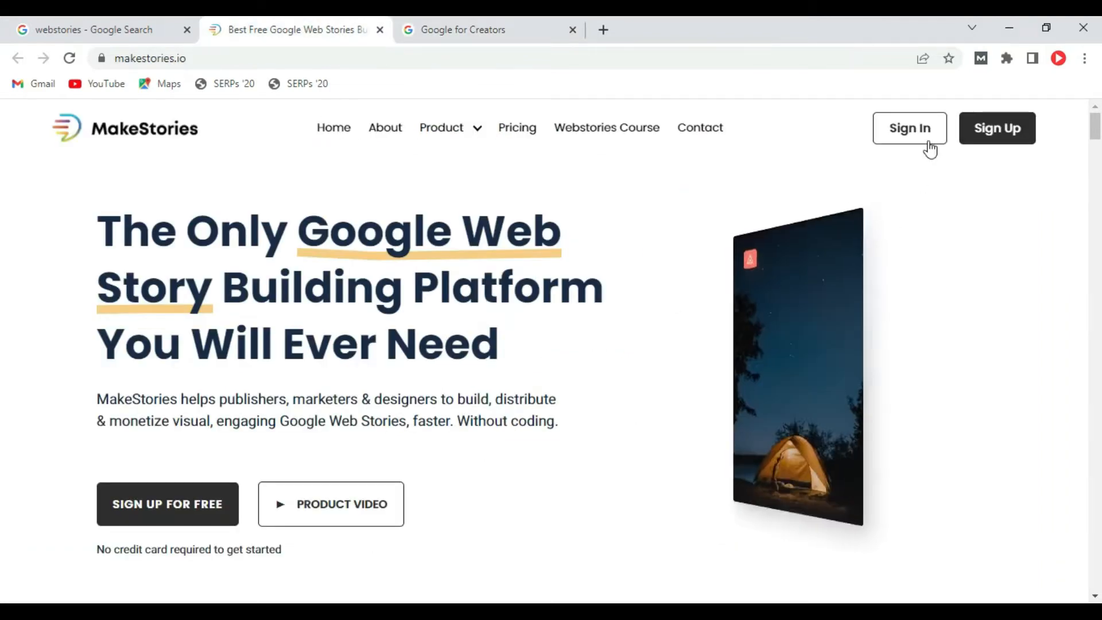
click(912, 130)
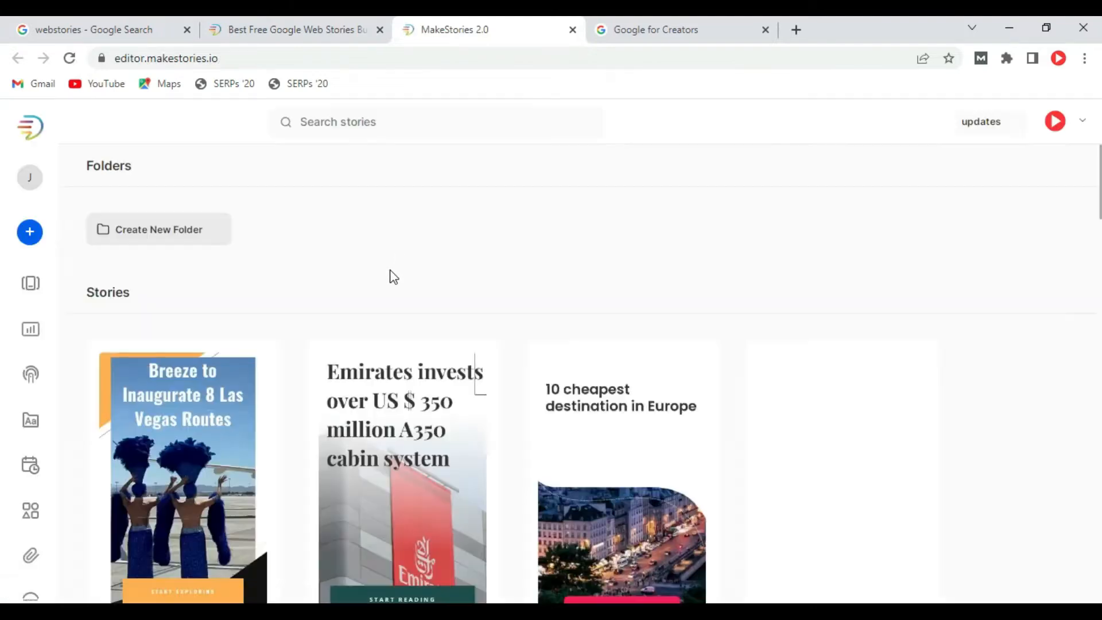
scroll(525, 402, down, 4)
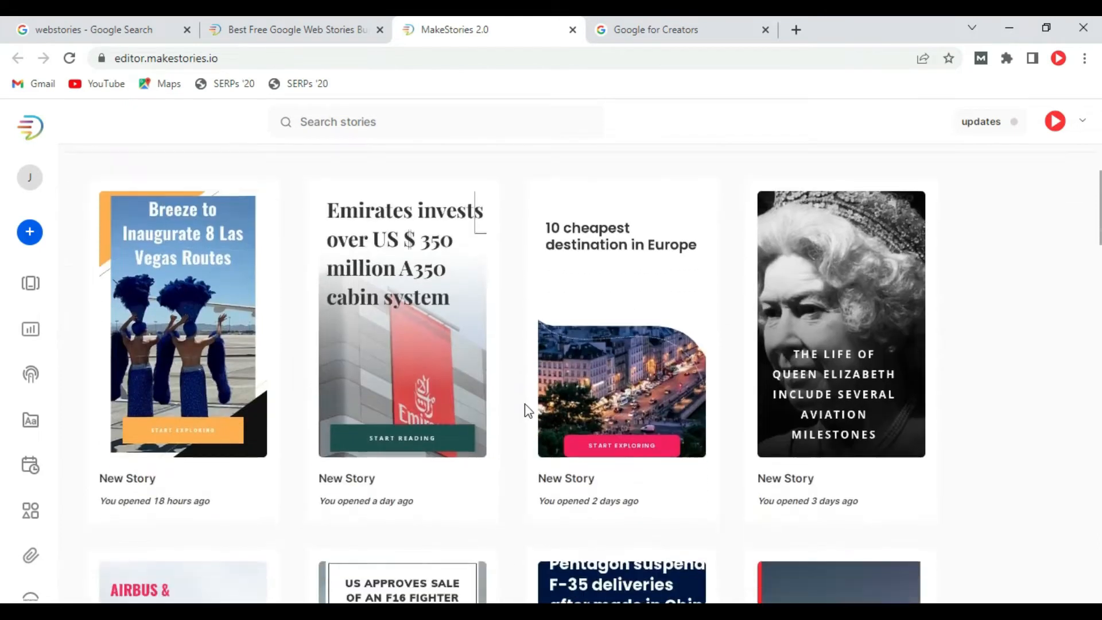
scroll(520, 444, down, 4)
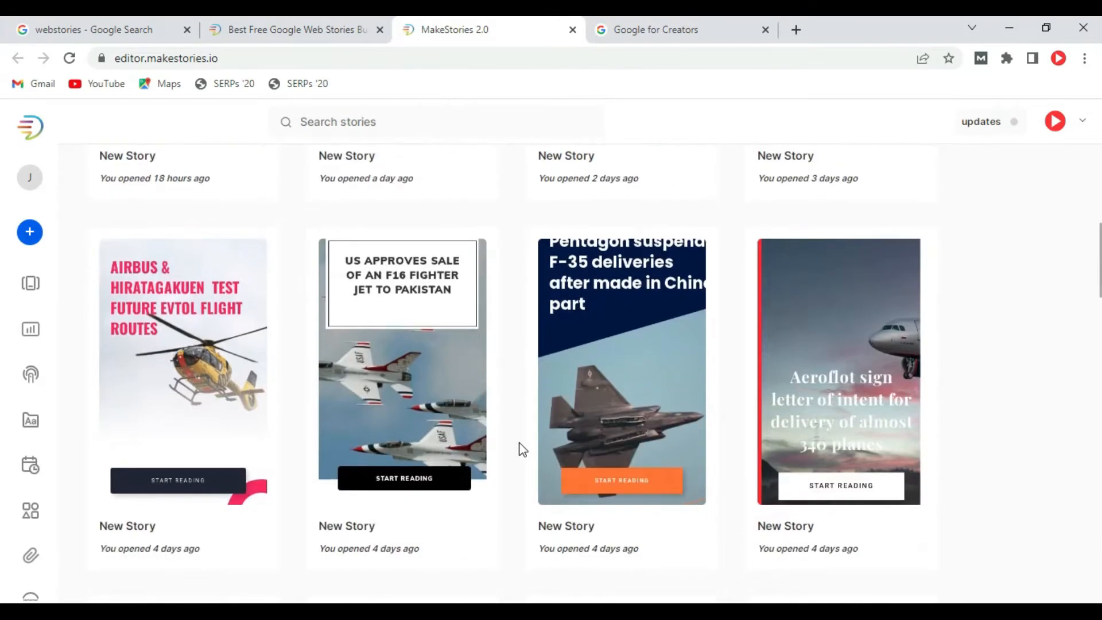
scroll(522, 449, down, 3)
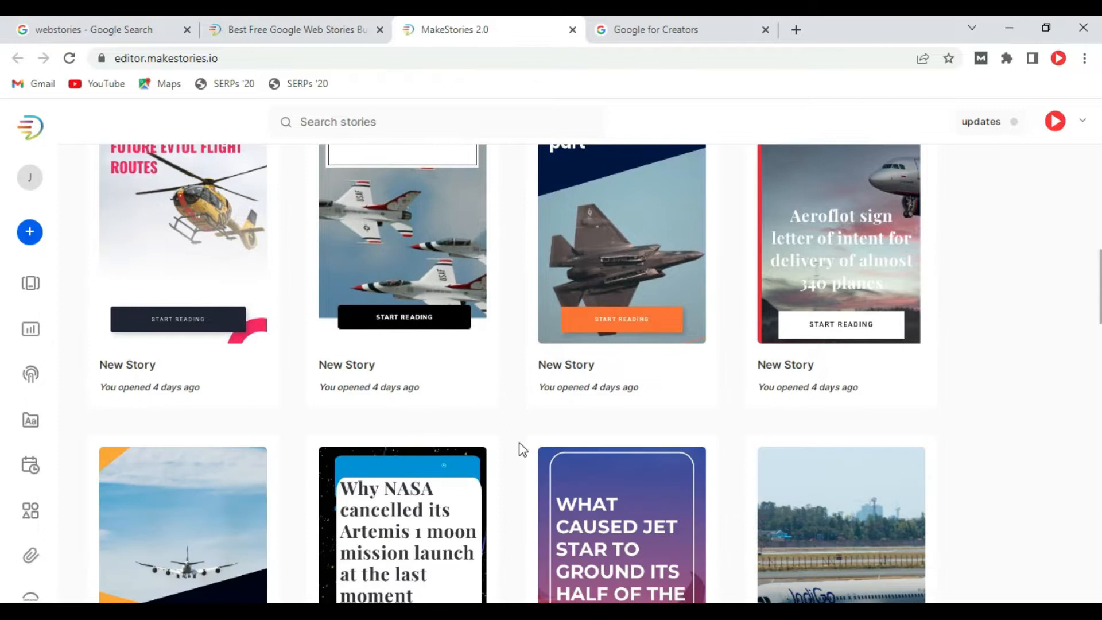
scroll(522, 450, down, 3)
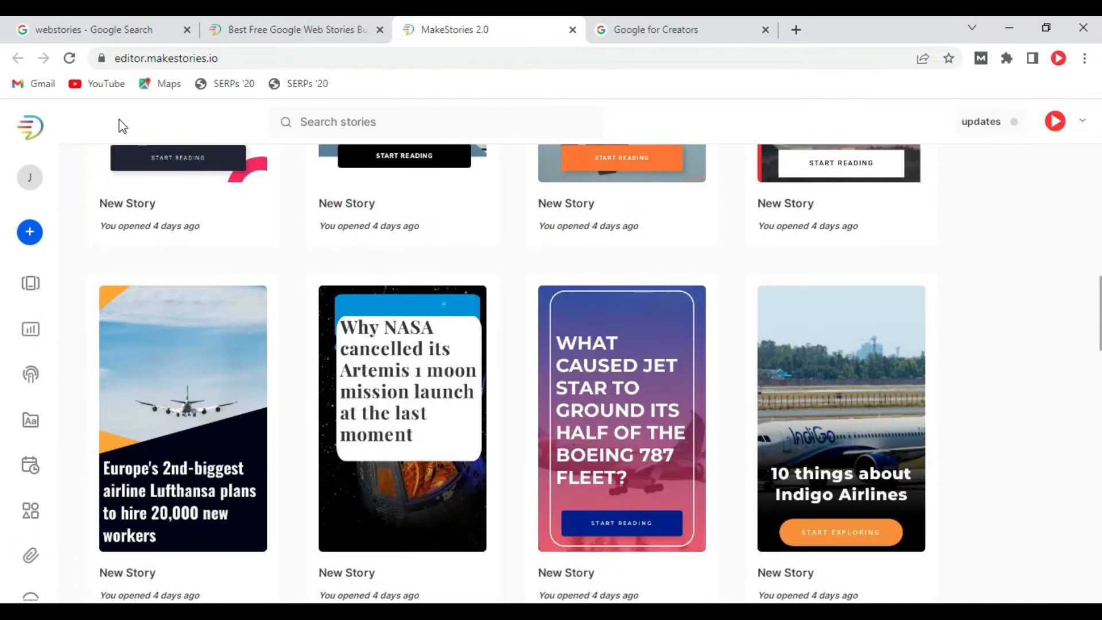
scroll(519, 367, up, 4)
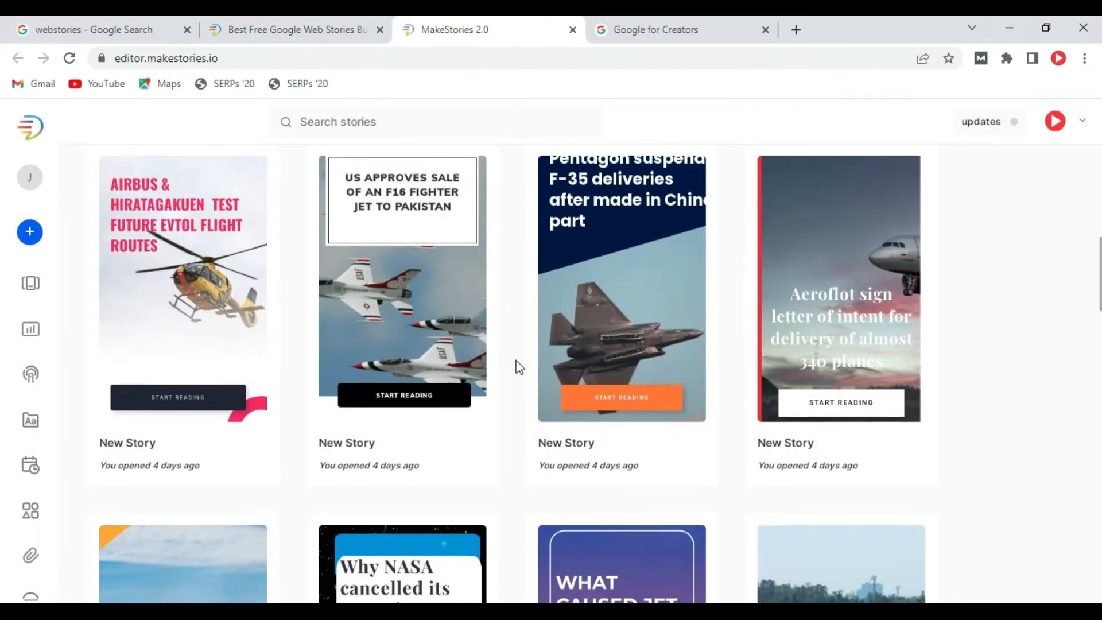
scroll(519, 367, down, 4)
scroll(520, 367, down, 5)
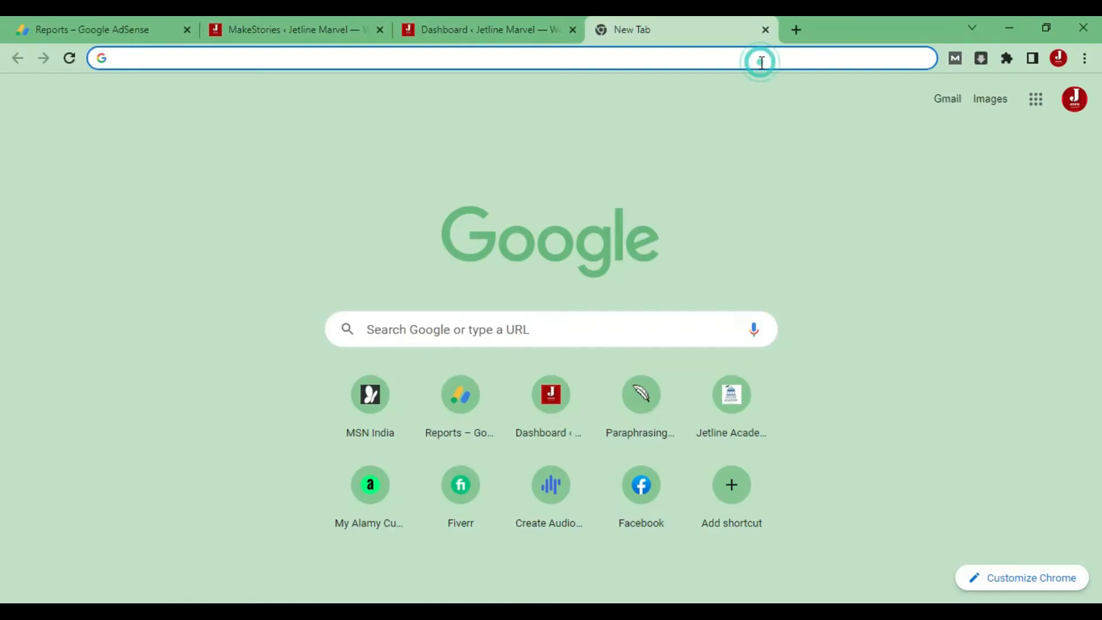
Switch to the other browser window, load cloudflare.com and open its login page
text(cloudflare.com)
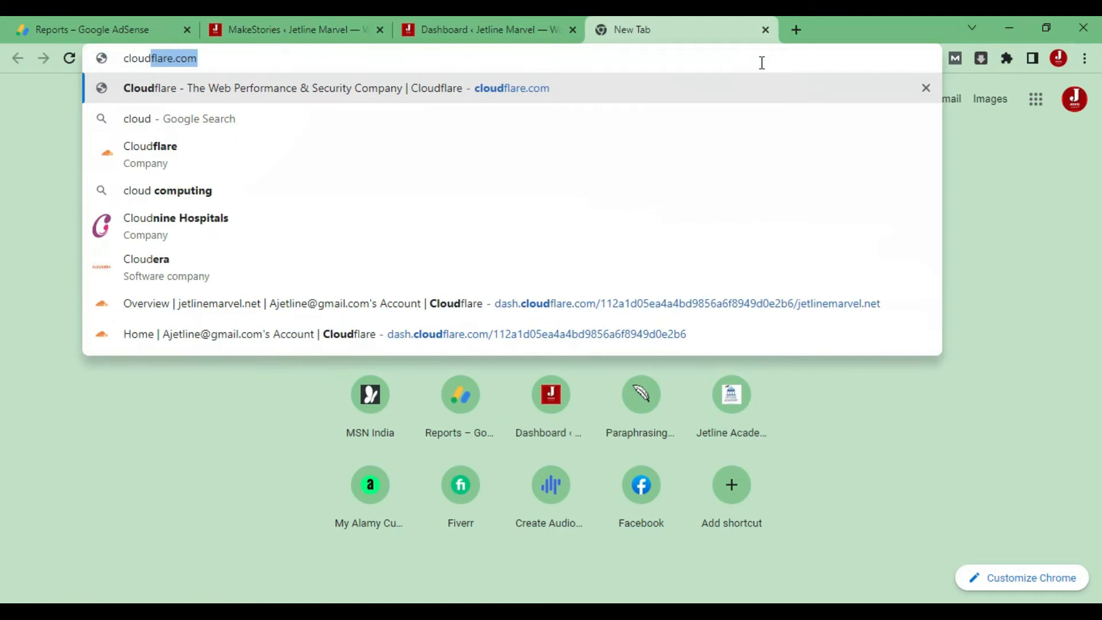
key(Right)
key(Return)
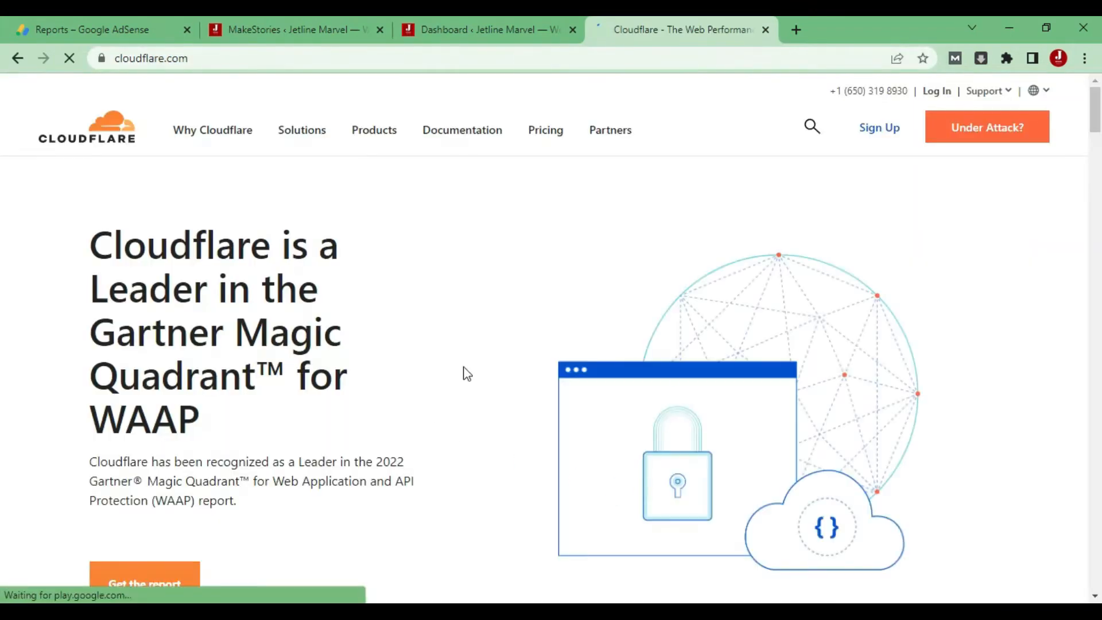
click(940, 92)
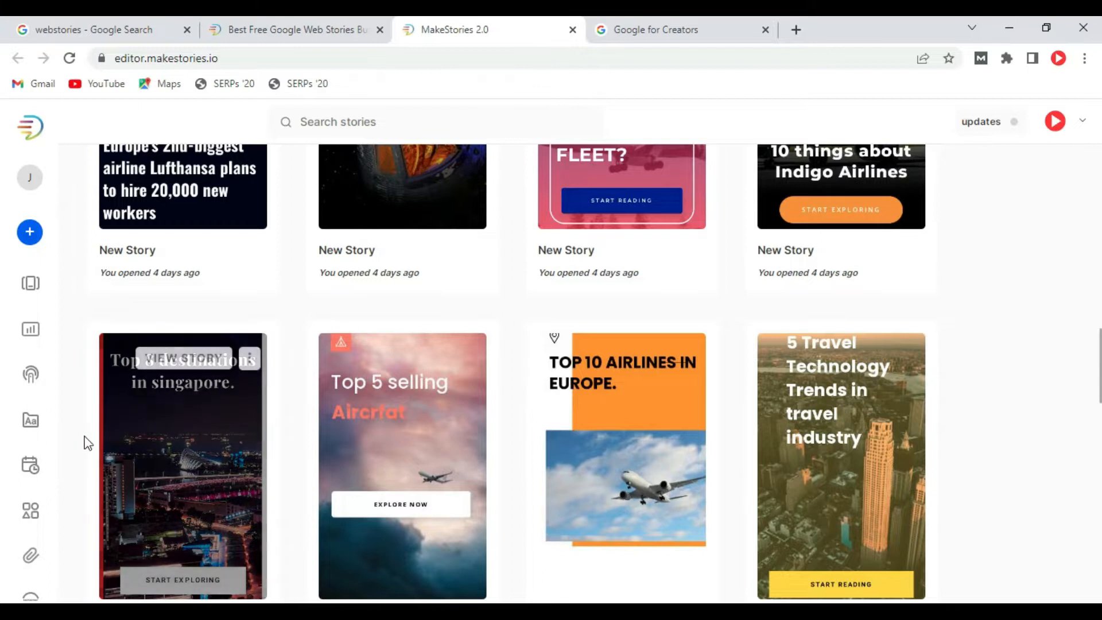
Switch back to the MakeStories editor and open Domain Settings within the general settings
mouse_move(49, 421)
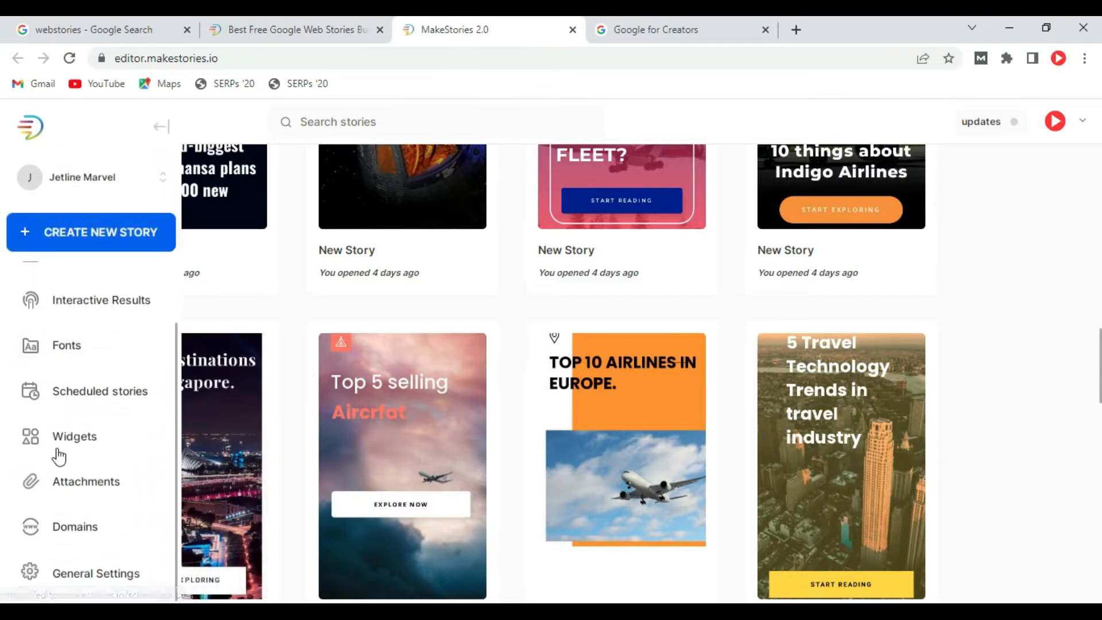
click(95, 572)
scroll(631, 414, down, 3)
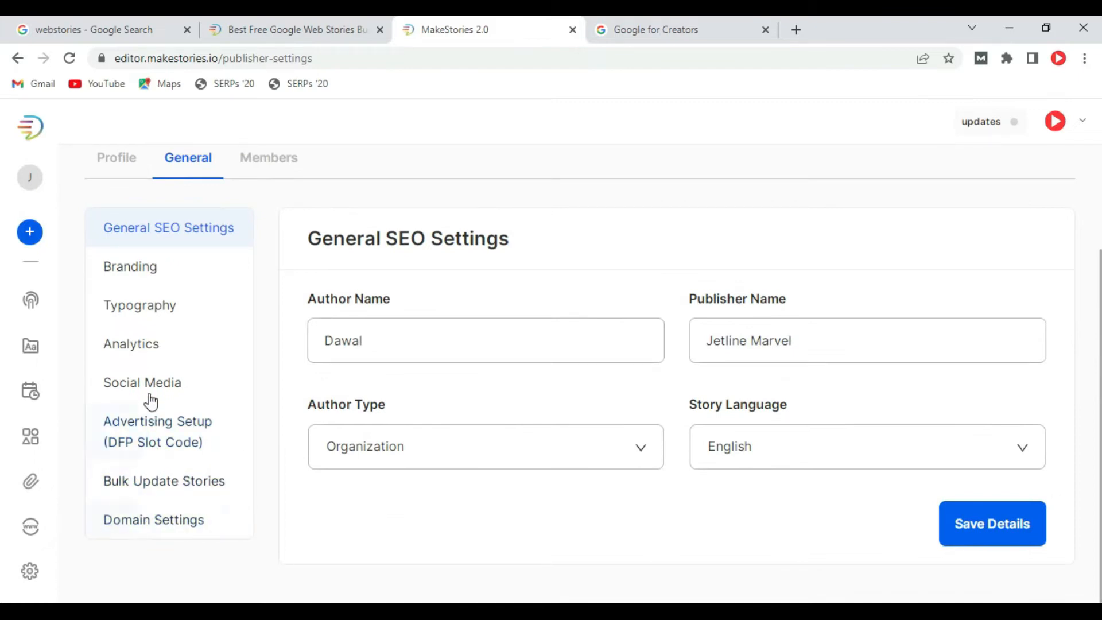
click(154, 520)
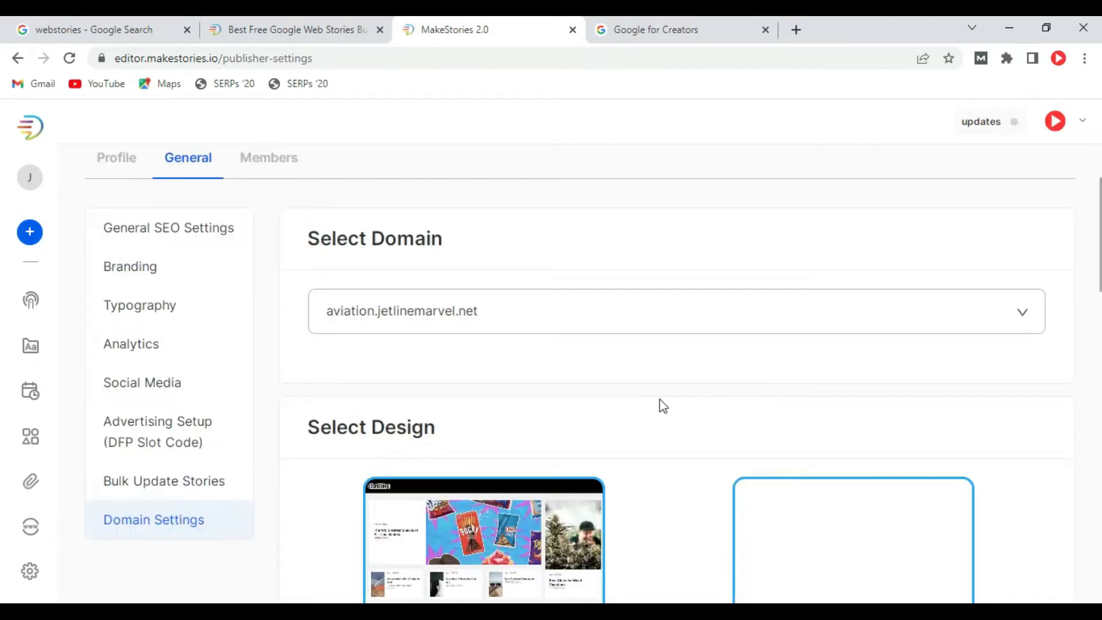
Examine the domain selection, page designs, header, logo, favicon and site verification options in the domain settings
scroll(672, 402, down, 3)
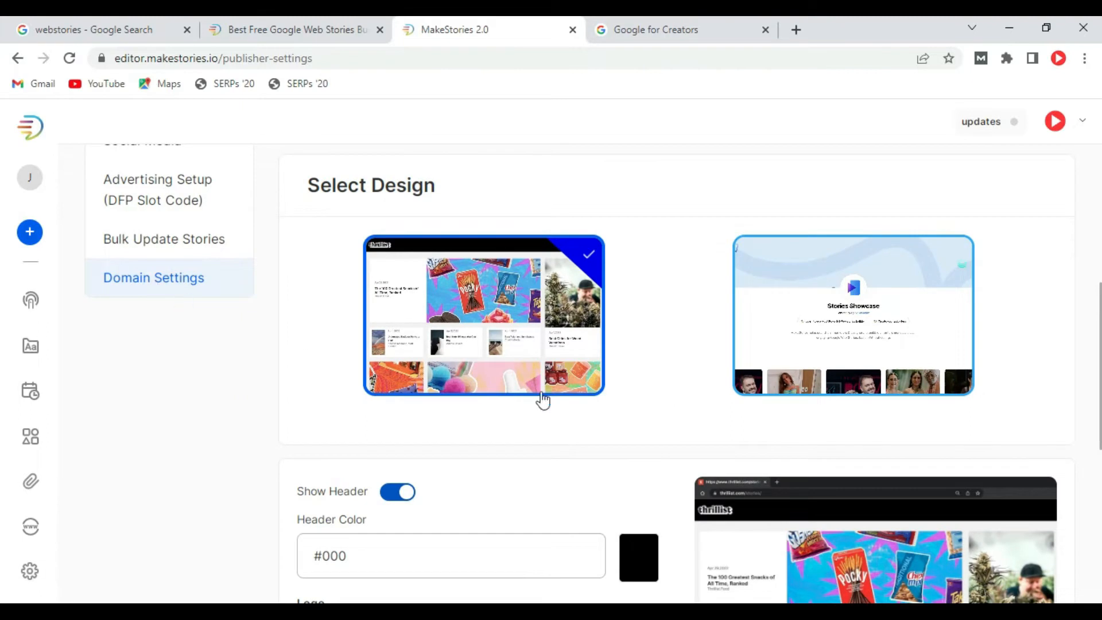
scroll(677, 411, down, 3)
scroll(671, 404, down, 4)
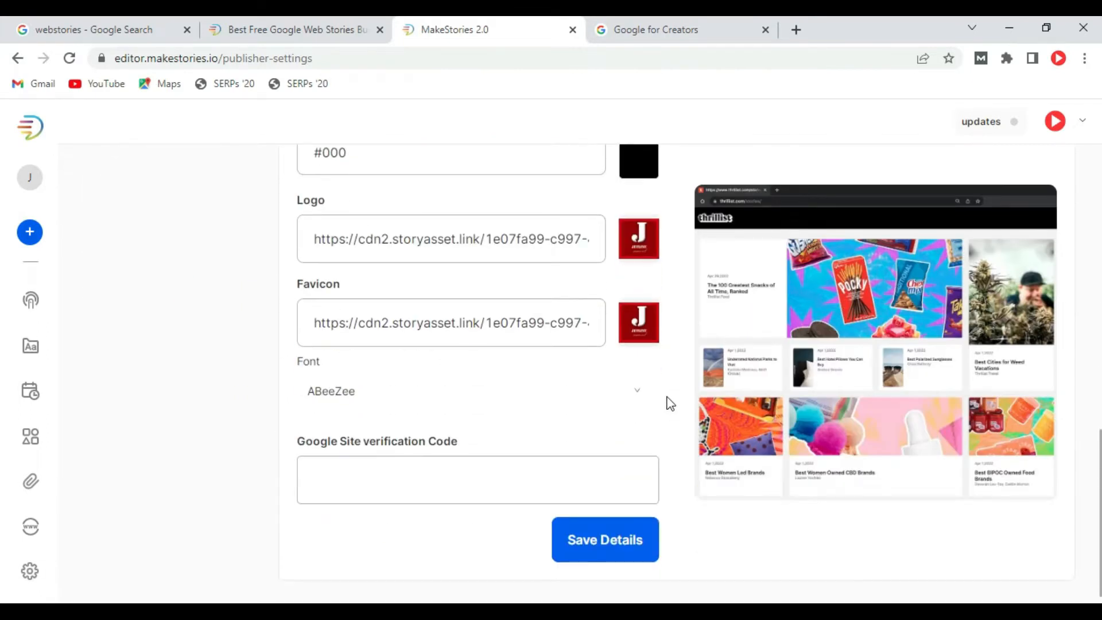
scroll(669, 401, up, 8)
scroll(229, 379, up, 4)
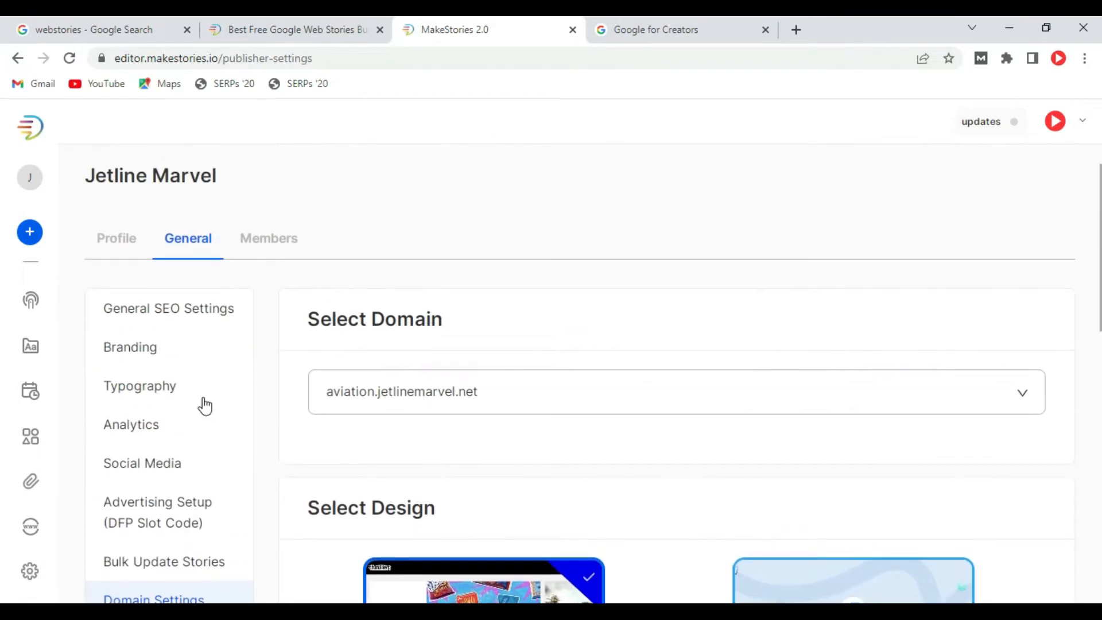
scroll(229, 353, down, 1)
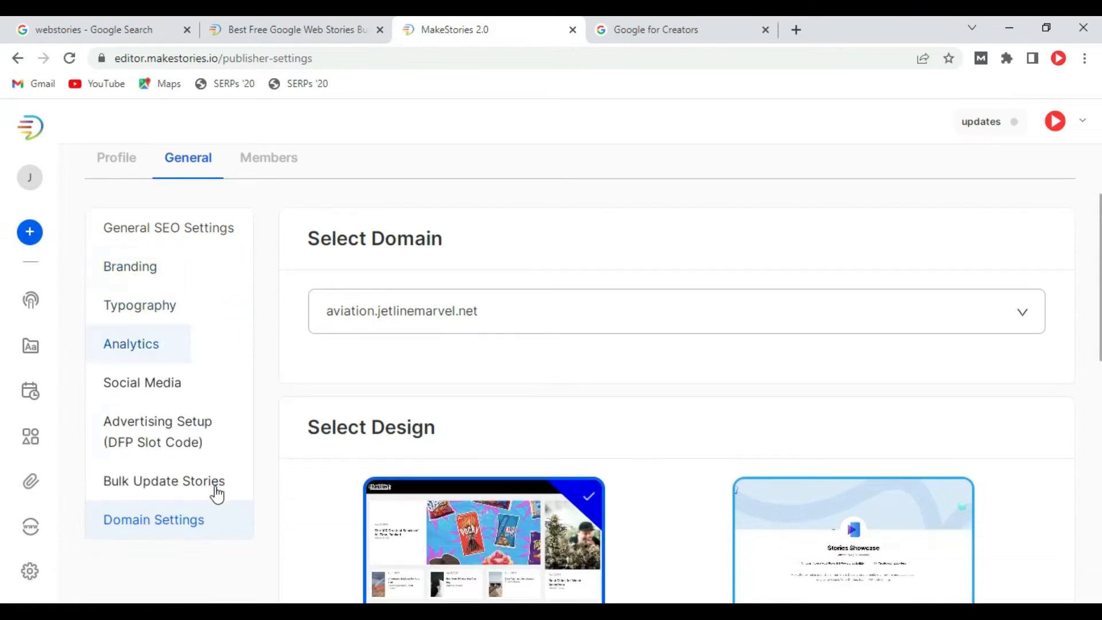
mouse_move(20, 579)
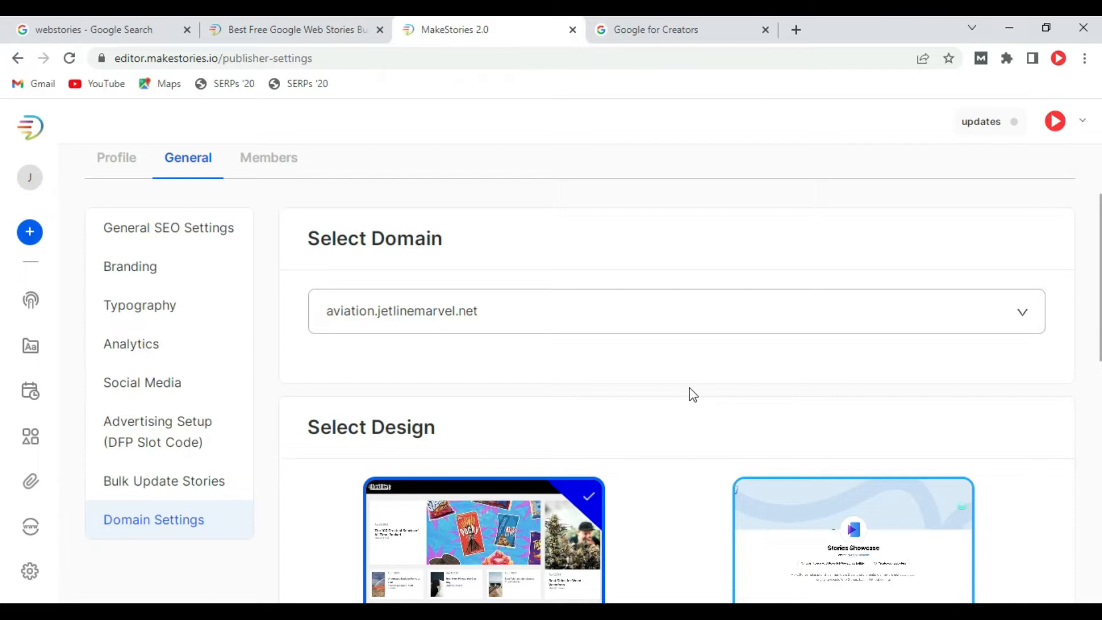
scroll(690, 388, down, 3)
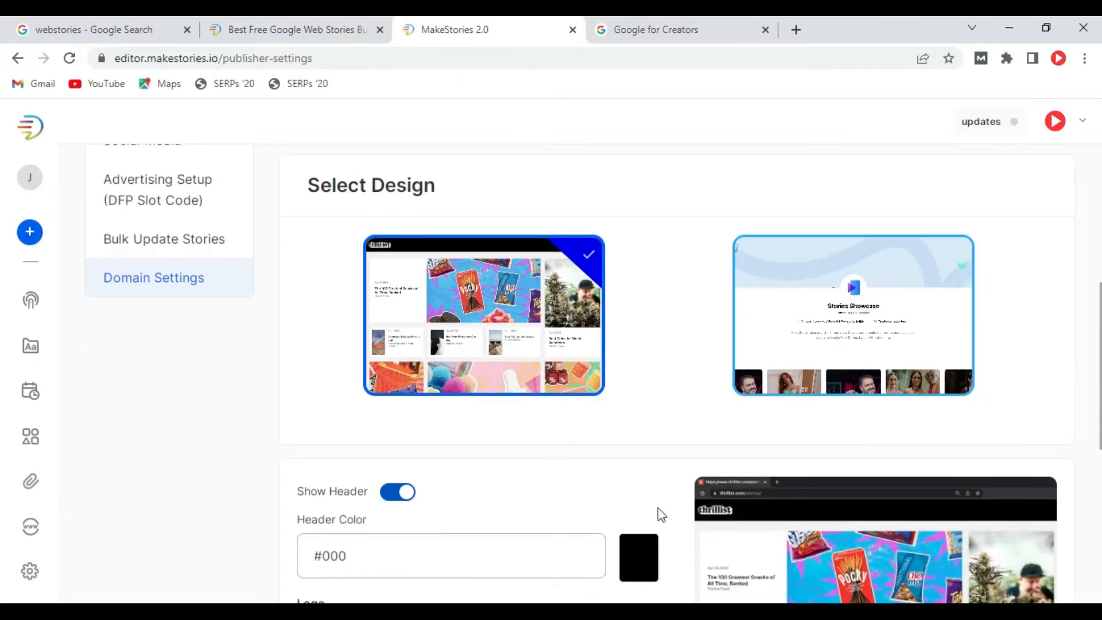
scroll(660, 514, down, 4)
scroll(663, 445, up, 7)
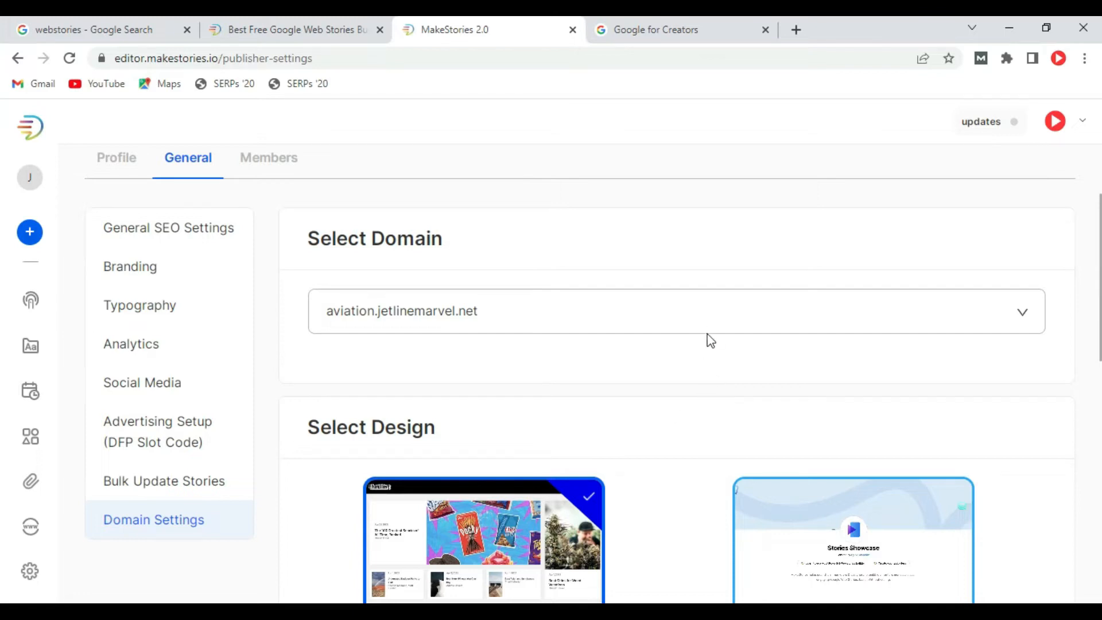
click(715, 320)
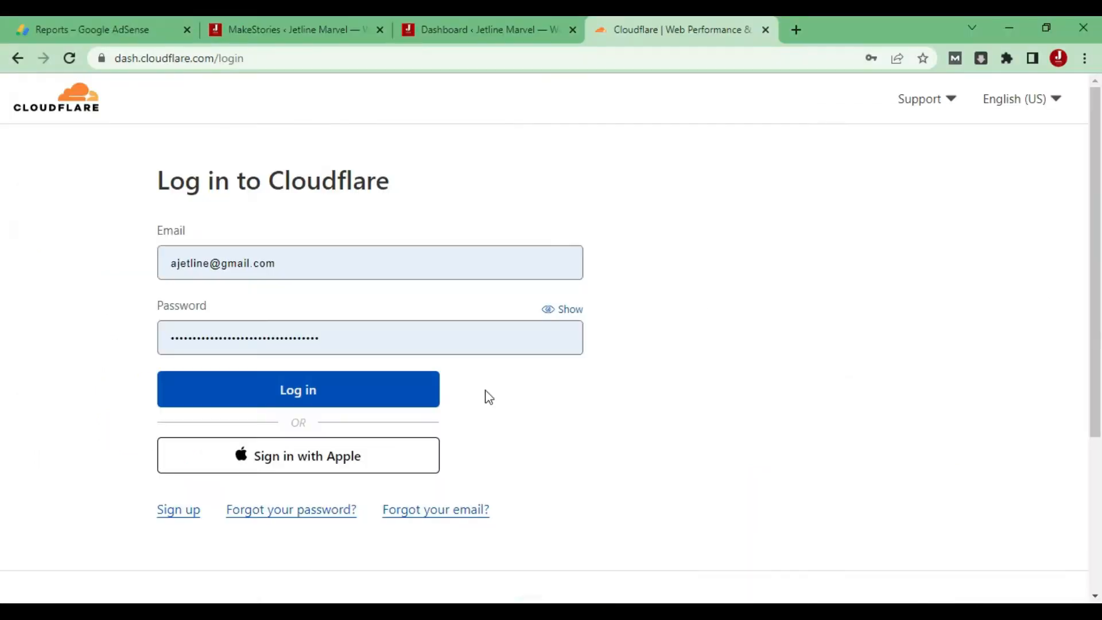
Switch to Cloudflare and log in with the prefilled account credentials
click(256, 403)
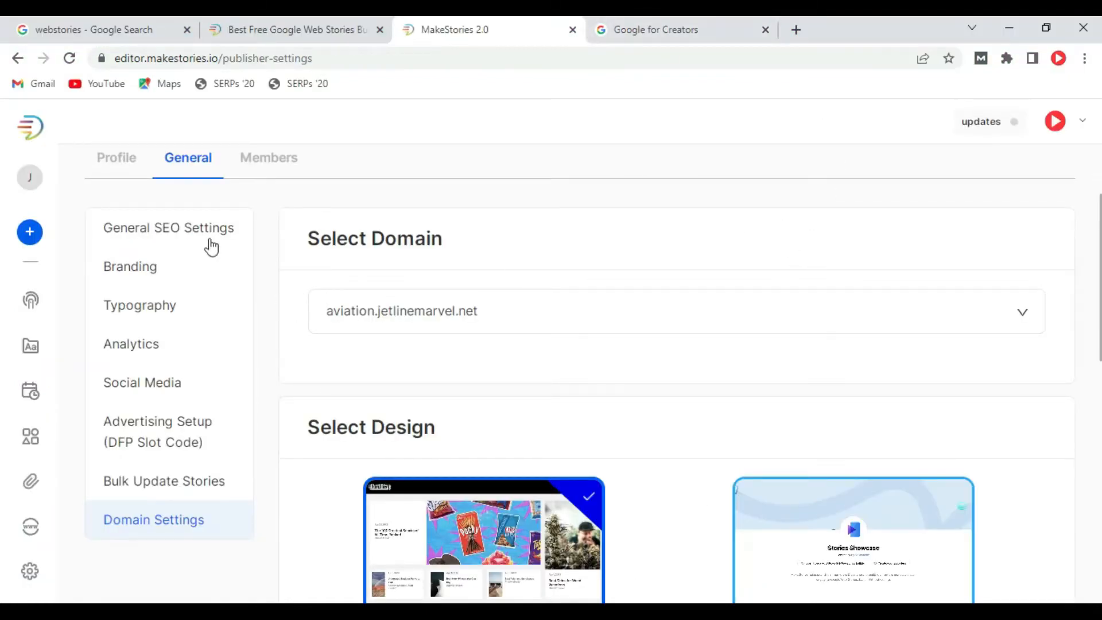
Return to the MakeStories home page and follow its Sign Up link
click(283, 26)
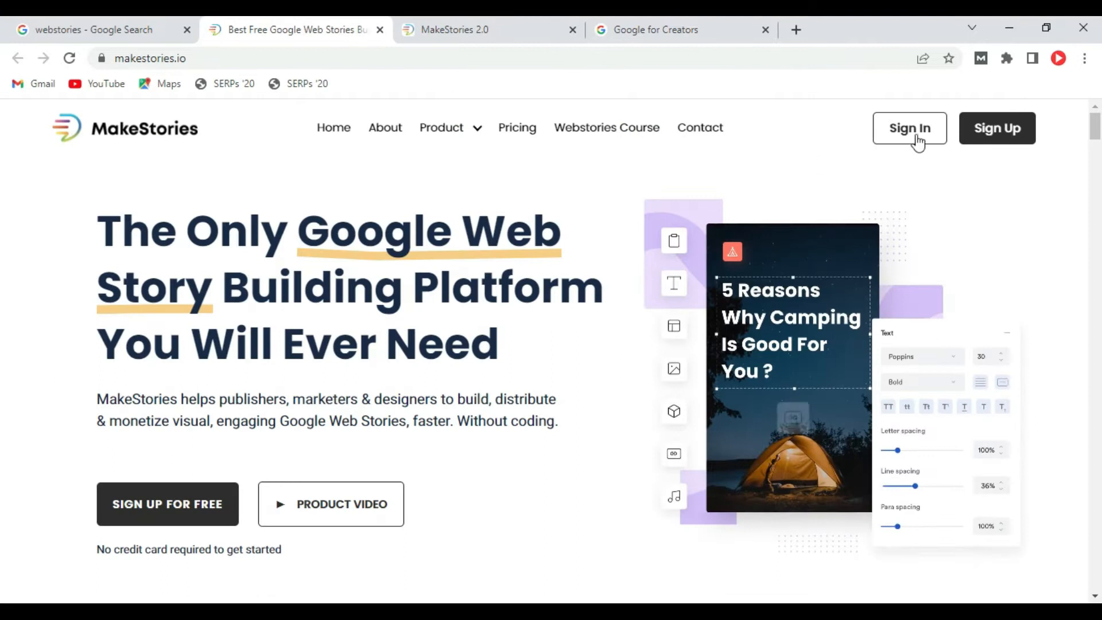
click(991, 138)
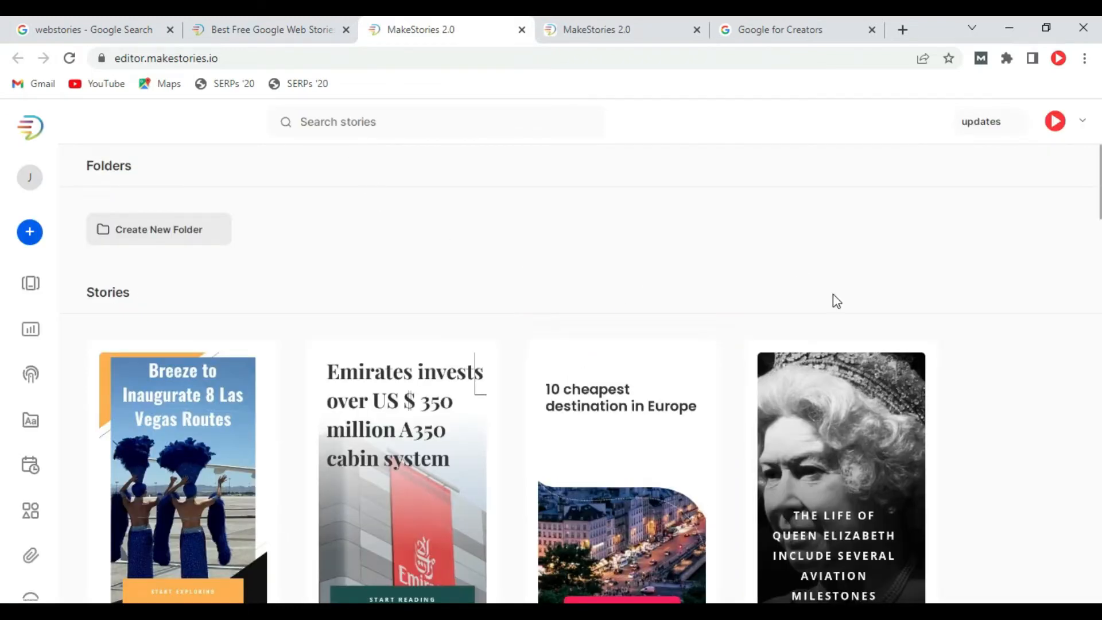
Load makestories.io in a new incognito window and open its sign-up page
click(1085, 61)
click(1016, 122)
click(584, 57)
text(makestories.io)
key(Return)
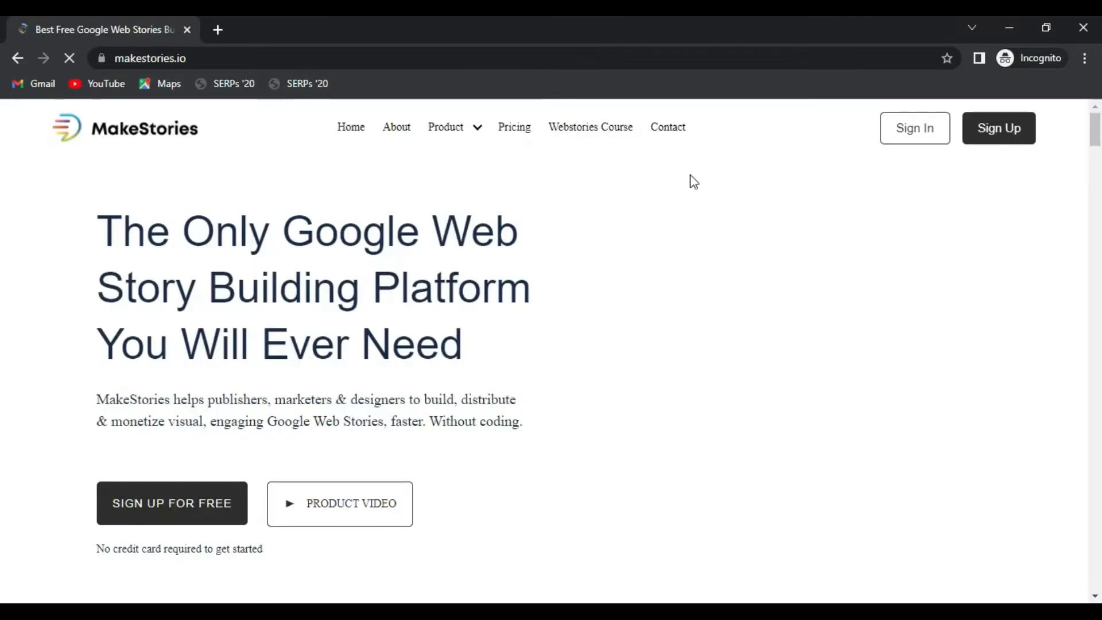
click(985, 133)
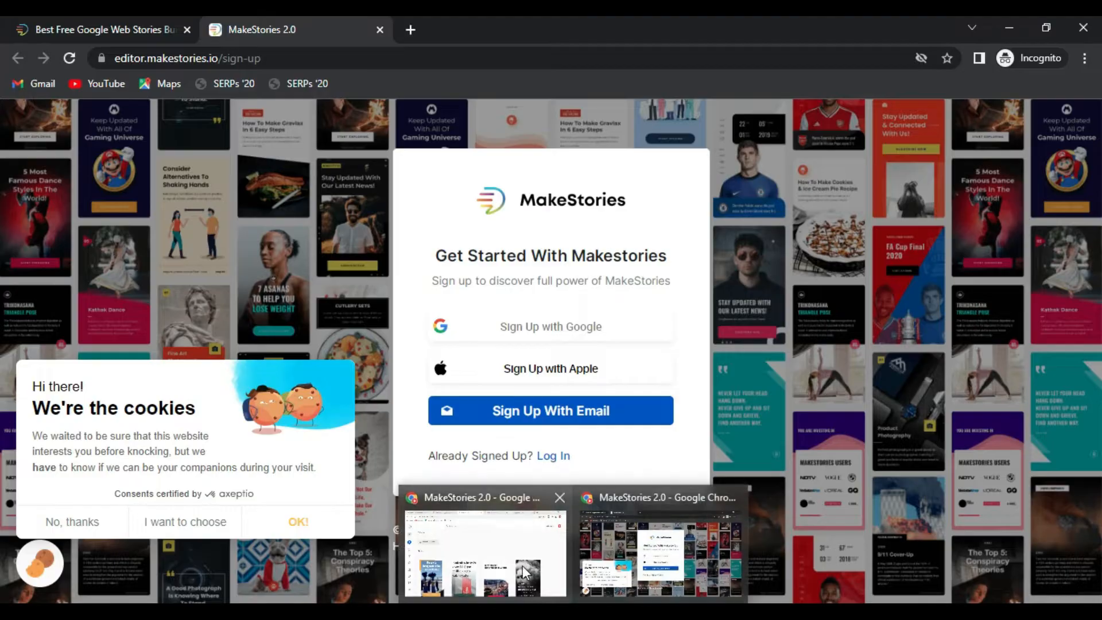
Switch back to the signed-in MakeStories window and look through the list of stories
click(522, 565)
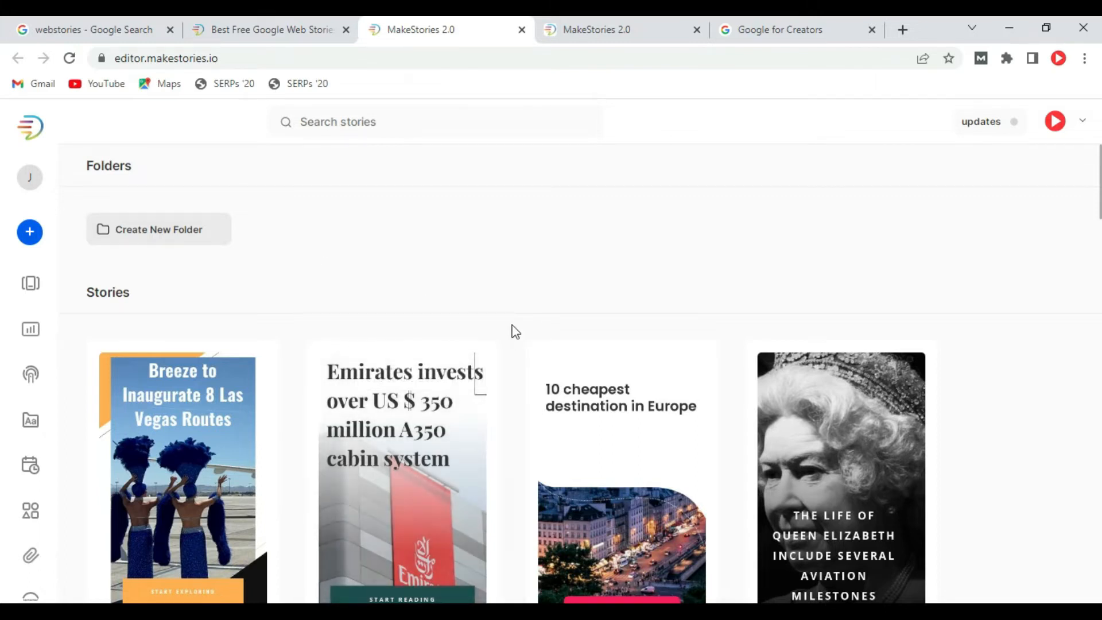
scroll(523, 350, down, 6)
scroll(524, 368, down, 11)
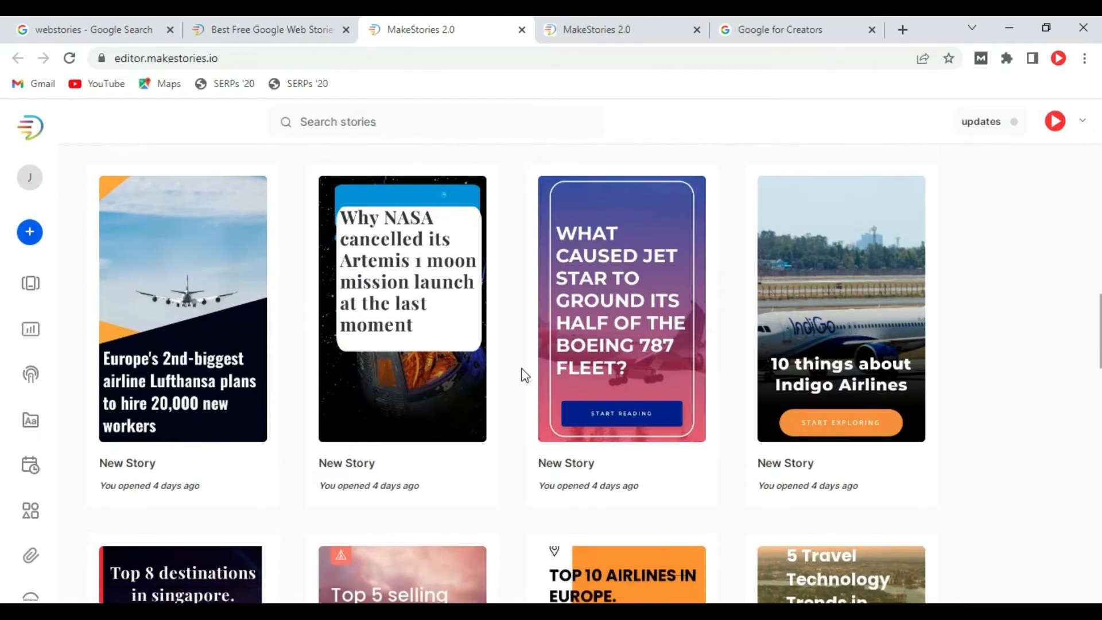
scroll(522, 369, up, 10)
scroll(522, 374, up, 7)
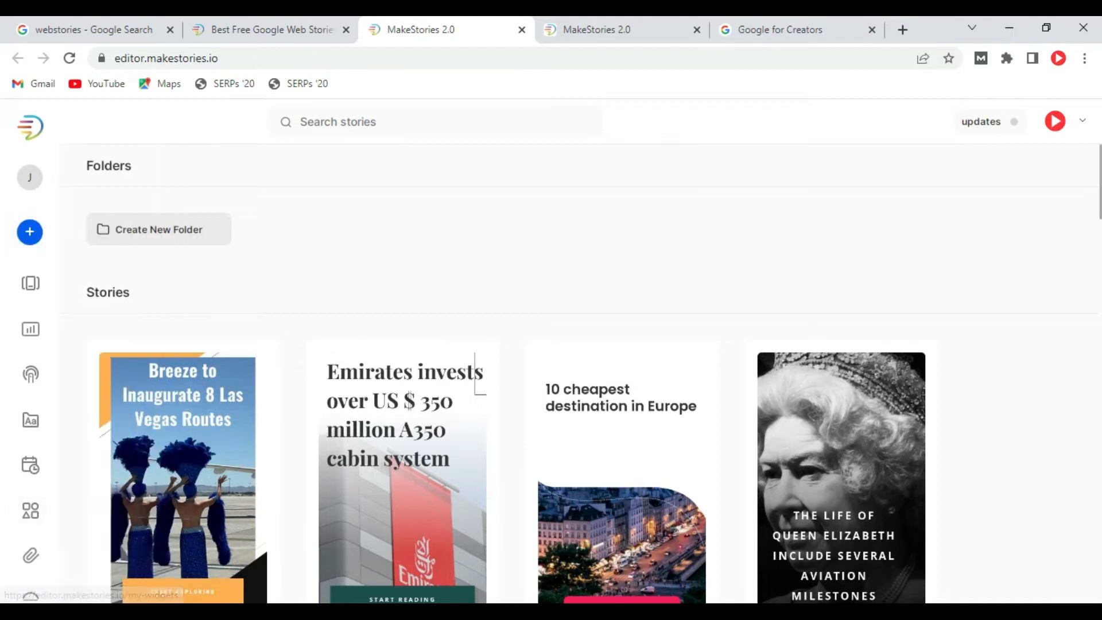
Open the Domain Settings within General Settings and check the domains offered for selection
scroll(63, 551, down, 2)
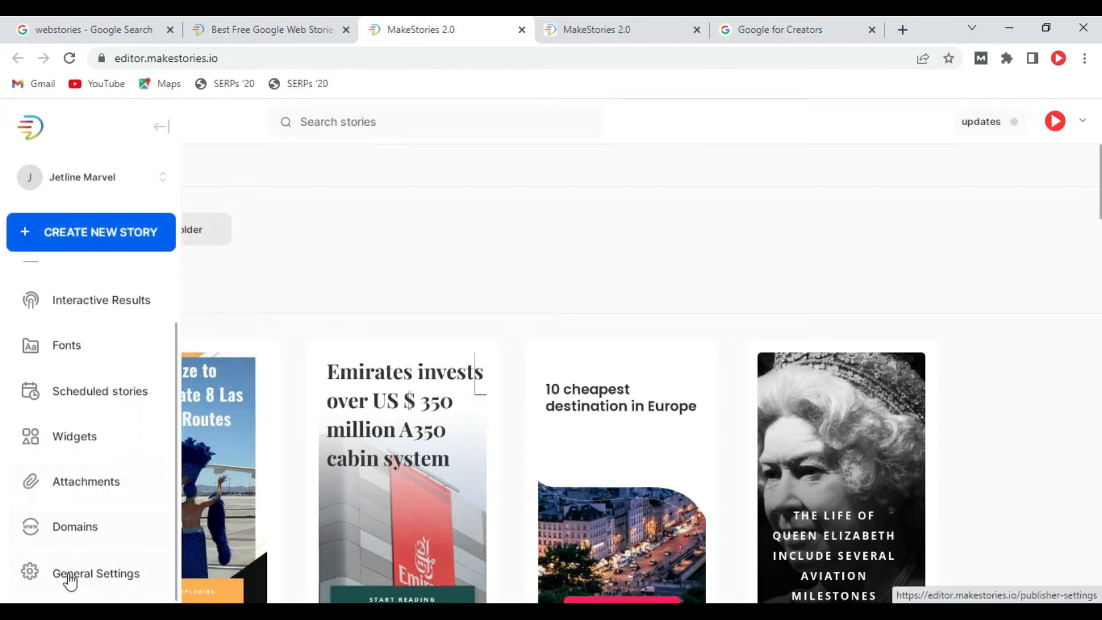
click(70, 574)
scroll(642, 361, down, 3)
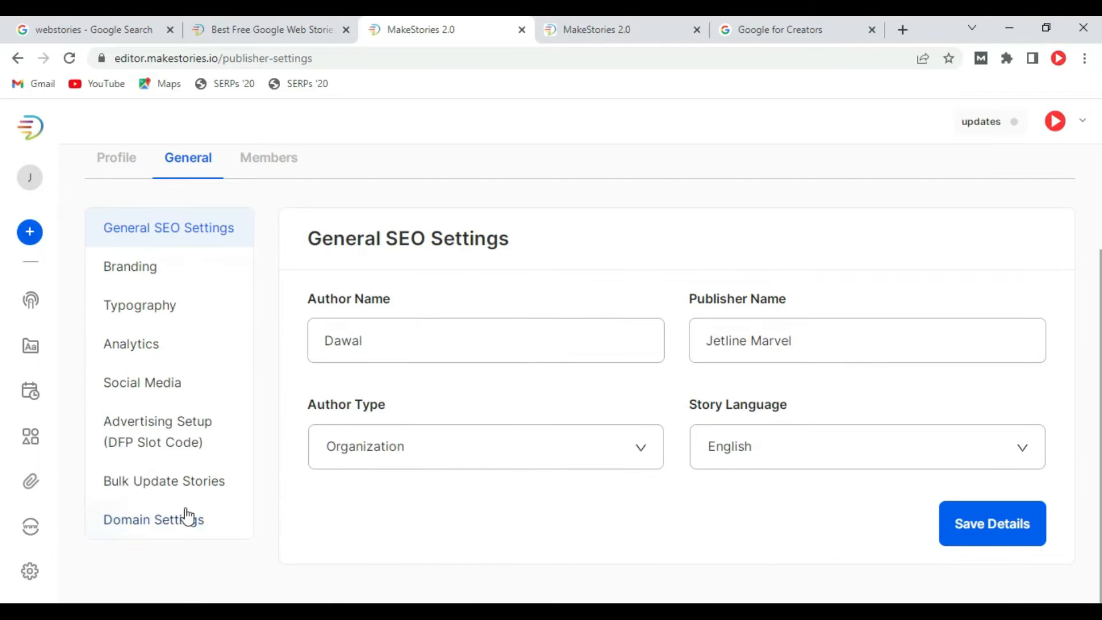
click(198, 516)
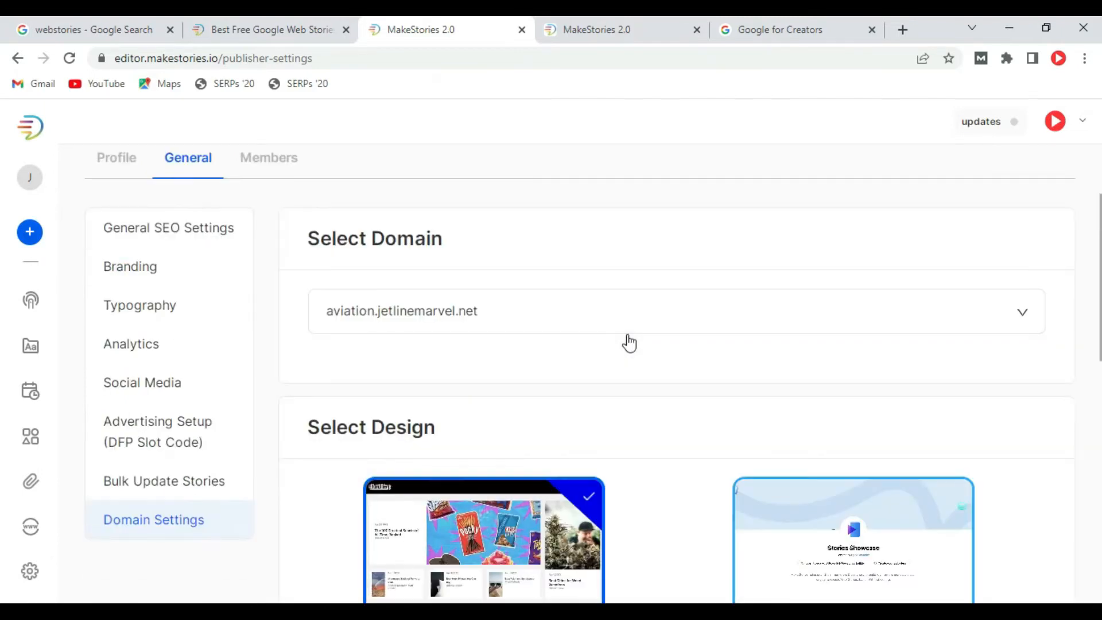
click(583, 312)
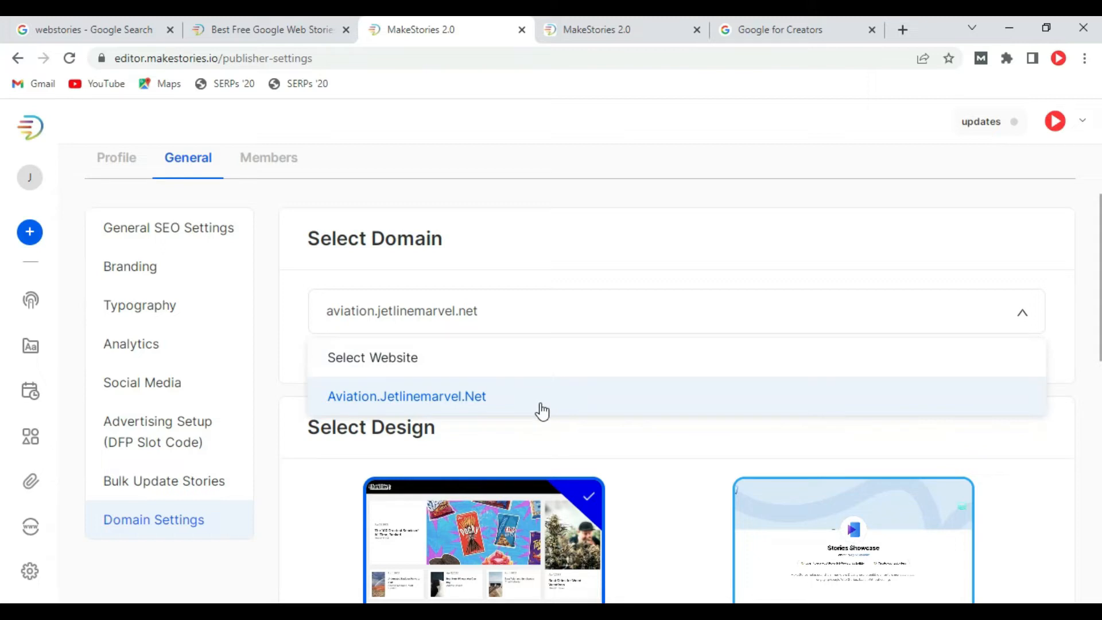
click(653, 380)
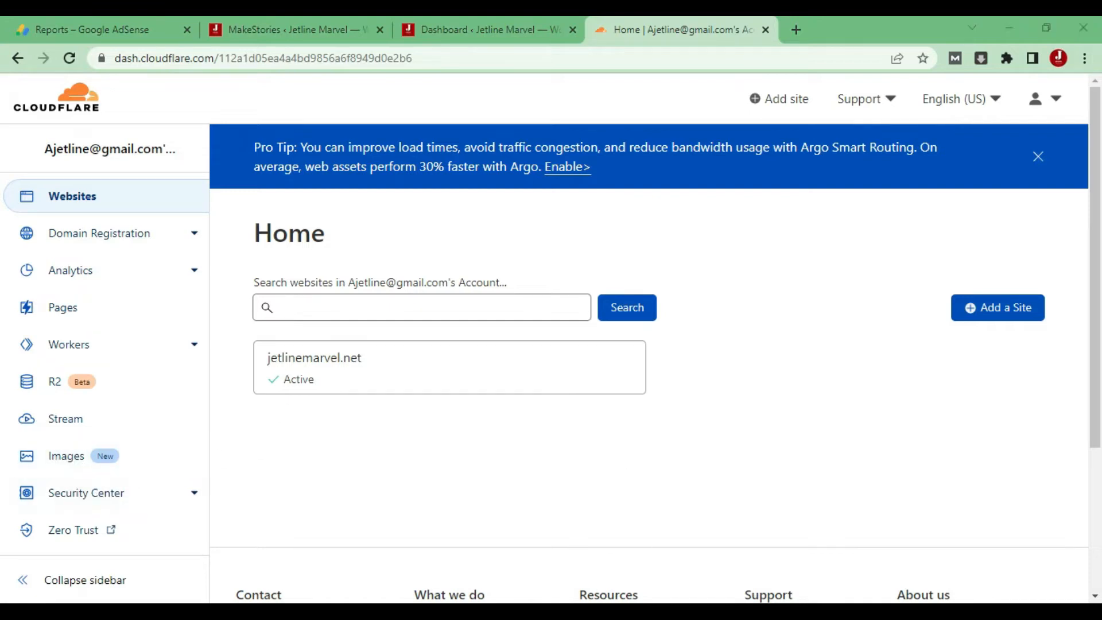
Switch to Cloudflare and open the DNS settings of the jetlinemarvel.net site
click(600, 573)
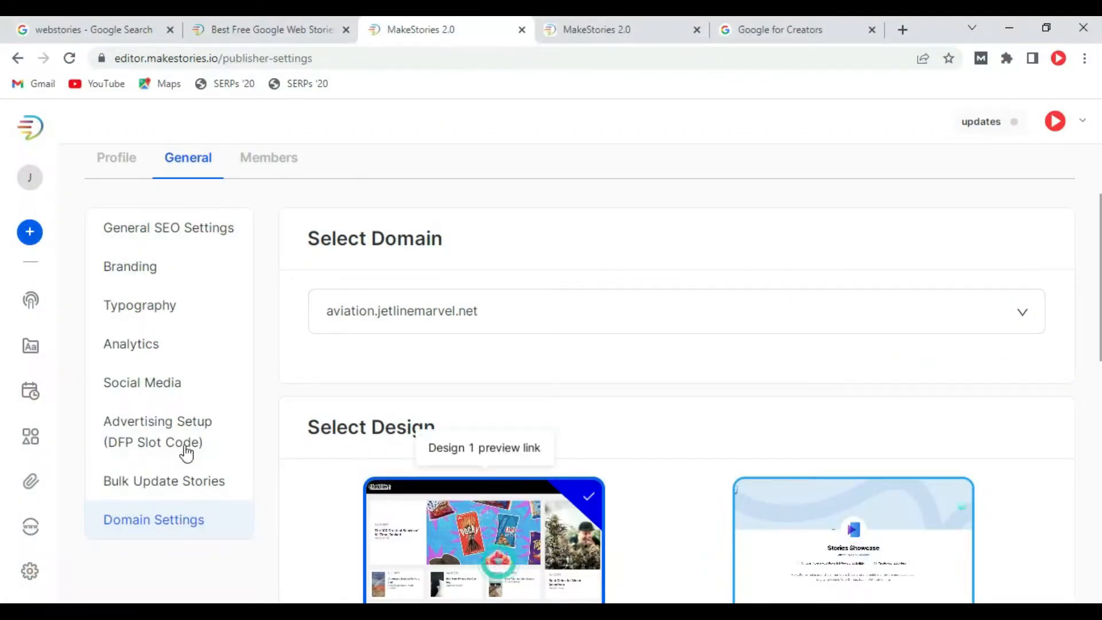
click(454, 562)
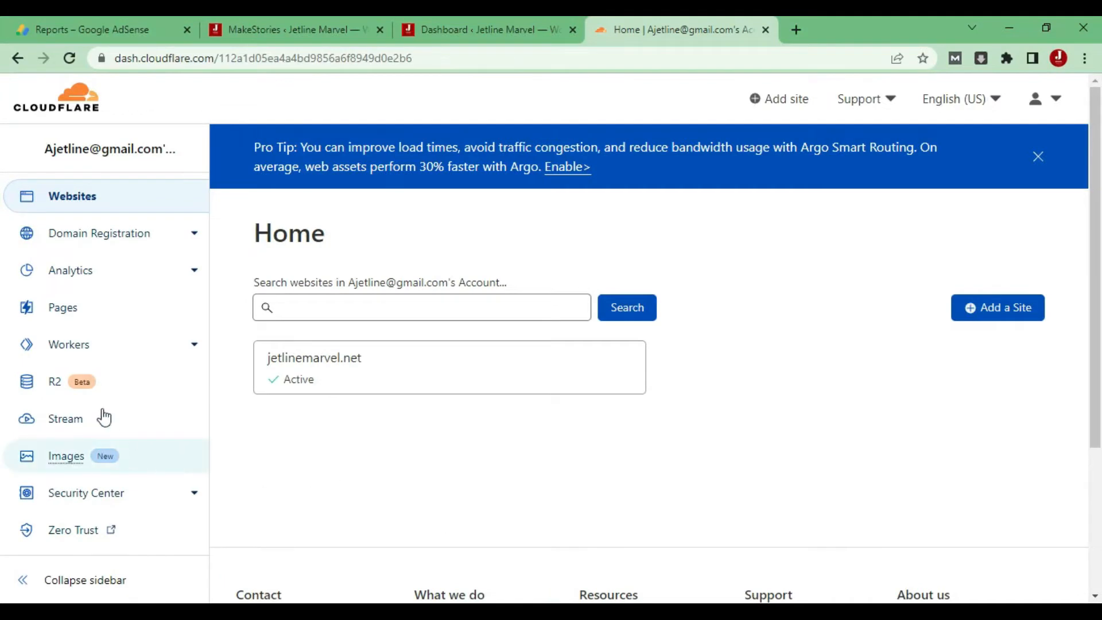
click(415, 375)
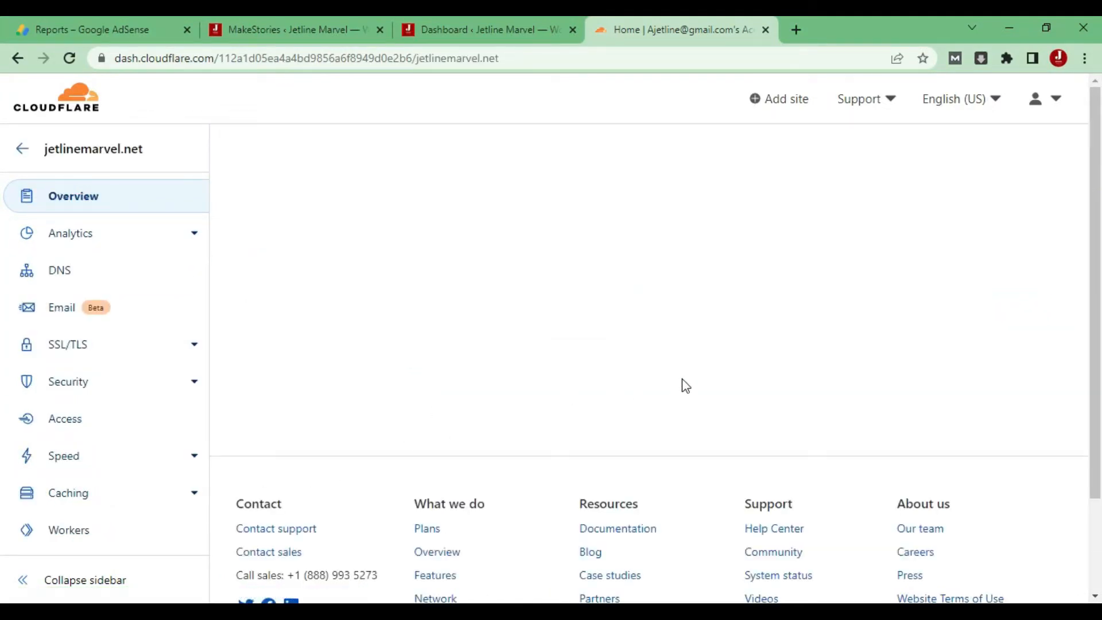
scroll(685, 385, down, 3)
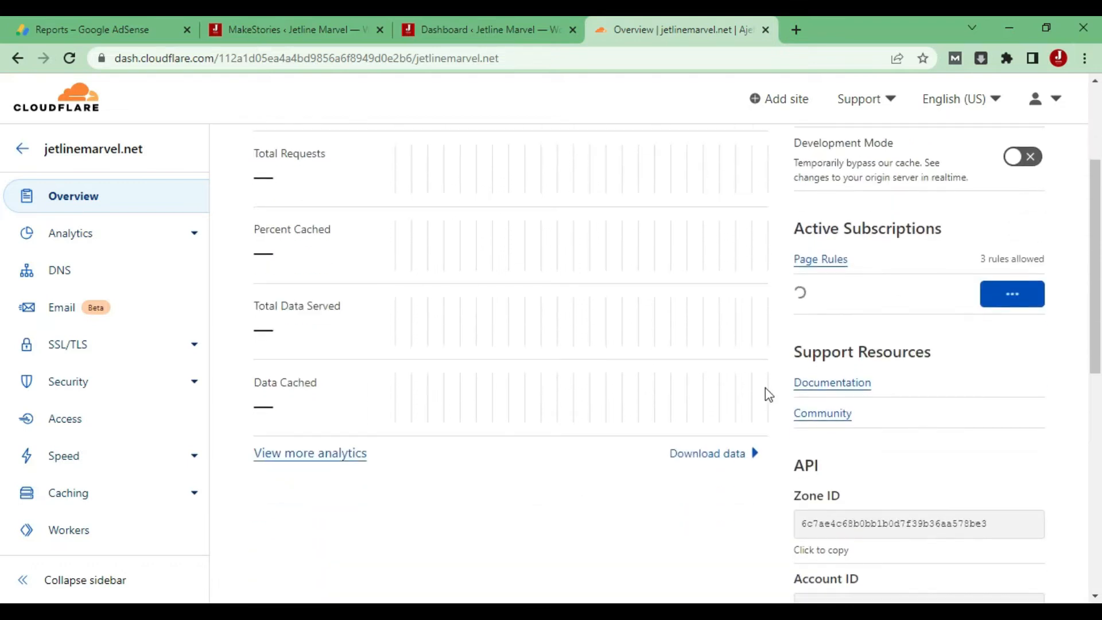
scroll(769, 394, up, 4)
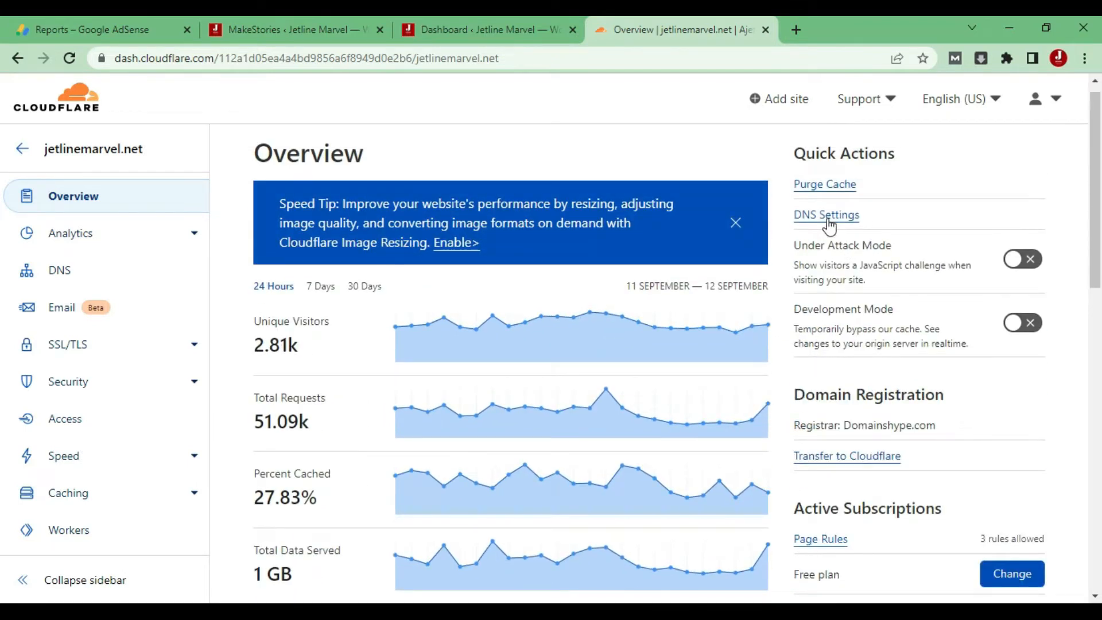
click(827, 218)
Look through the DNS records of jetlinemarvel.net, including the CNAME entries for the aviation subdomain
scroll(614, 396, down, 5)
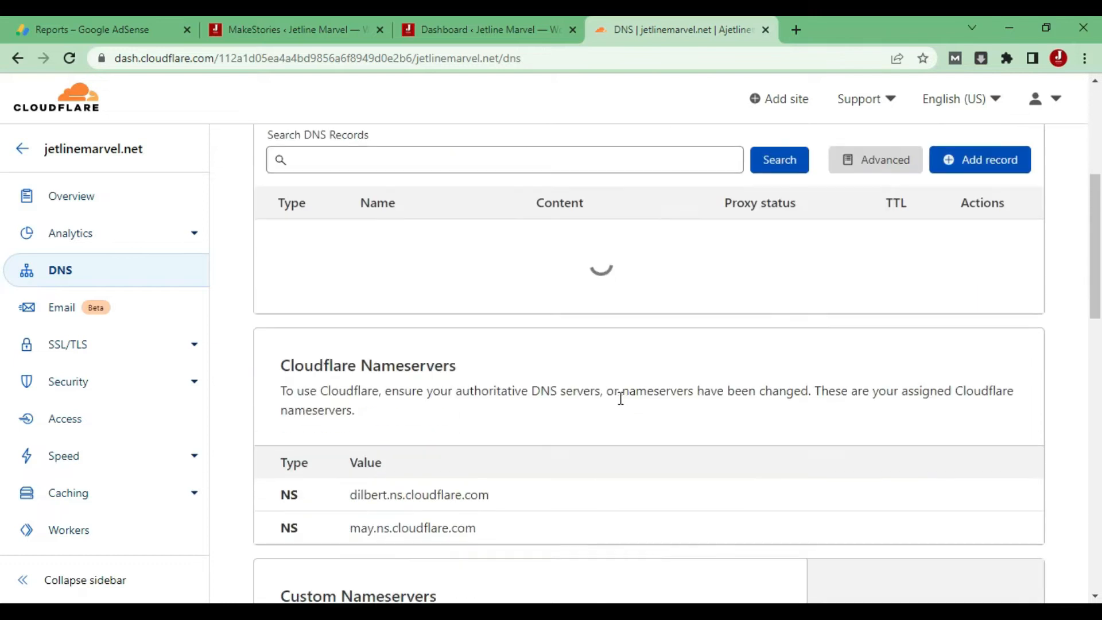
scroll(626, 402, down, 1)
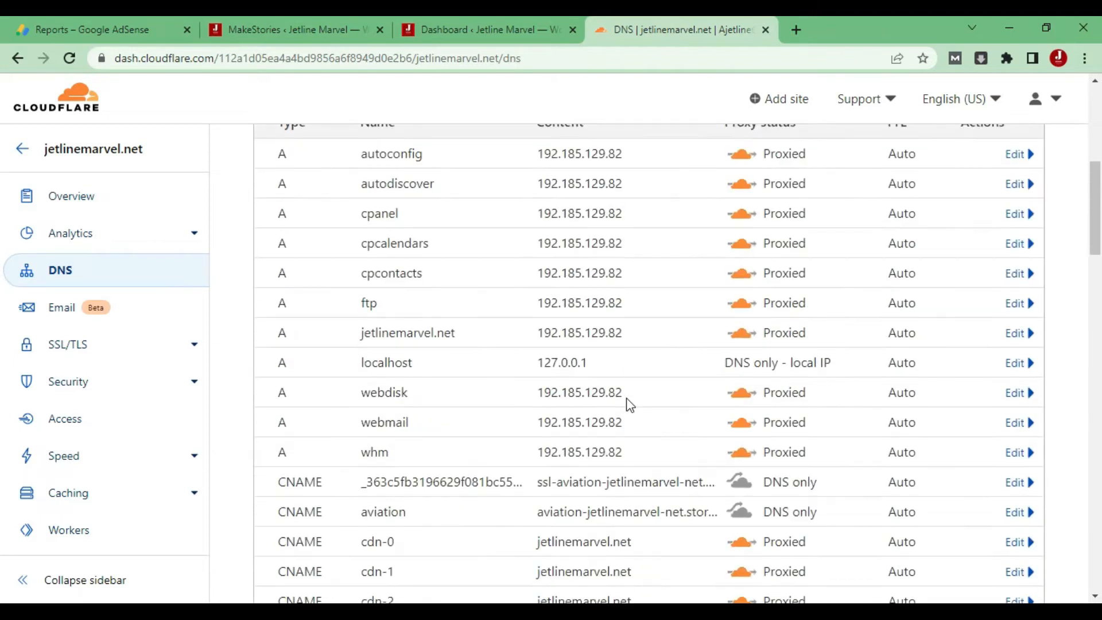
scroll(627, 401, up, 1)
scroll(645, 369, down, 4)
scroll(645, 369, up, 4)
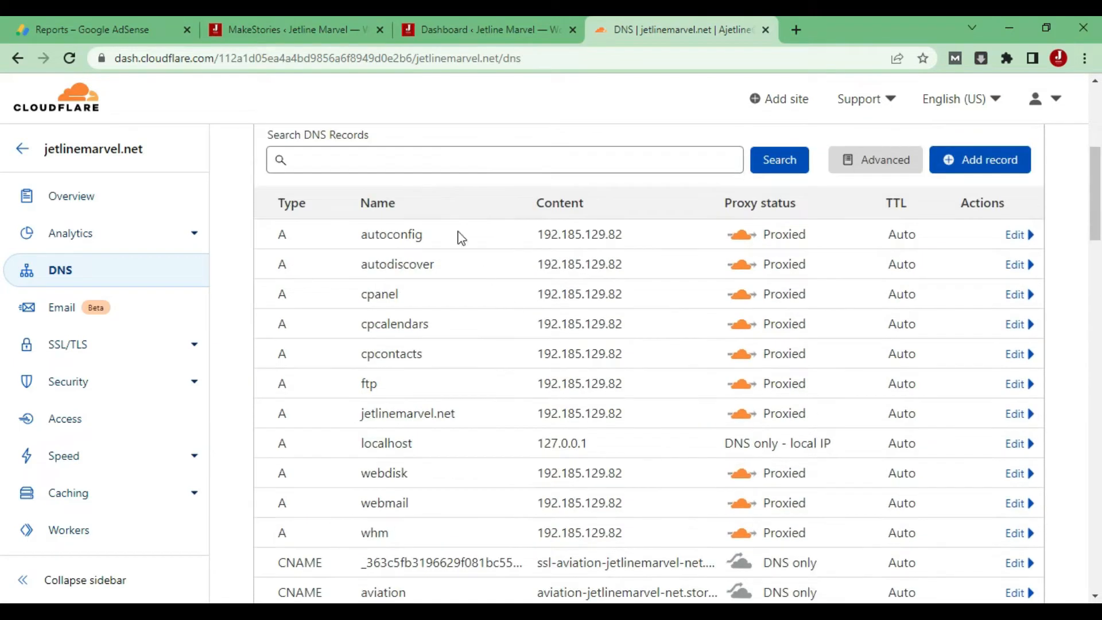
scroll(585, 346, up, 4)
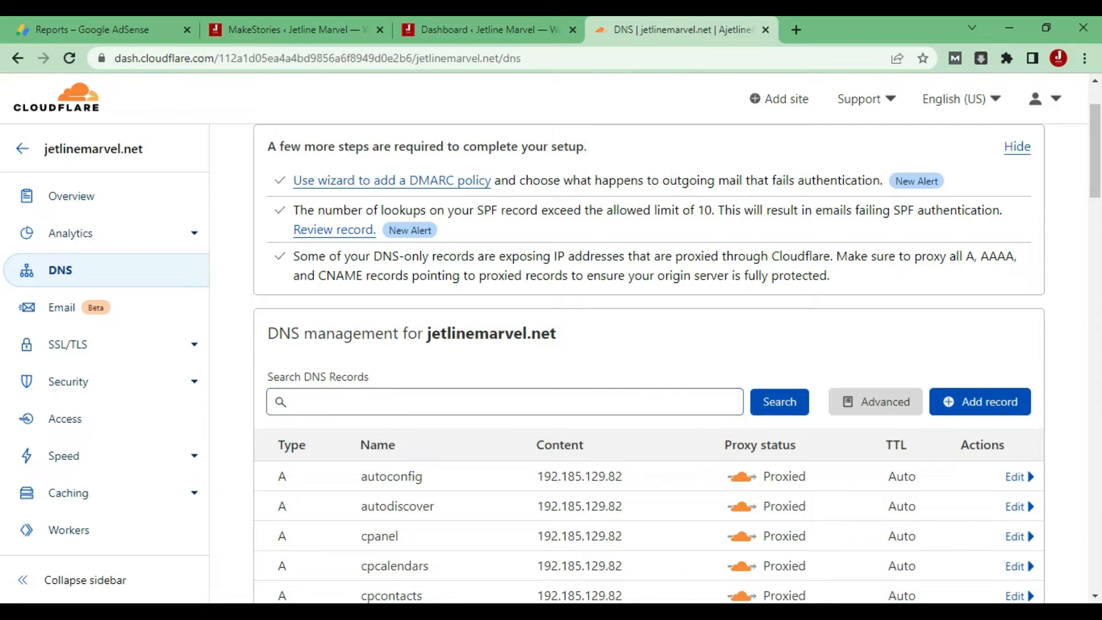
Return to the MakeStories domain settings and review the choices in the Select Domain list again
click(545, 565)
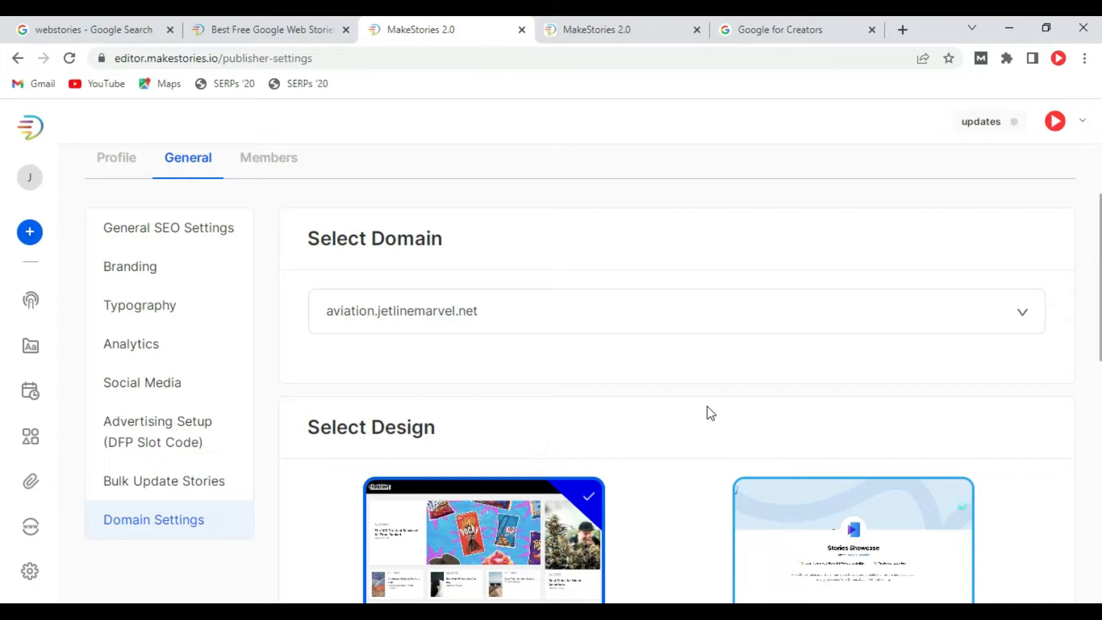
click(614, 384)
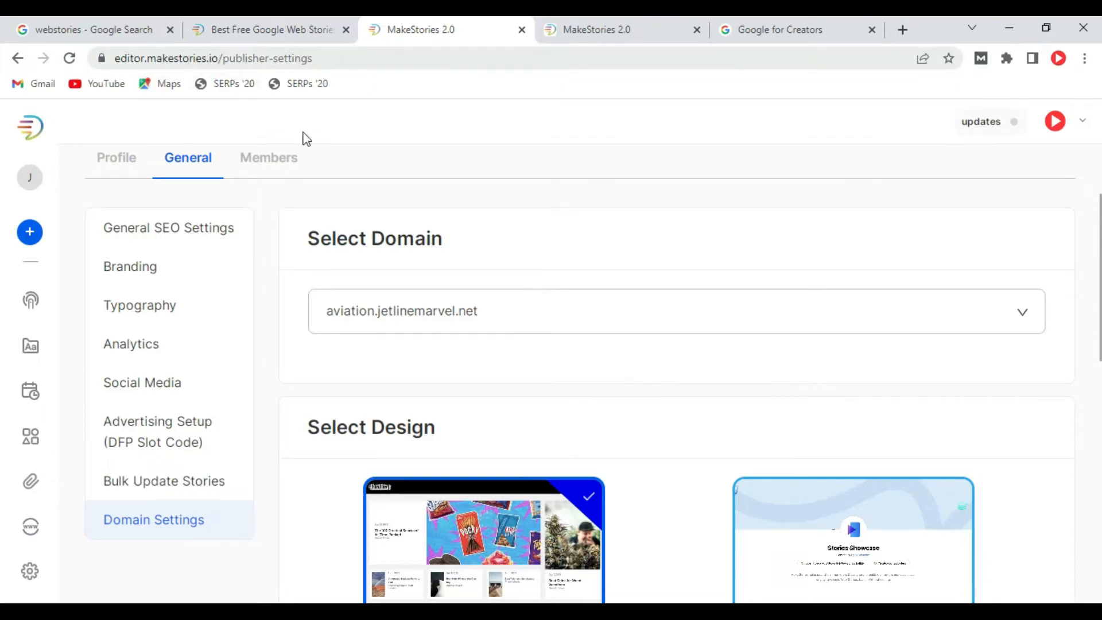
click(626, 324)
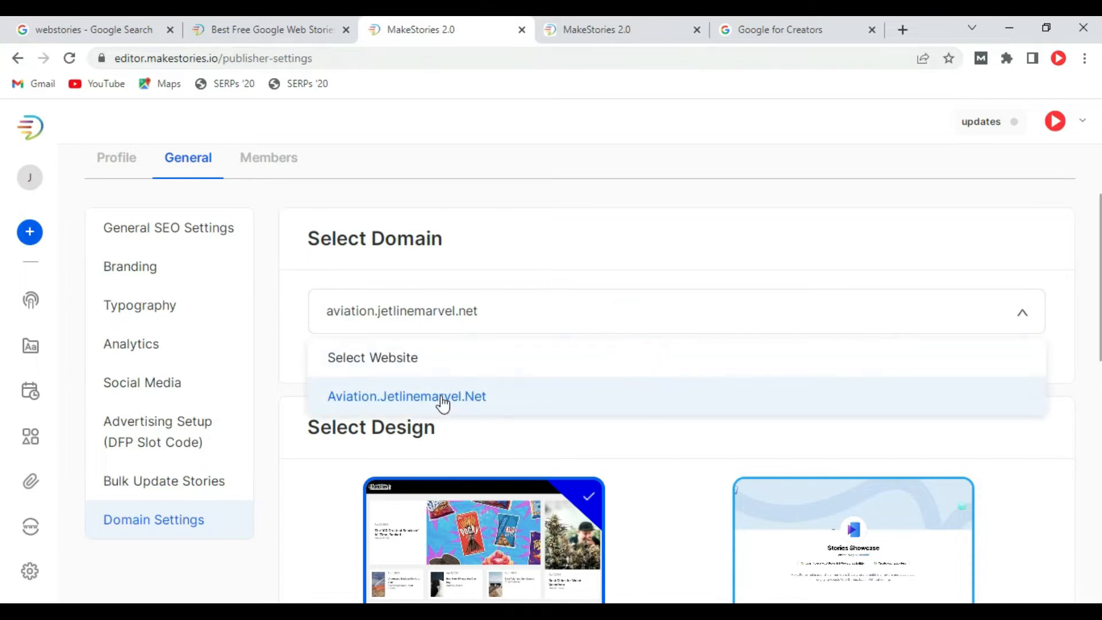
click(630, 226)
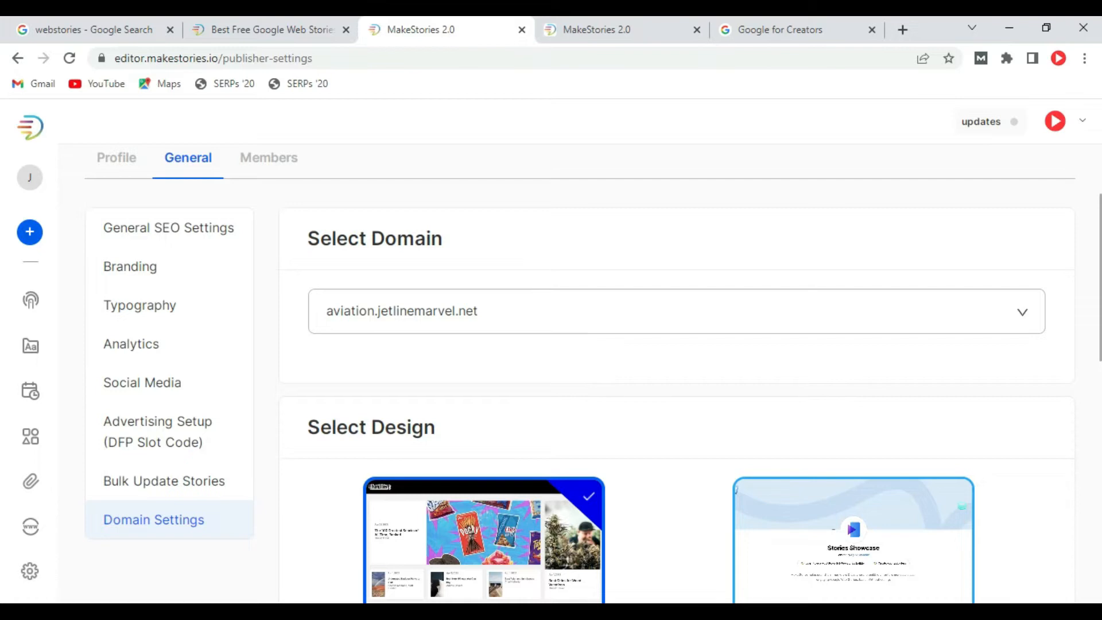
Switch to the browser window with the WordPress admin and bring up the site's Dashboard page
click(534, 521)
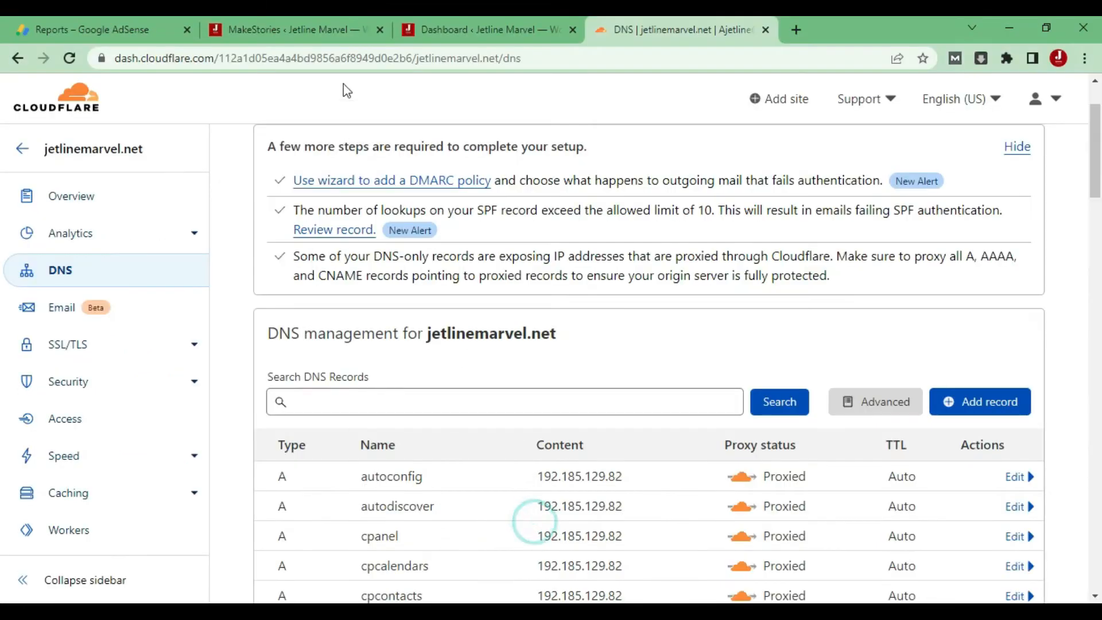
click(286, 16)
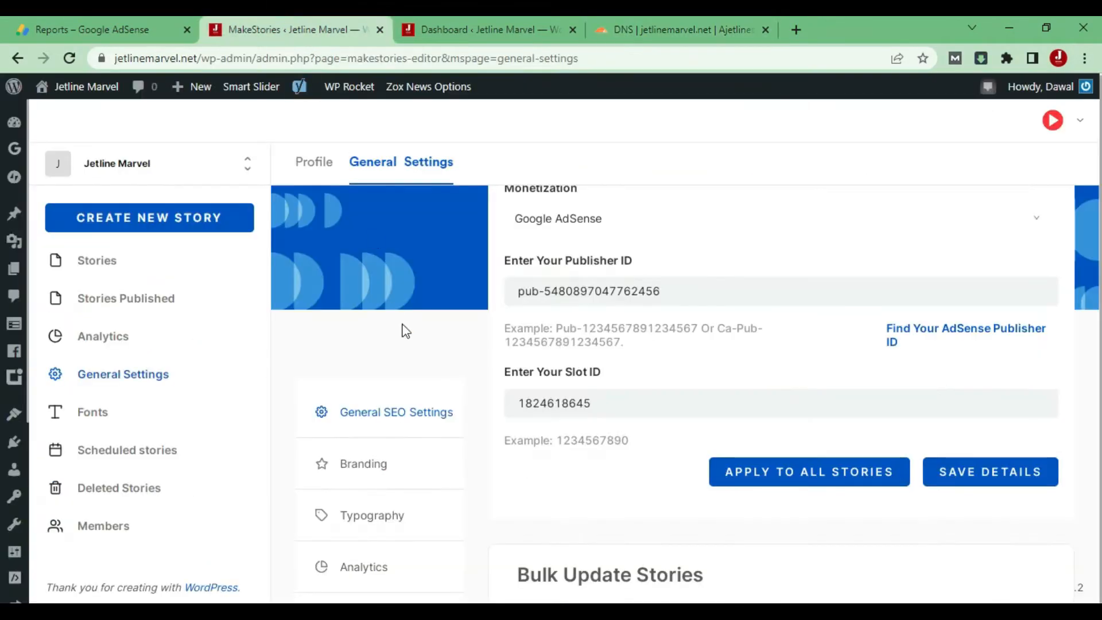
click(565, 16)
scroll(585, 406, up, 10)
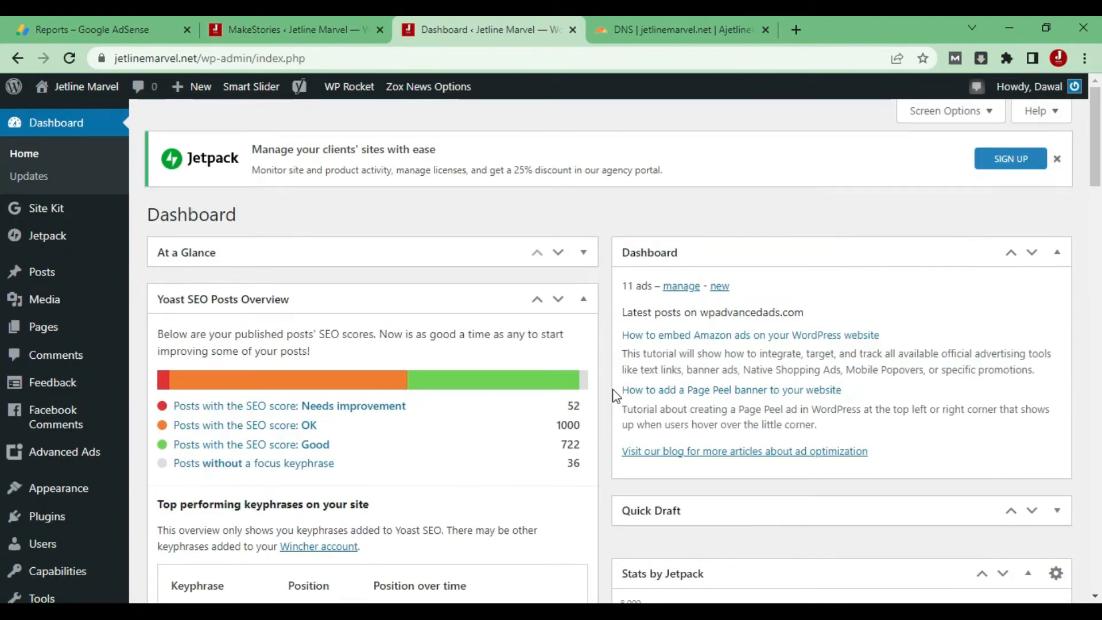
Open the WordPress installed plugins list and go to the page for adding new plugins
scroll(608, 389, down, 5)
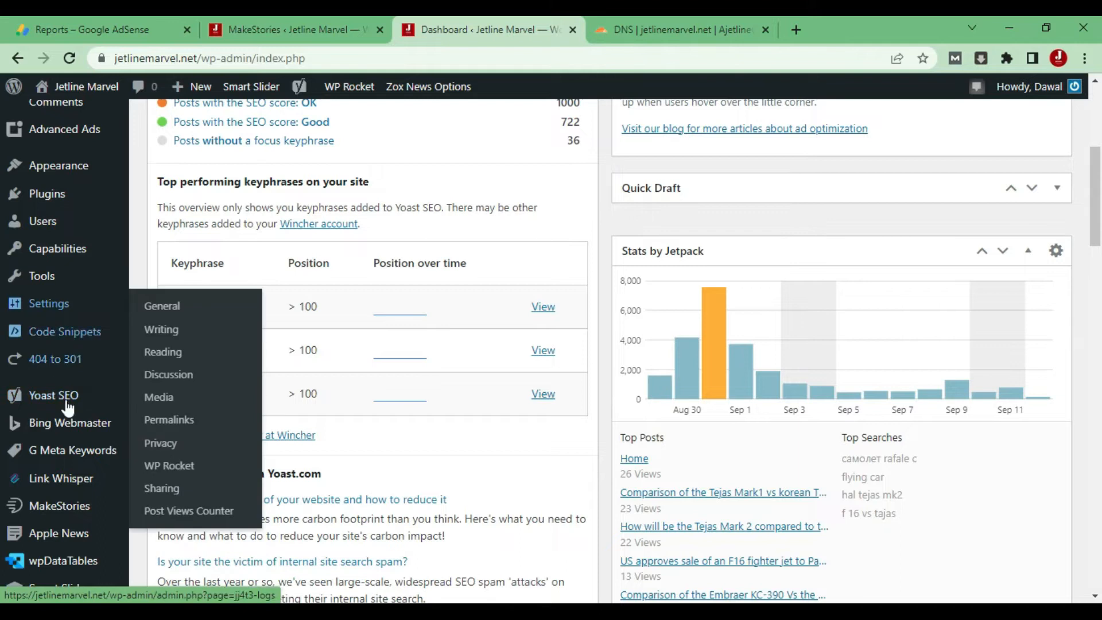
scroll(63, 436, down, 6)
scroll(63, 459, up, 6)
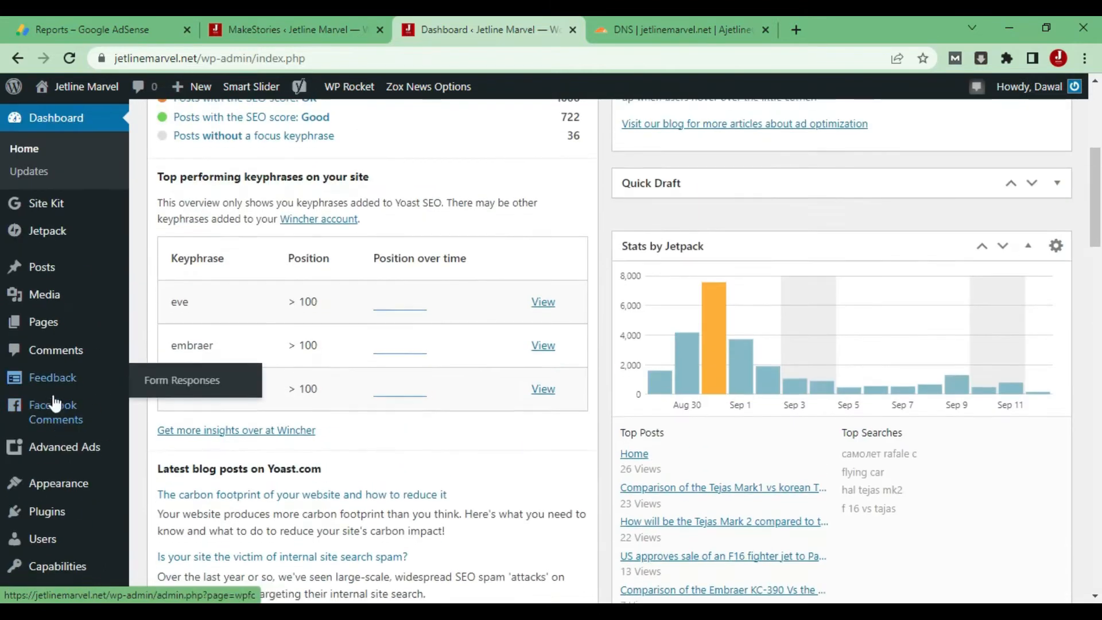
scroll(63, 419, down, 1)
mouse_move(92, 441)
click(198, 442)
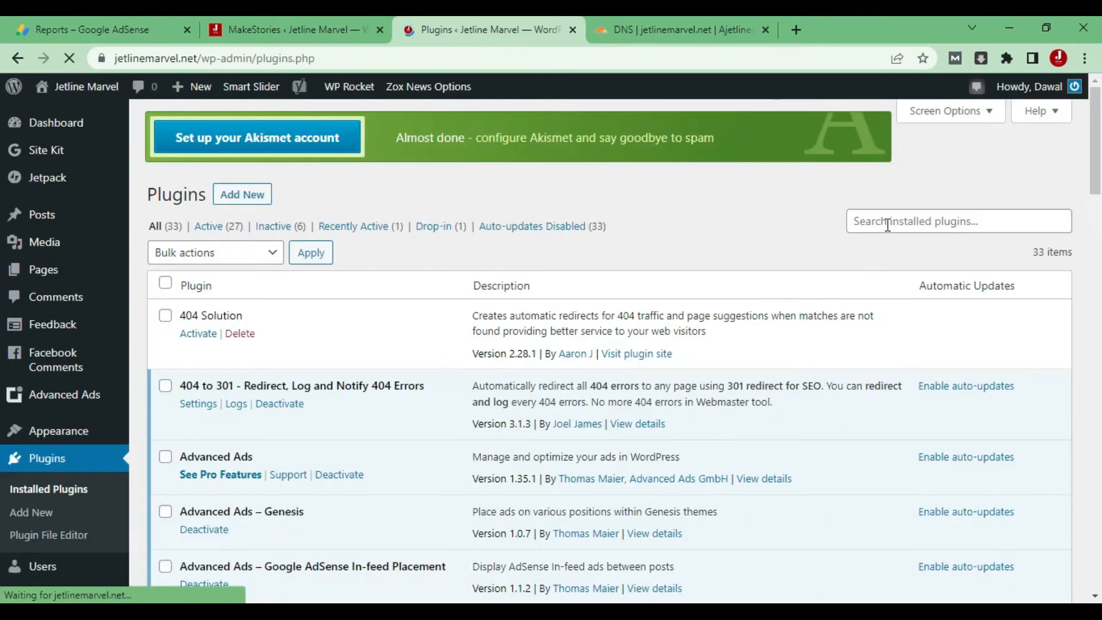
click(886, 223)
click(242, 194)
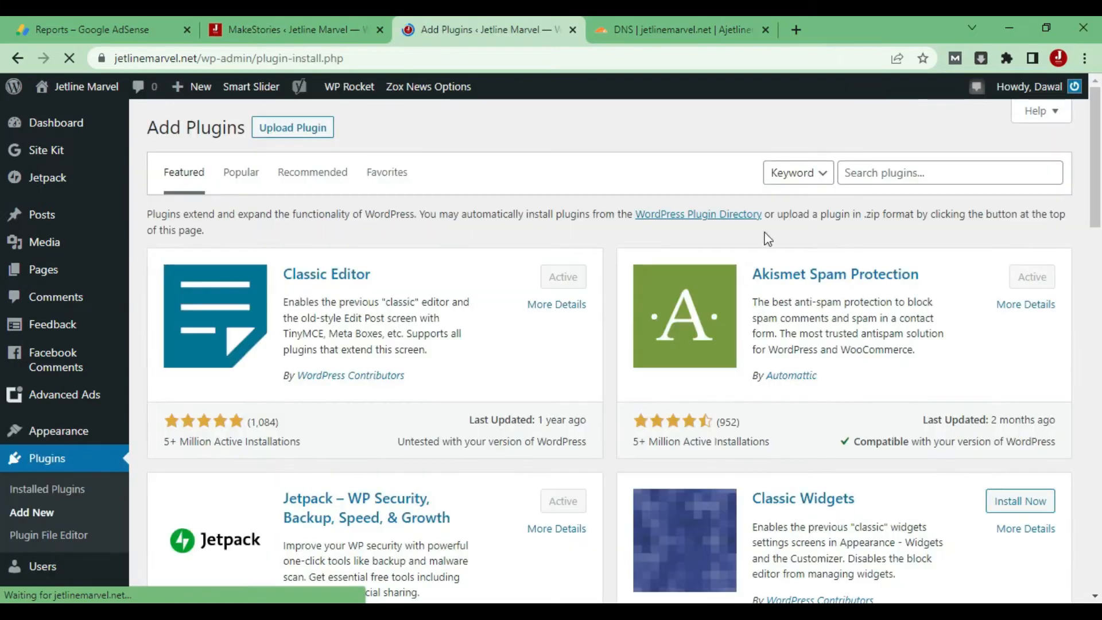
Search the WordPress plugin directory for "web stories"
click(917, 173)
text(web st)
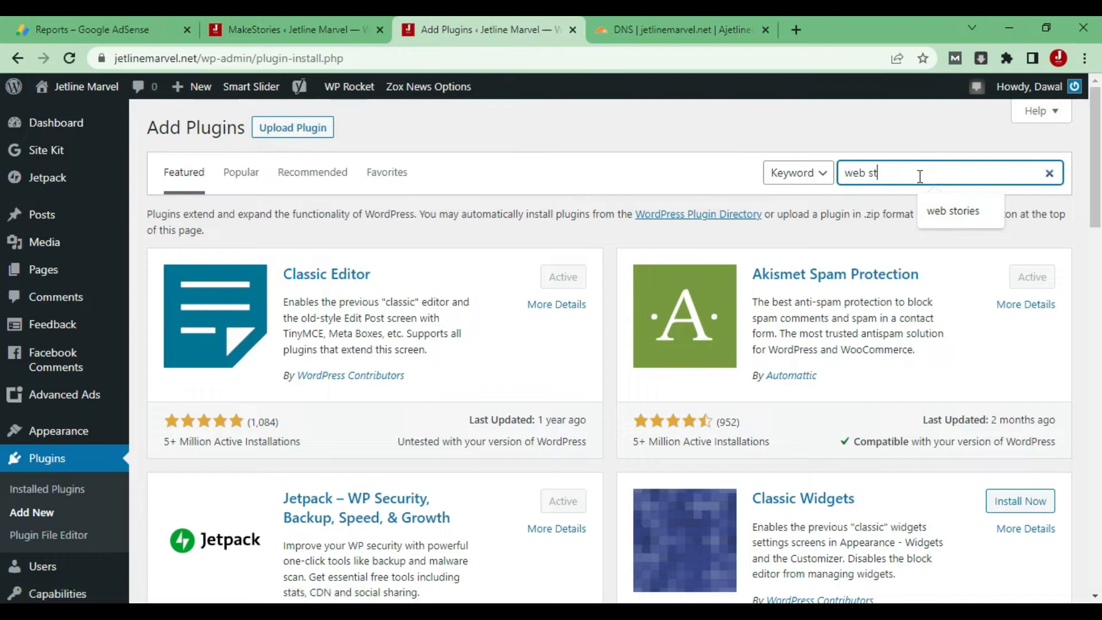
text(ories)
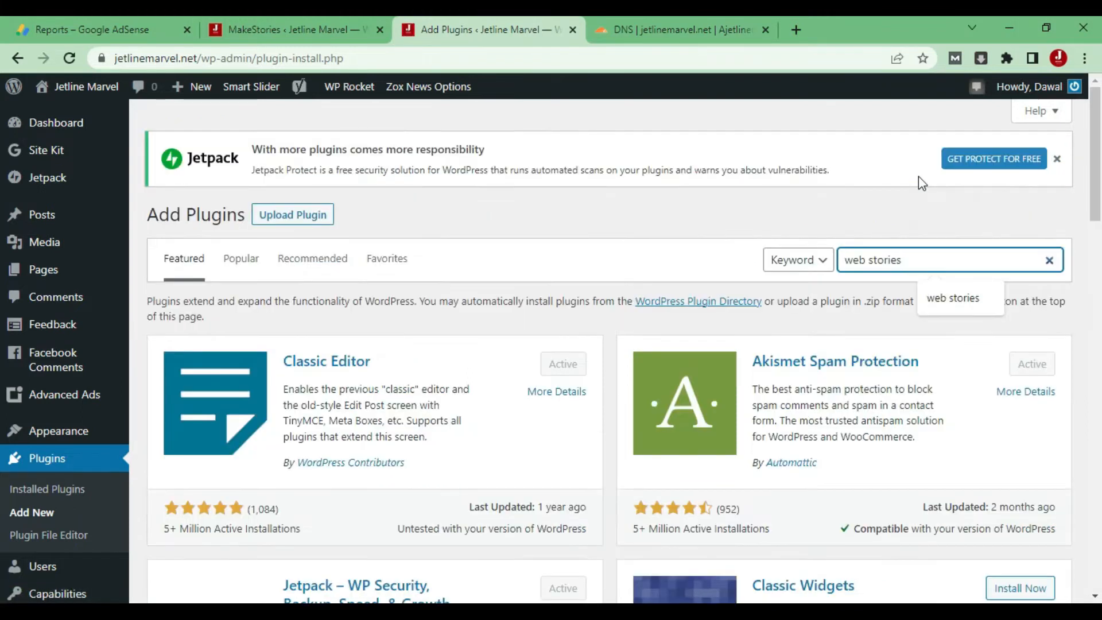
key(Return)
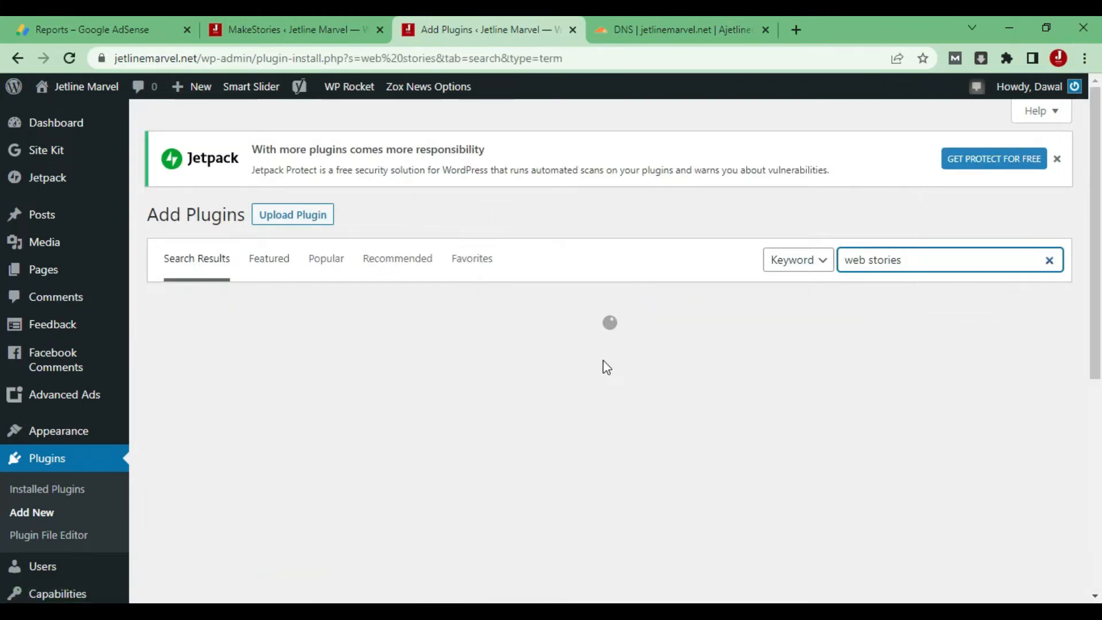
Compare the Web Stories plugin by Google with the MakeStories (for Google Web Stories) plugin in the search results
scroll(605, 366, down, 3)
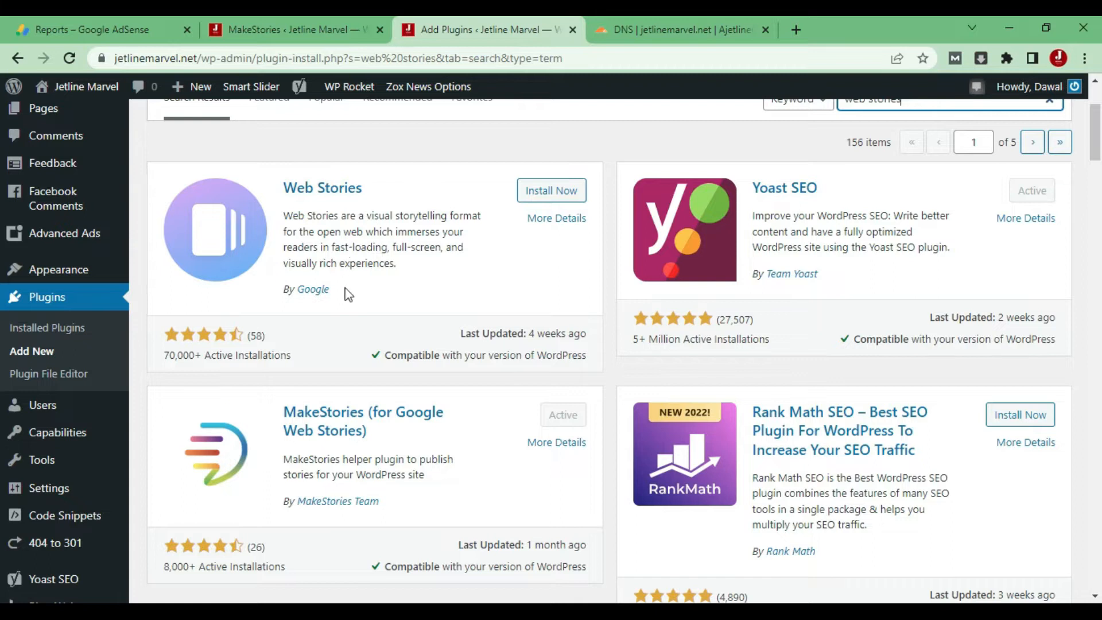
drag(332, 290, 298, 290)
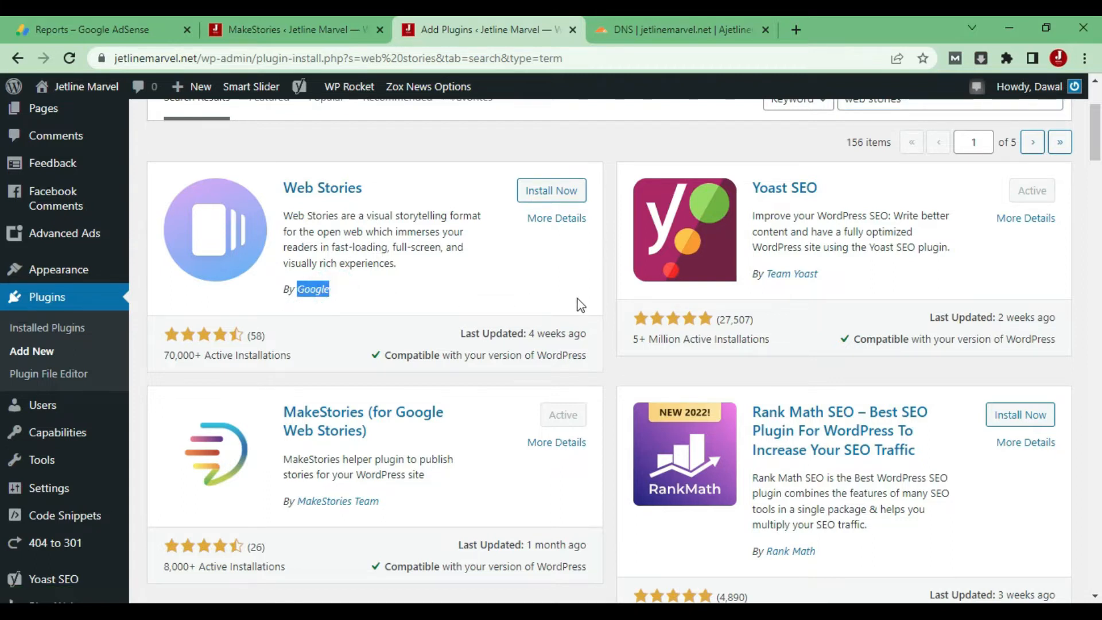
click(607, 291)
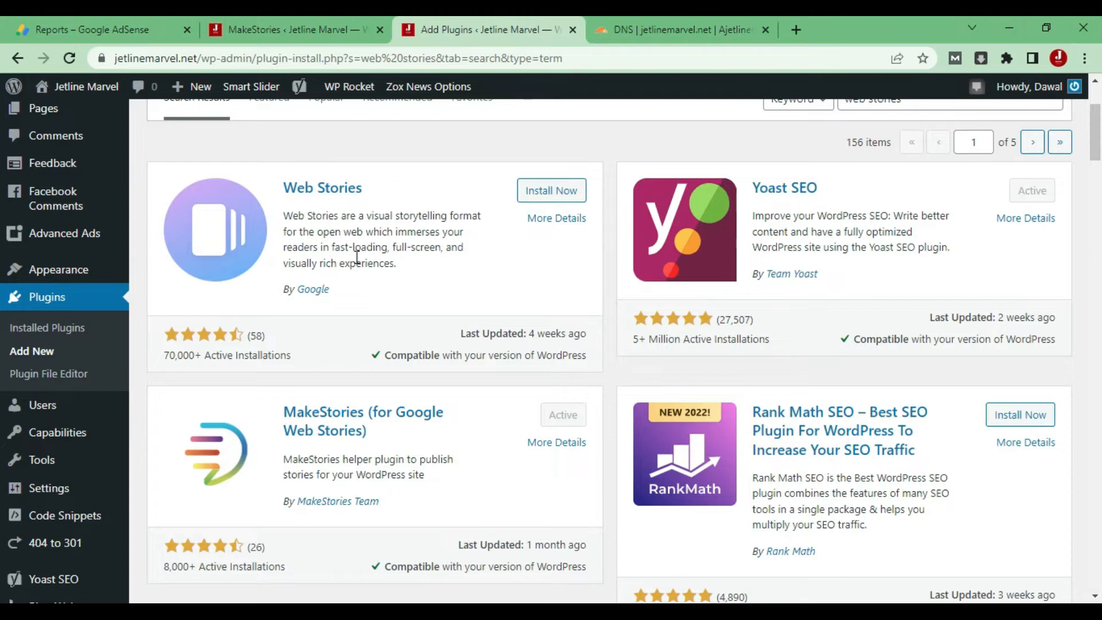
scroll(367, 264, down, 3)
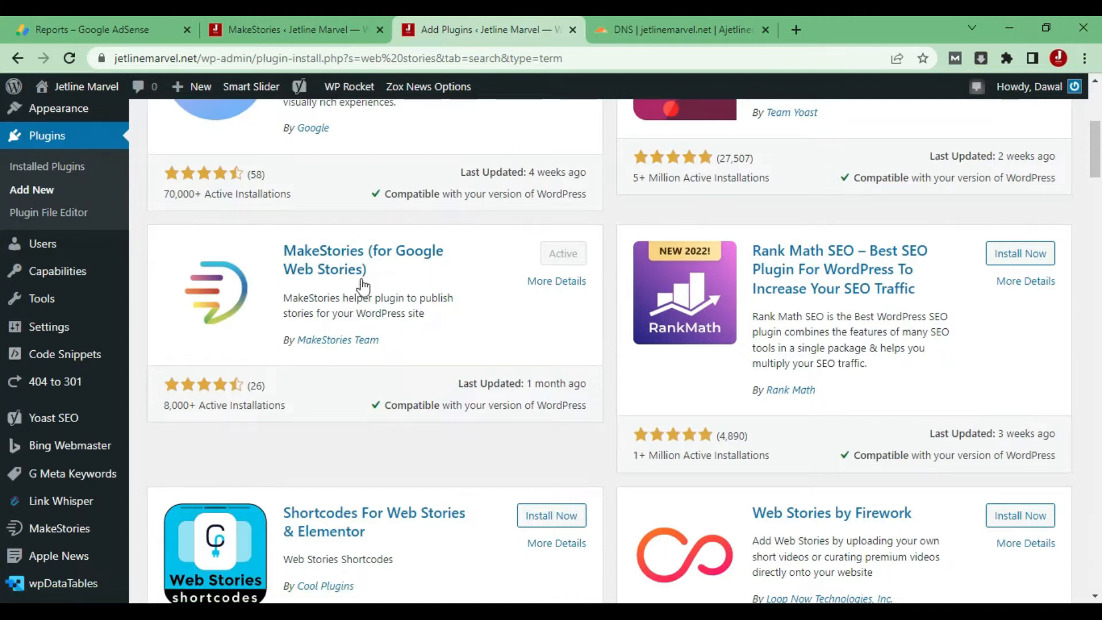
scroll(454, 318, up, 3)
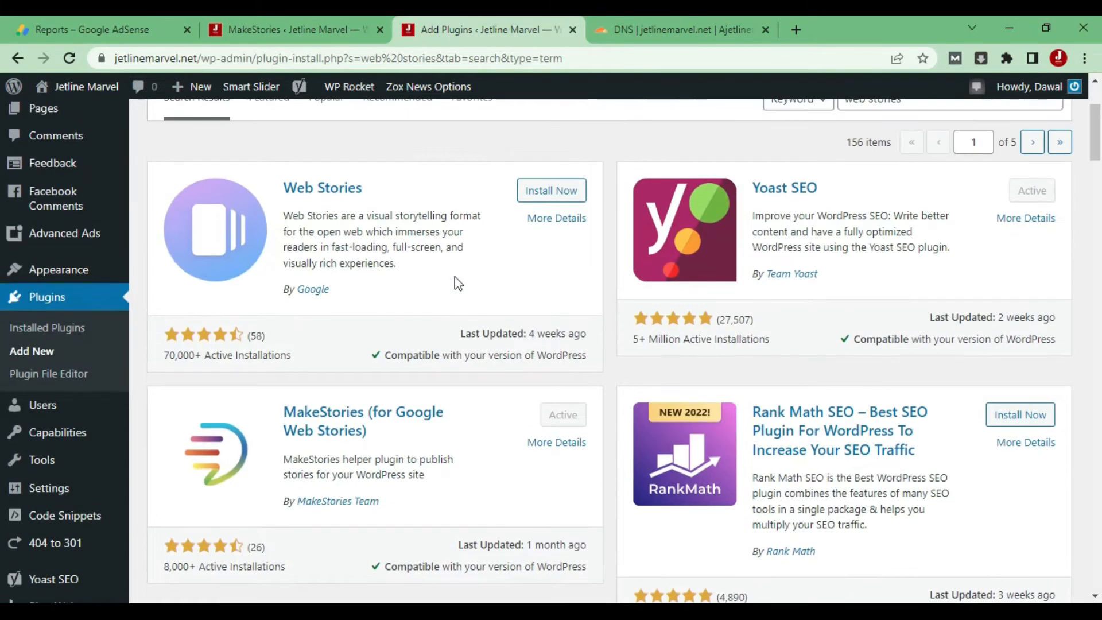
scroll(504, 332, down, 2)
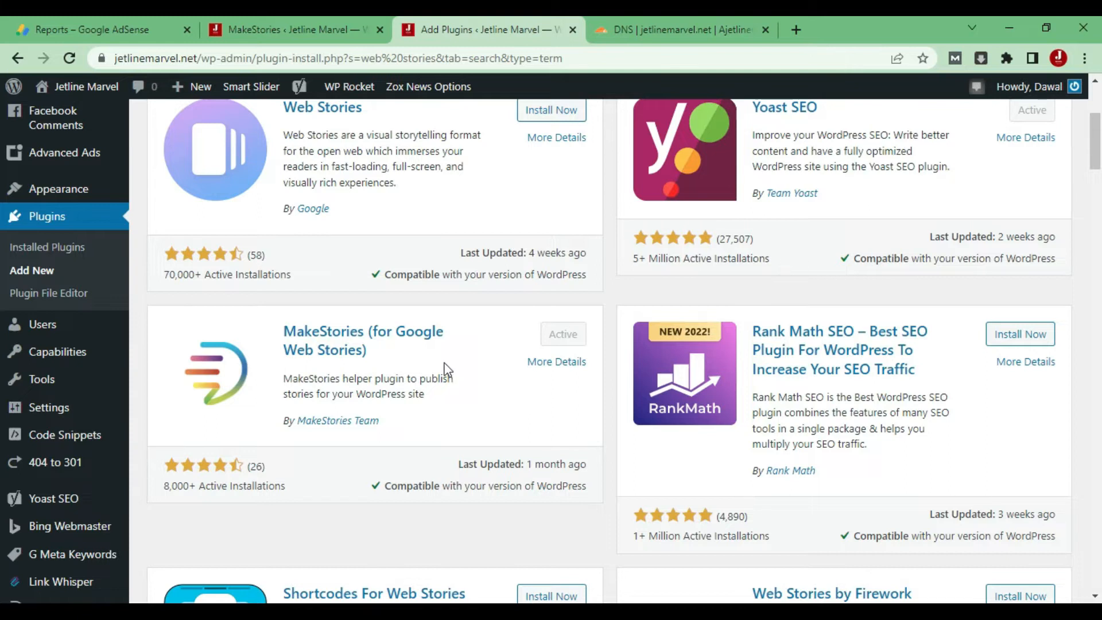
scroll(448, 373, up, 3)
scroll(433, 352, down, 1)
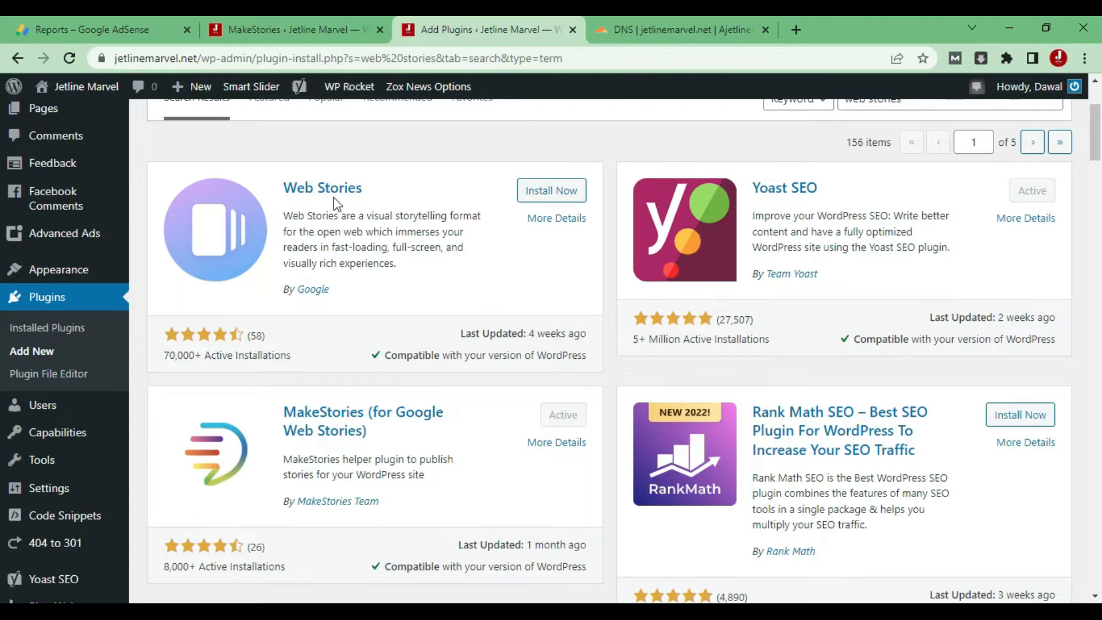
Check the MakeStories (for Google Web Stories) plugin entry and glance at the already open MakeStories general settings page
scroll(467, 436, down, 1)
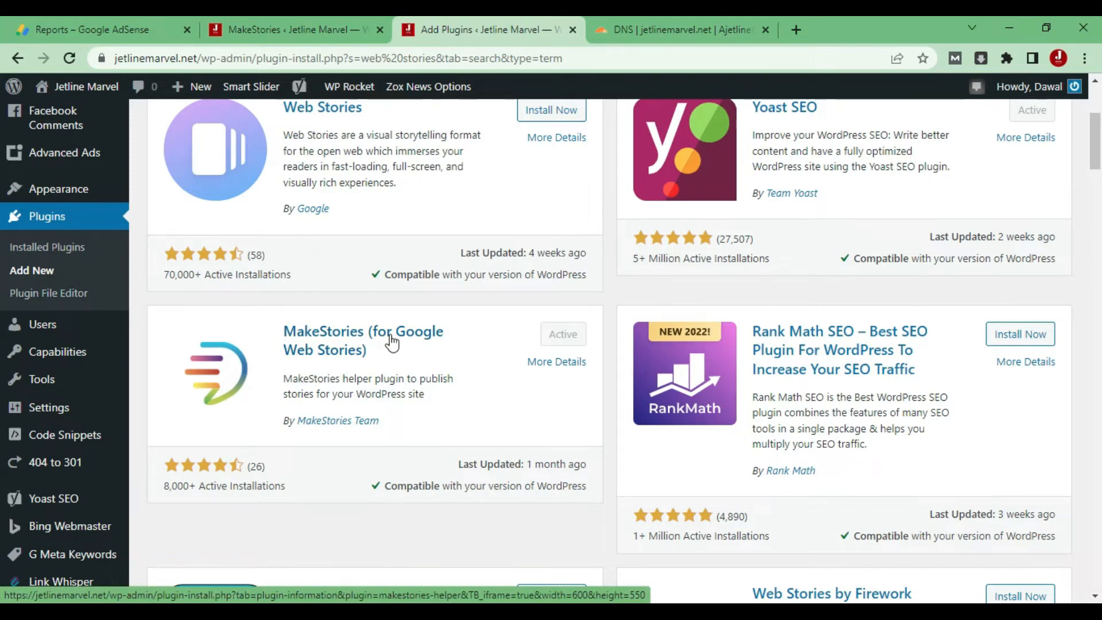
click(262, 23)
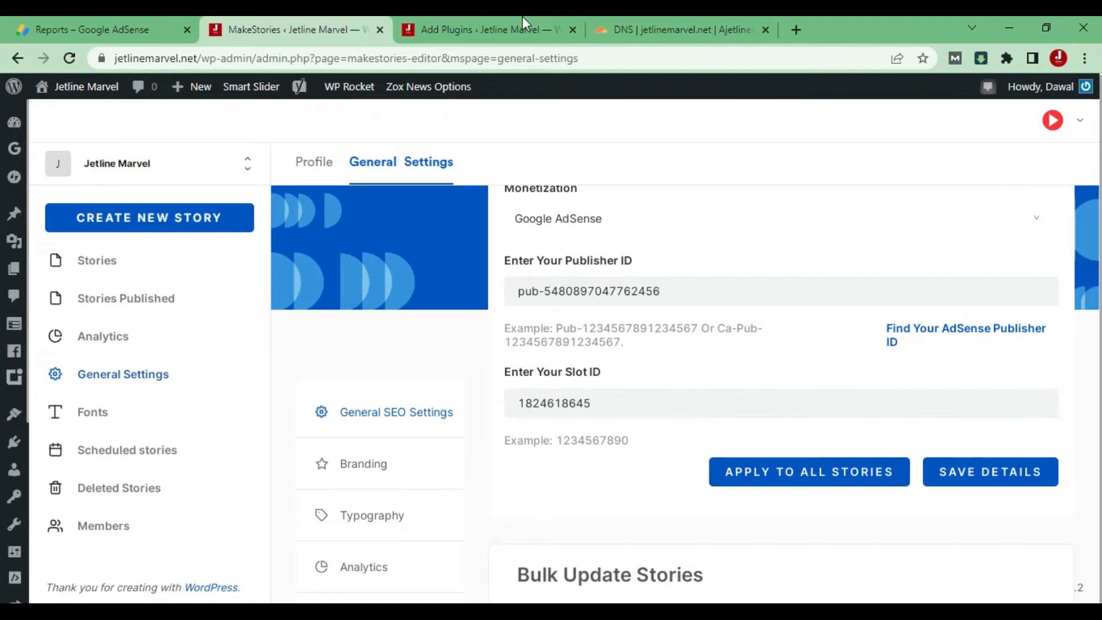
click(400, 26)
Open the MakeStories editor from the WordPress admin in a new browser tab and bring it to the front
scroll(68, 494, down, 3)
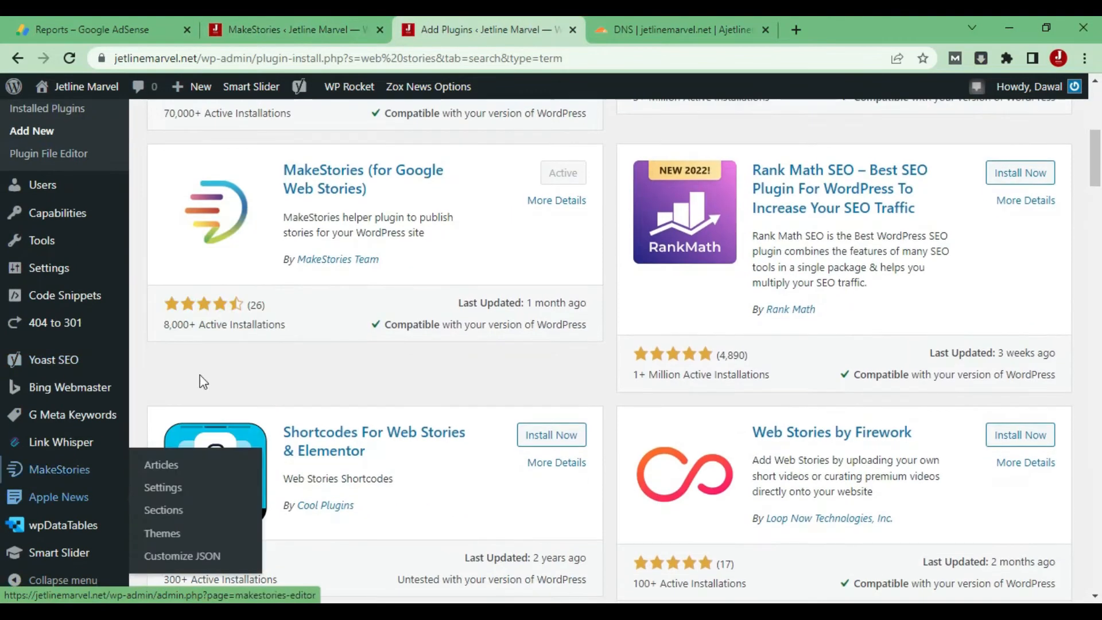
scroll(87, 450, down, 4)
mouse_move(71, 476)
scroll(546, 278, up, 5)
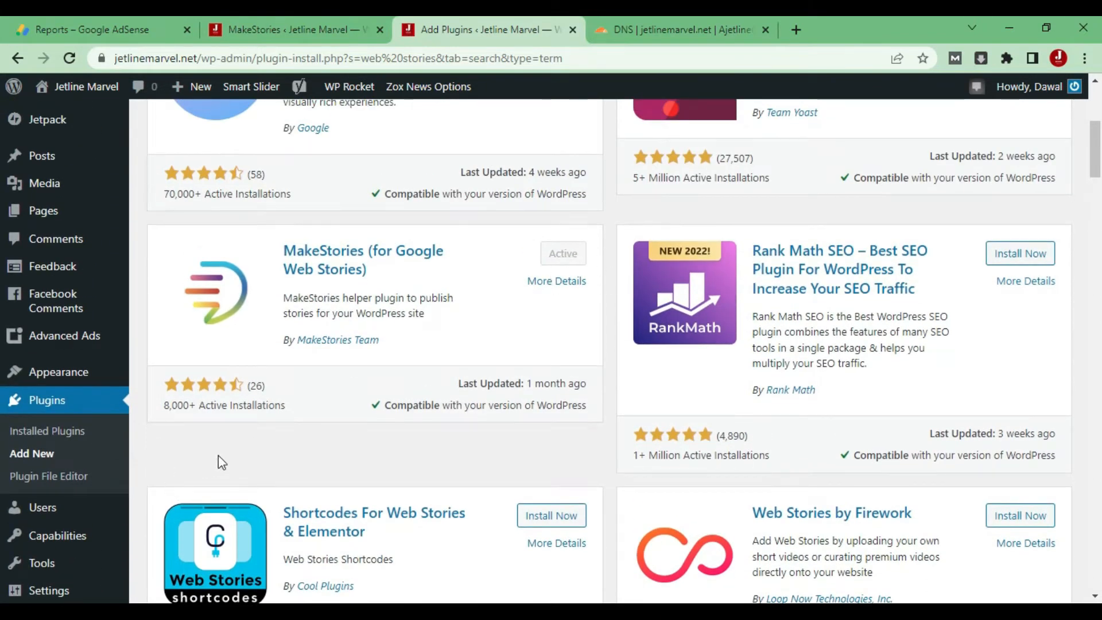
scroll(173, 462, down, 4)
scroll(74, 494, down, 3)
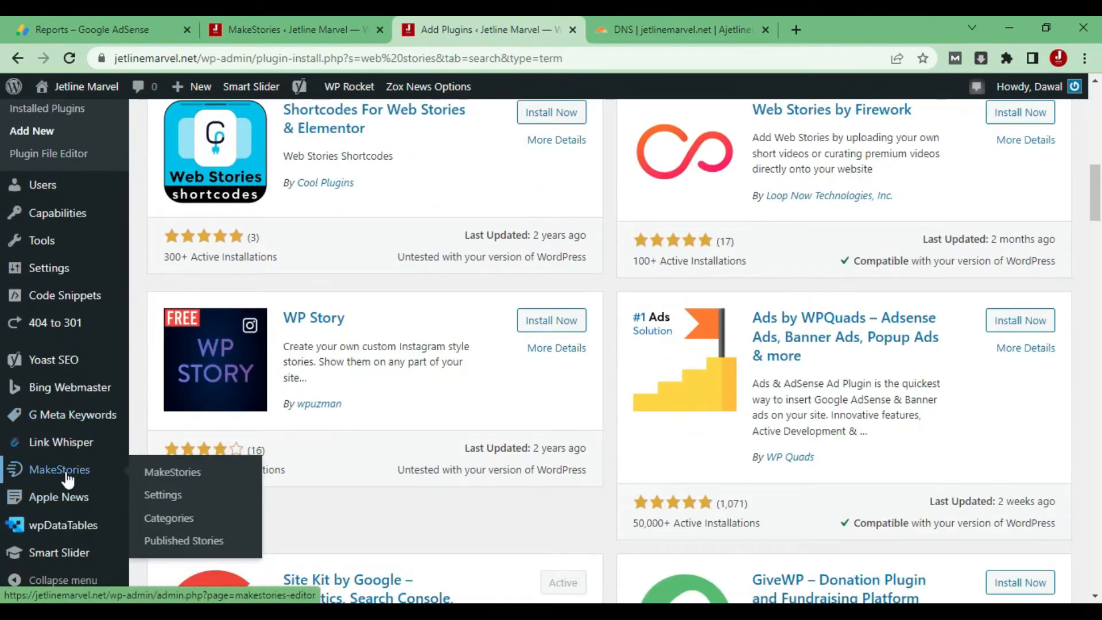
right_click(165, 471)
click(250, 330)
click(599, 23)
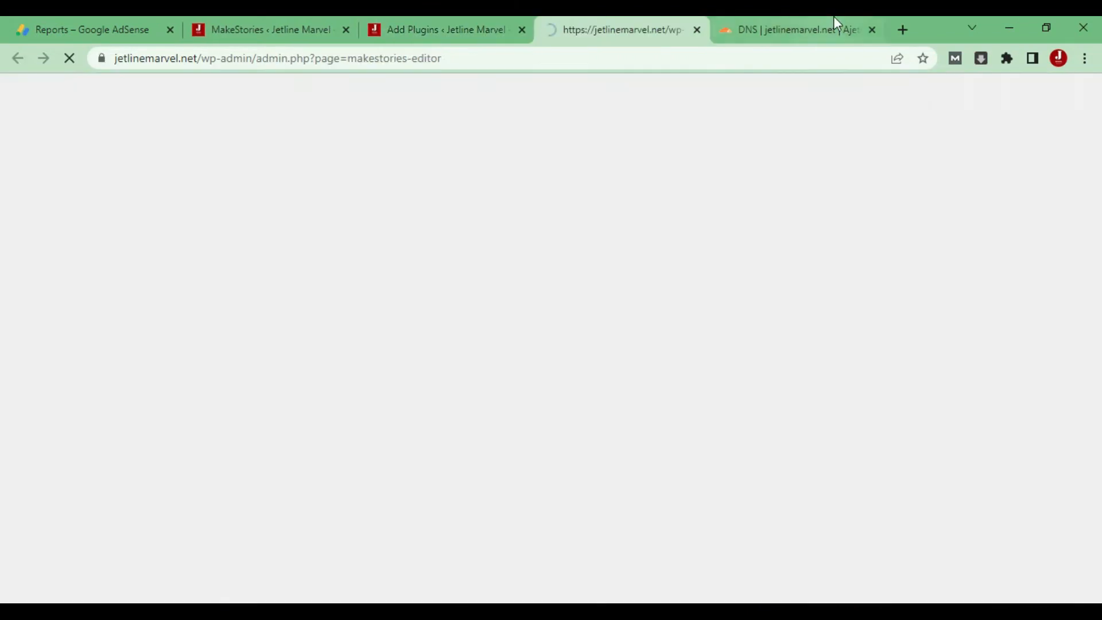
View the Cloudflare overview page for jetlinemarvel.net and close the Cloudflare page
click(844, 26)
scroll(685, 304, up, 2)
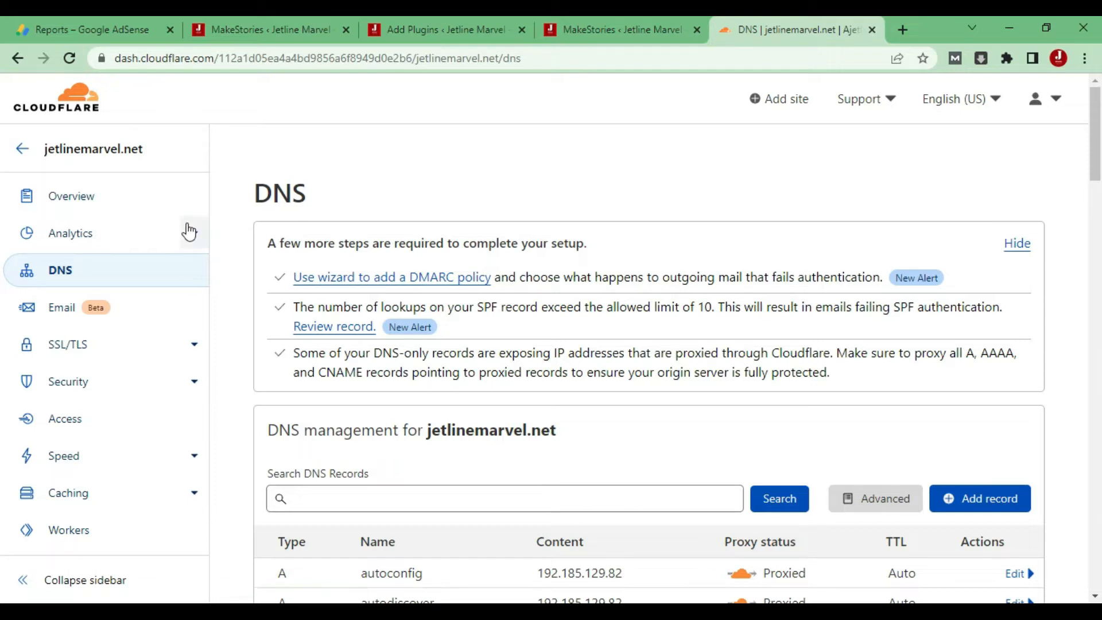
click(79, 201)
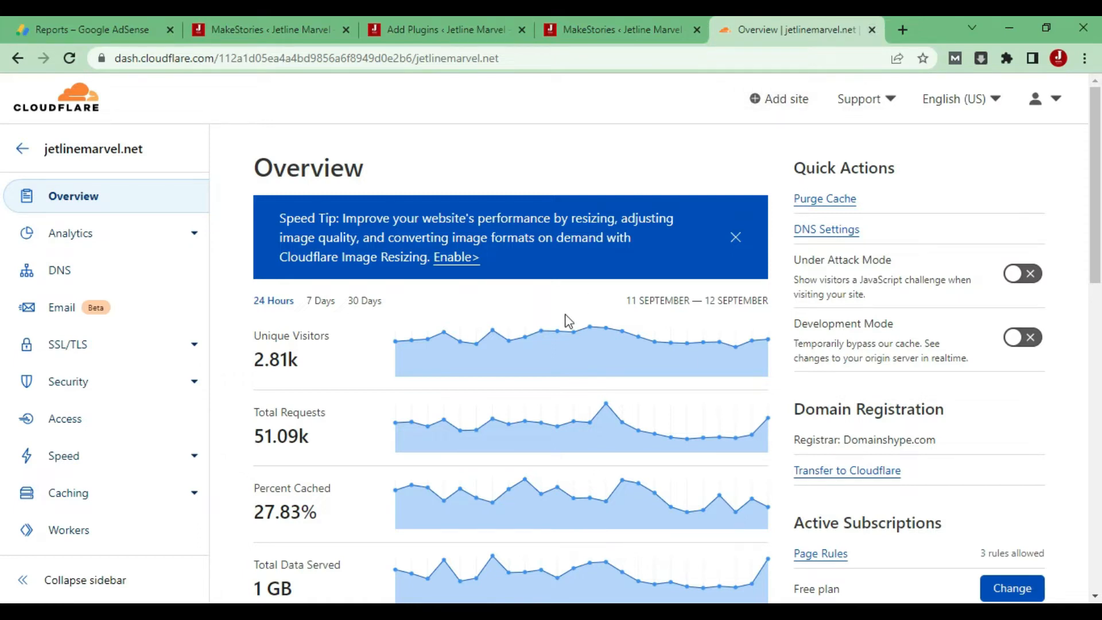
click(871, 30)
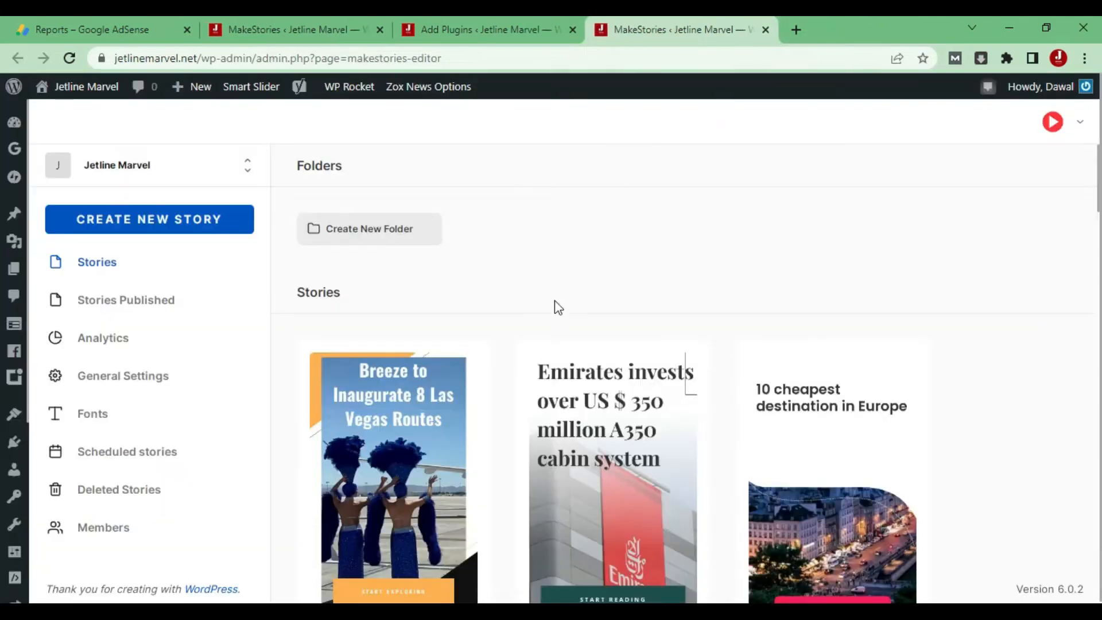
Look through the existing stories listed on the MakeStories dashboard
scroll(514, 355, down, 5)
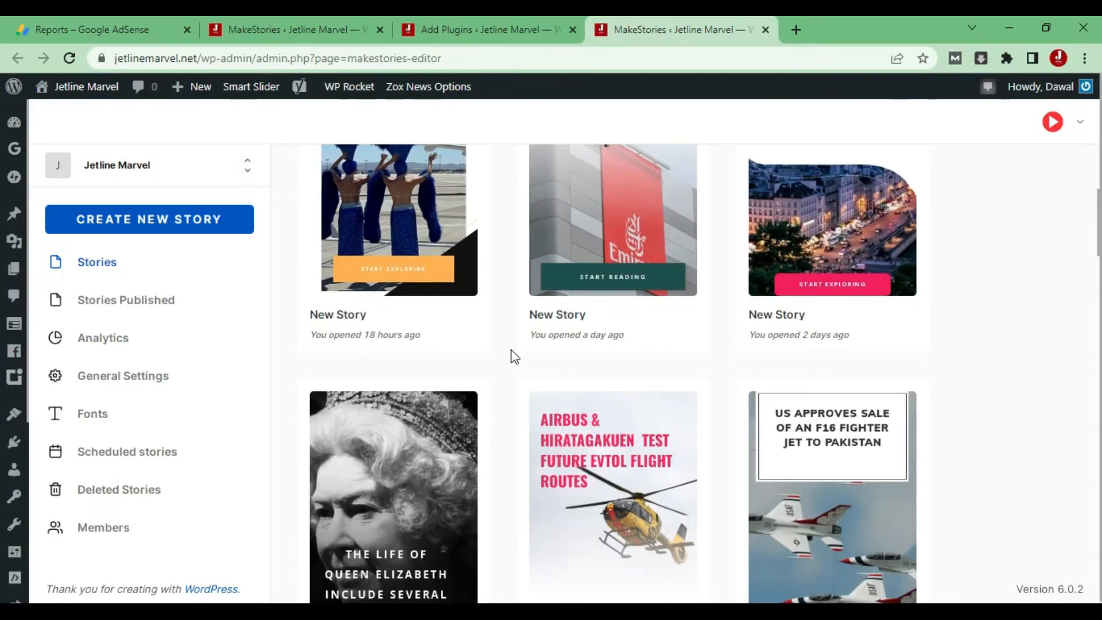
scroll(514, 356, up, 5)
scroll(515, 356, down, 15)
scroll(514, 356, down, 12)
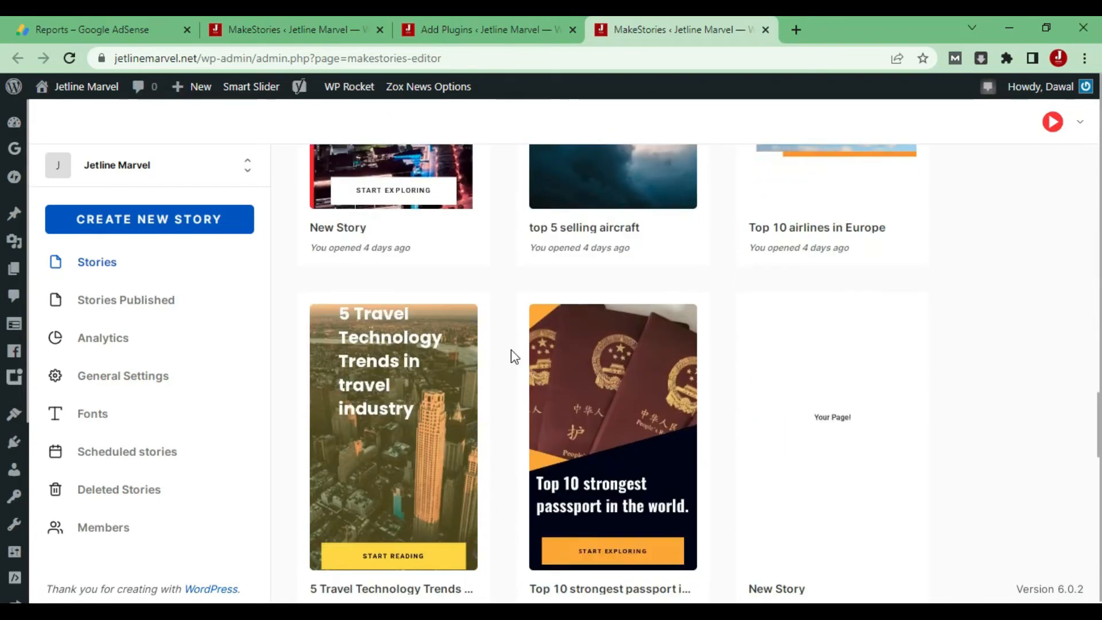
scroll(514, 355, up, 20)
scroll(514, 356, up, 10)
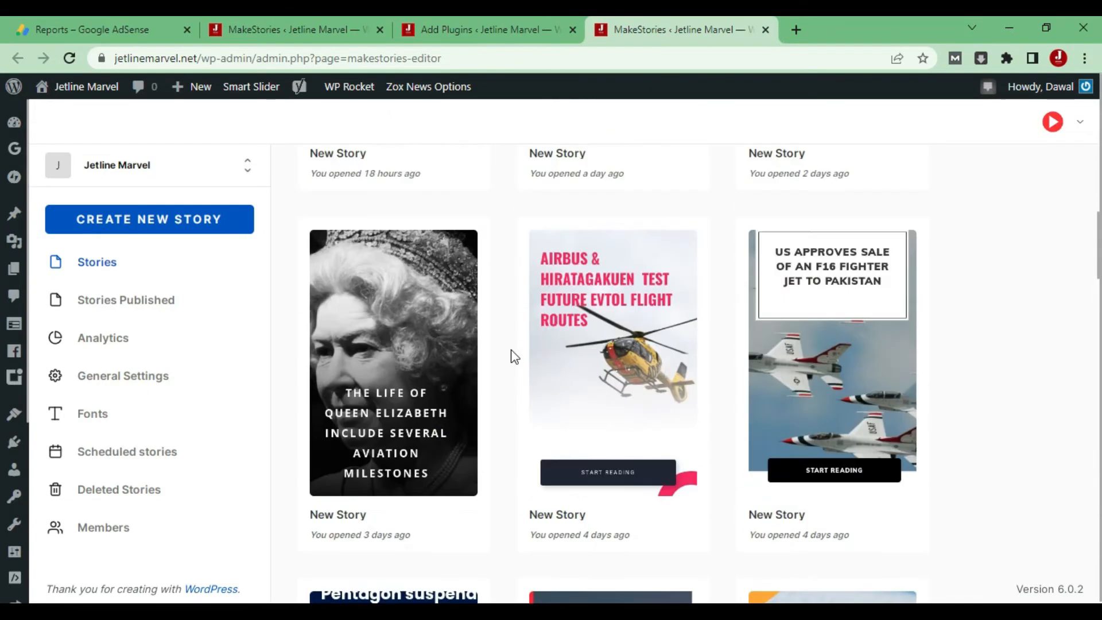
scroll(514, 356, down, 4)
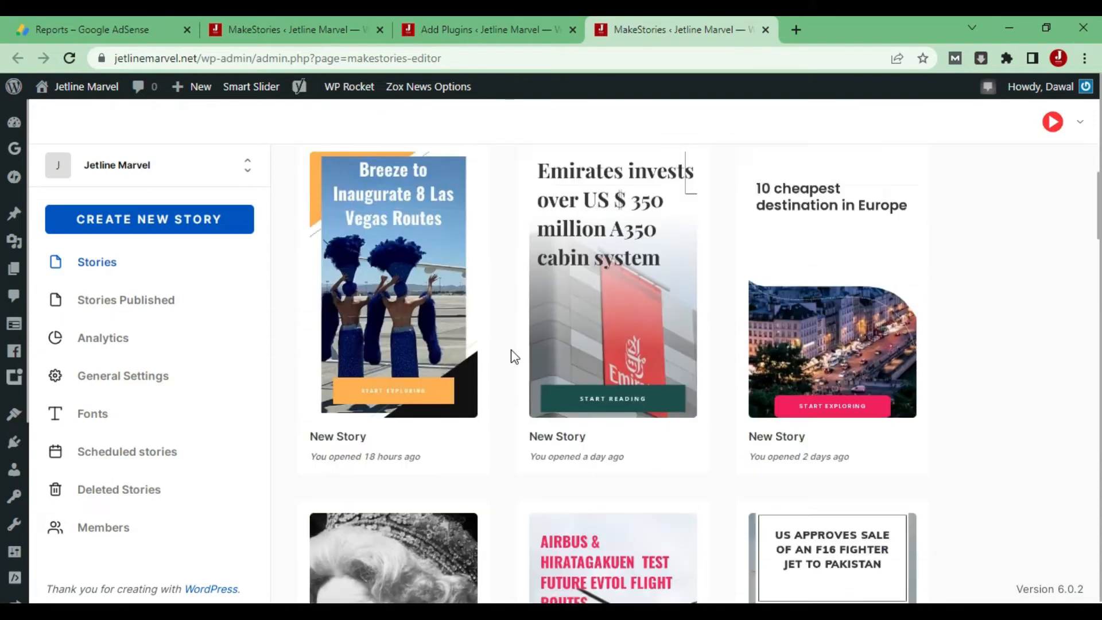
scroll(514, 355, up, 3)
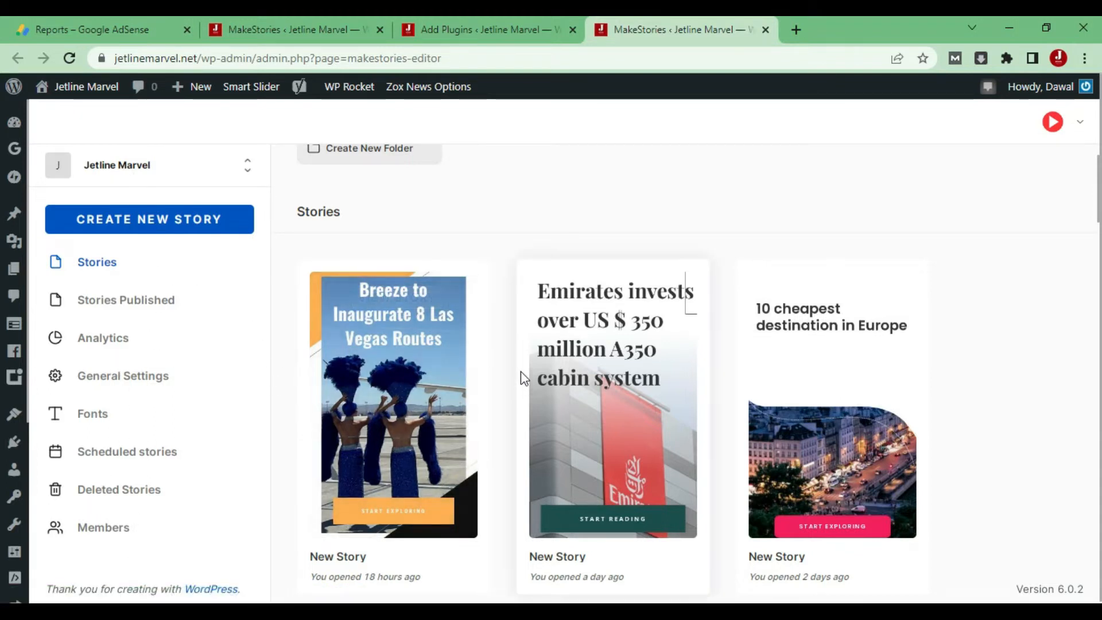
scroll(521, 376, down, 4)
scroll(519, 386, up, 3)
scroll(519, 386, up, 1)
scroll(516, 386, down, 3)
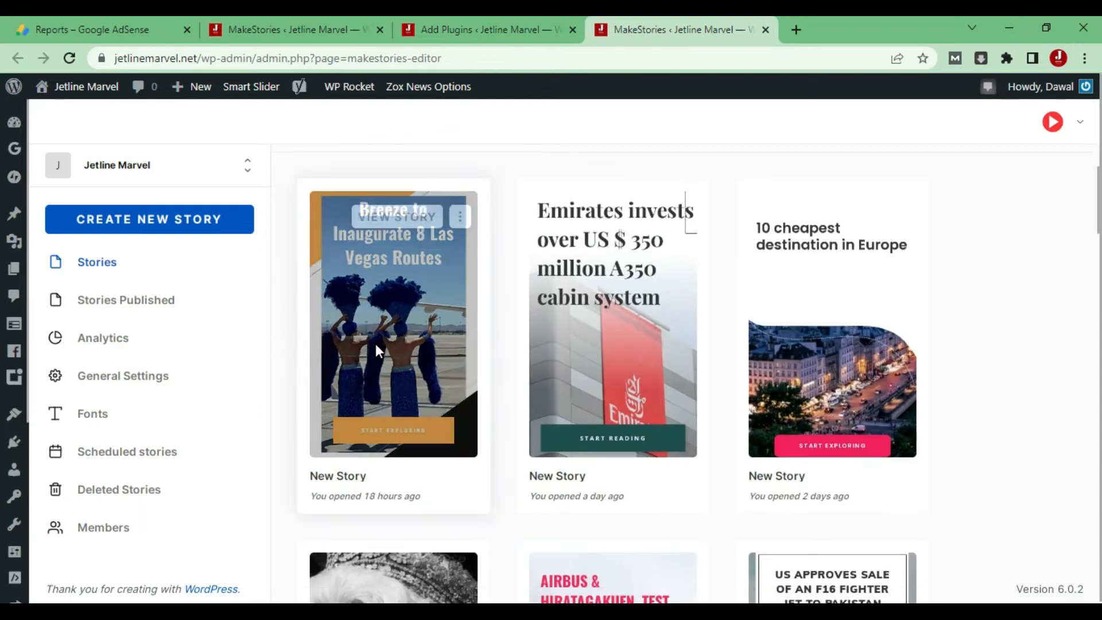
Open the "Breeze to Inaugurate 8 Las Vegas Routes" story in the MakeStories editor
mouse_move(389, 239)
click(396, 218)
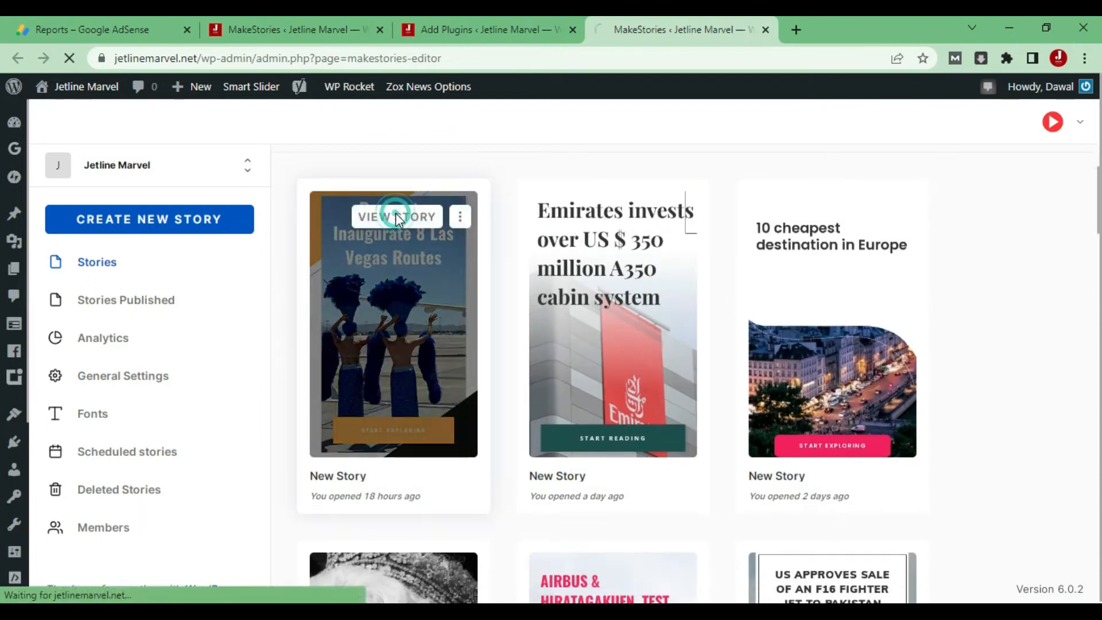
click(534, 20)
click(734, 17)
click(489, 17)
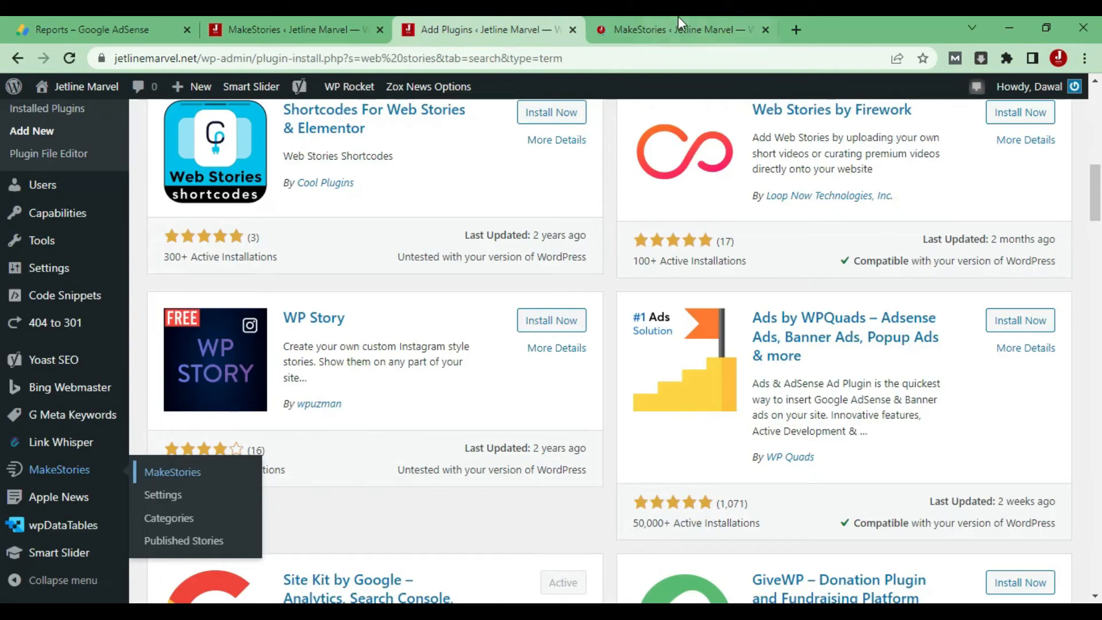
click(678, 17)
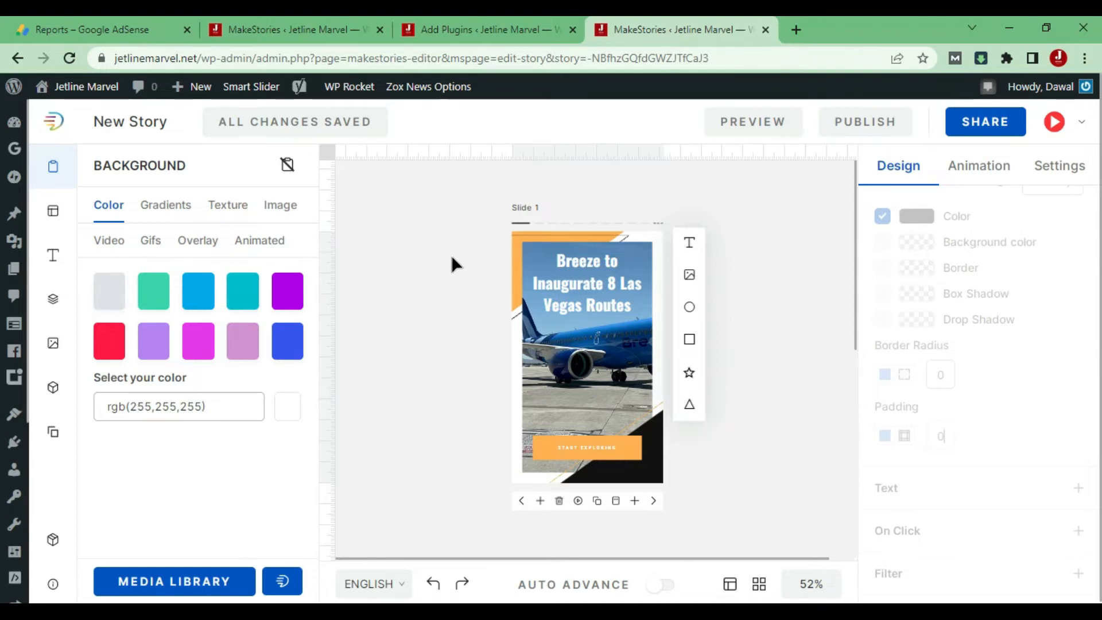
mouse_move(592, 531)
mouse_move(525, 547)
click(521, 488)
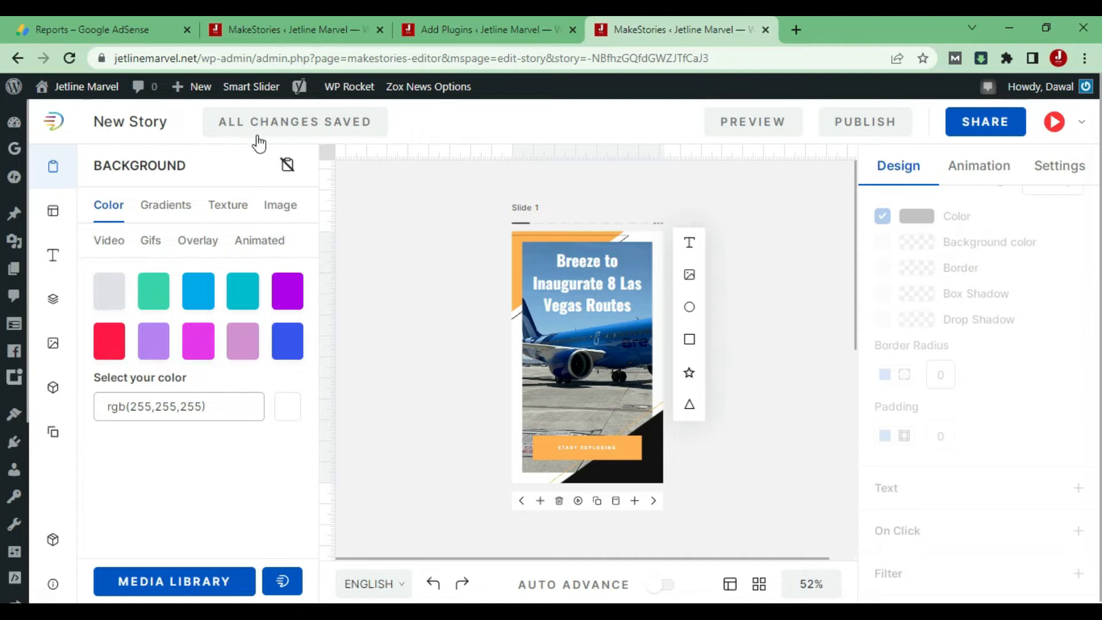
Open the site's web stories archive at jetlinemarvel.net/web-stories in a new browser tab
click(795, 29)
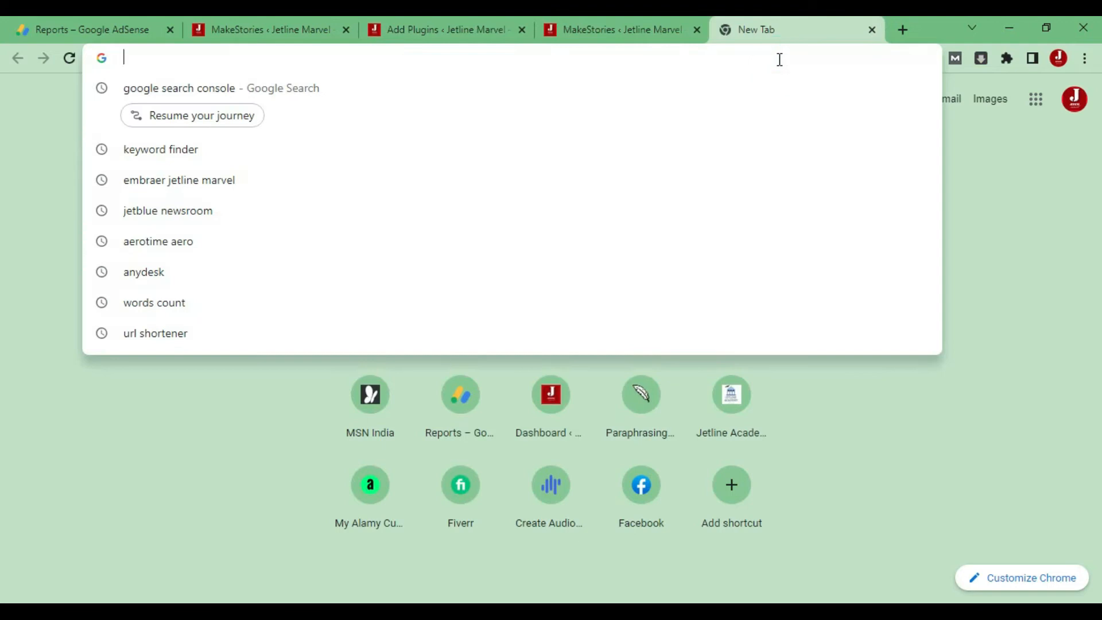
text(jet)
key(Right)
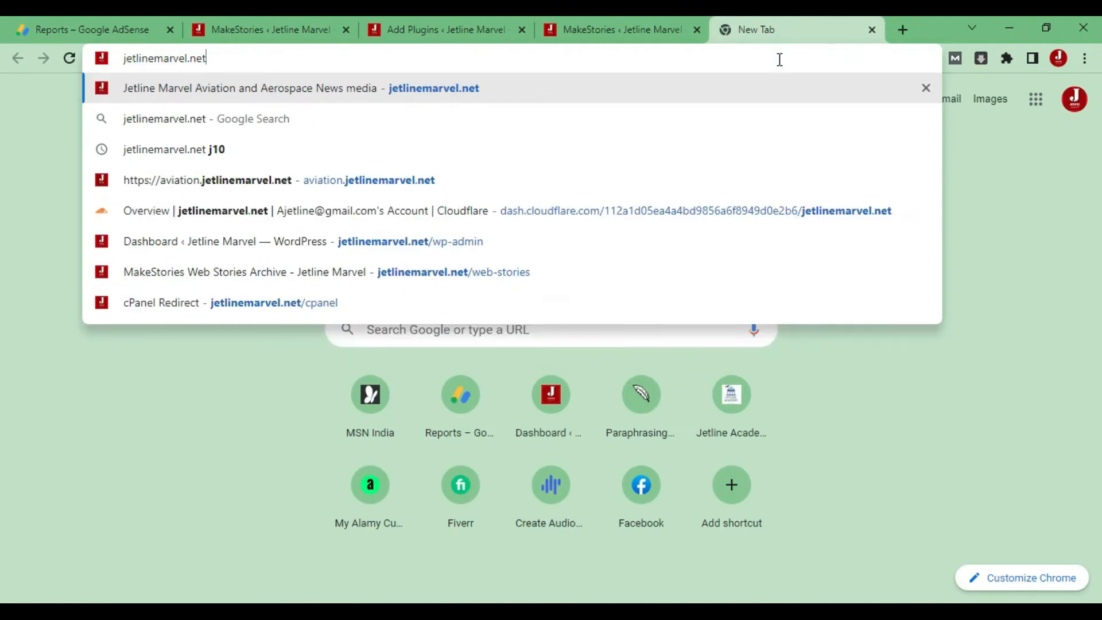
key(Down)
key(Down)
key(Down)
key(Down)
key(Down)
key(Down)
key(Return)
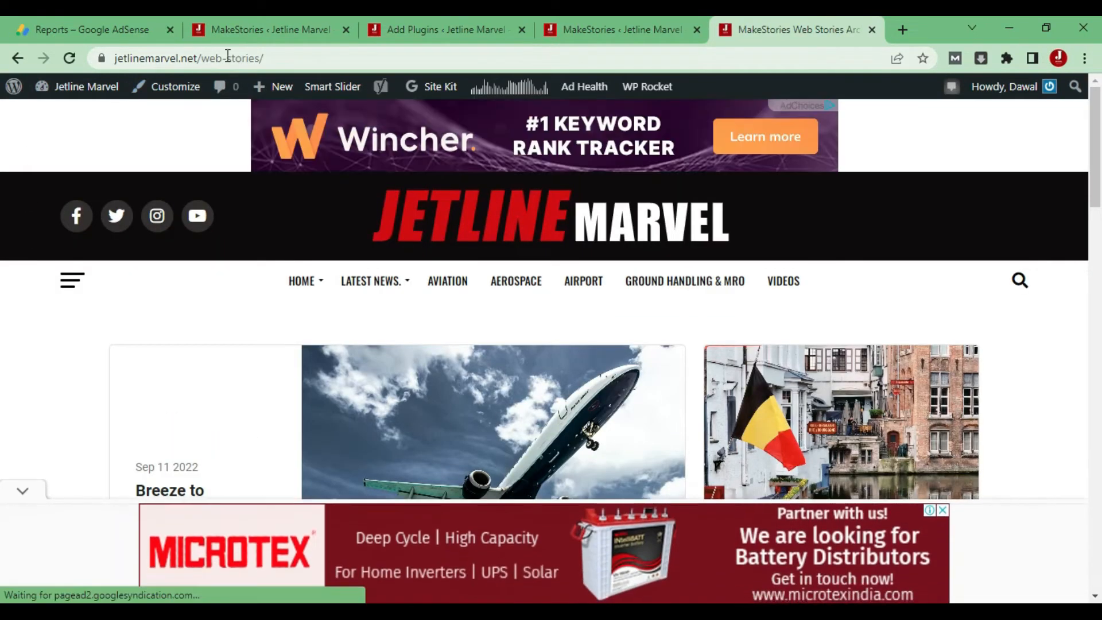
Examine the published web stories laid out on the site's archive page
scroll(687, 383, down, 6)
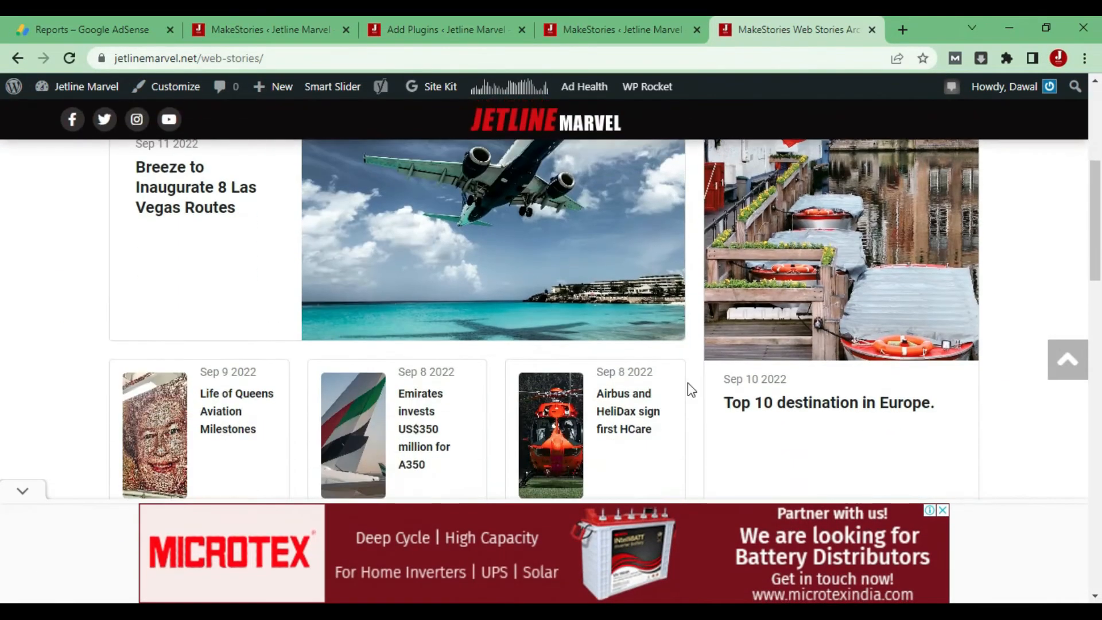
scroll(693, 374, up, 5)
scroll(693, 370, down, 15)
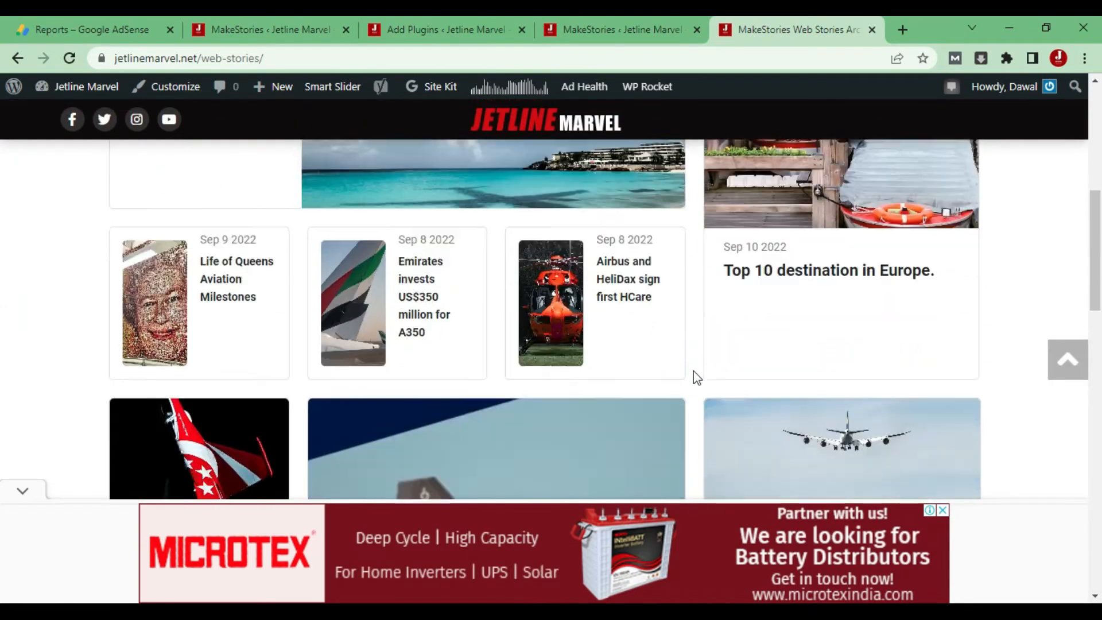
scroll(693, 371, down, 3)
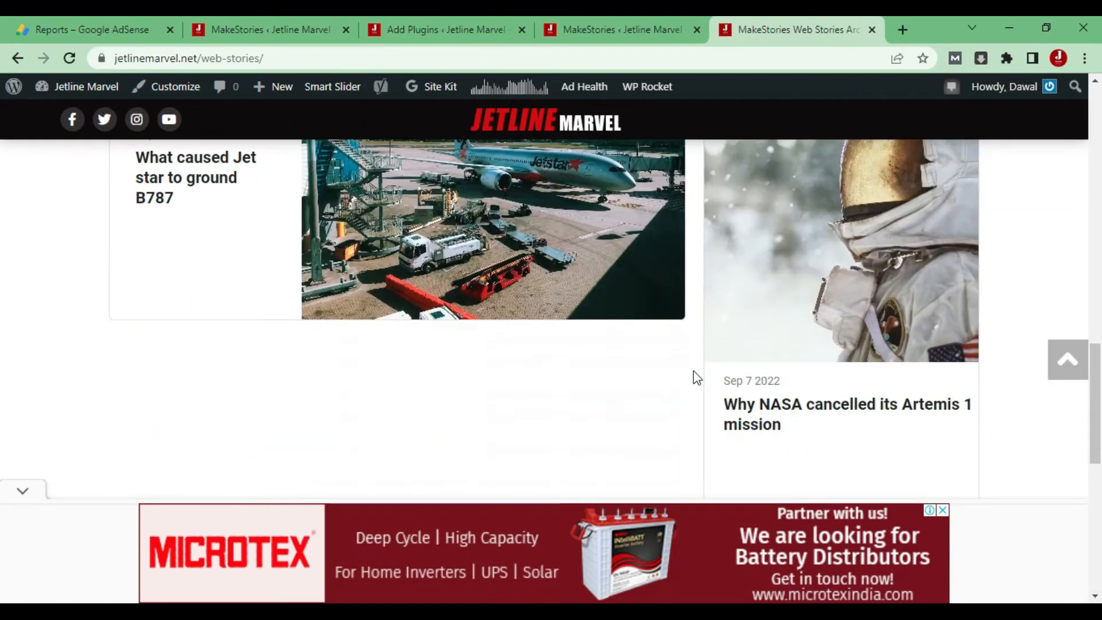
scroll(693, 371, up, 8)
scroll(693, 370, up, 5)
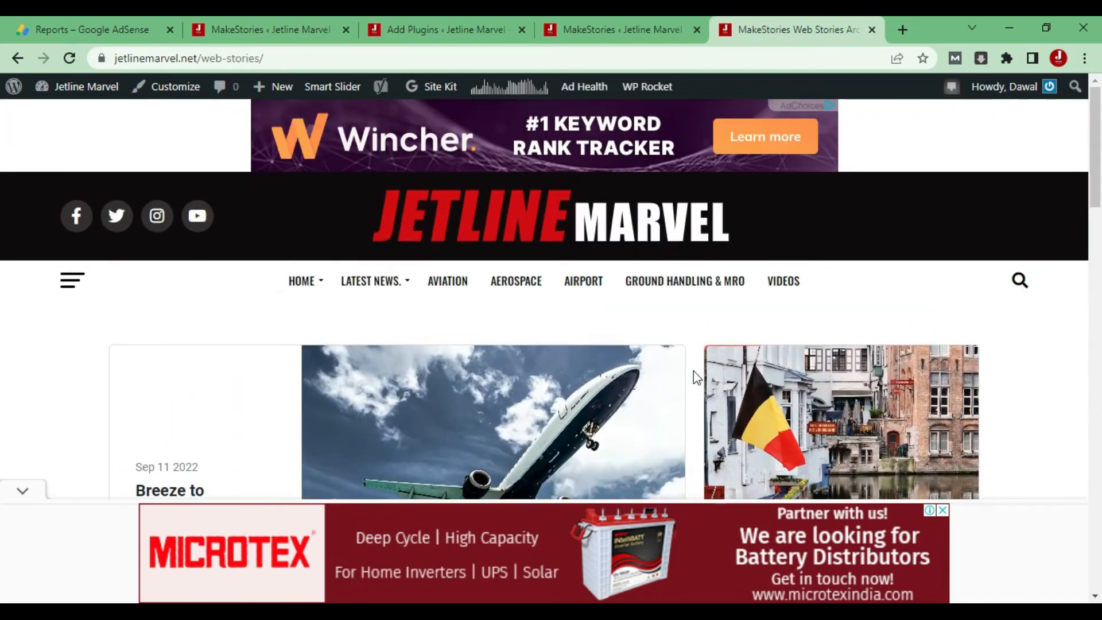
scroll(693, 371, down, 5)
scroll(693, 371, up, 2)
Return to the story editor and browse the public story templates
click(614, 17)
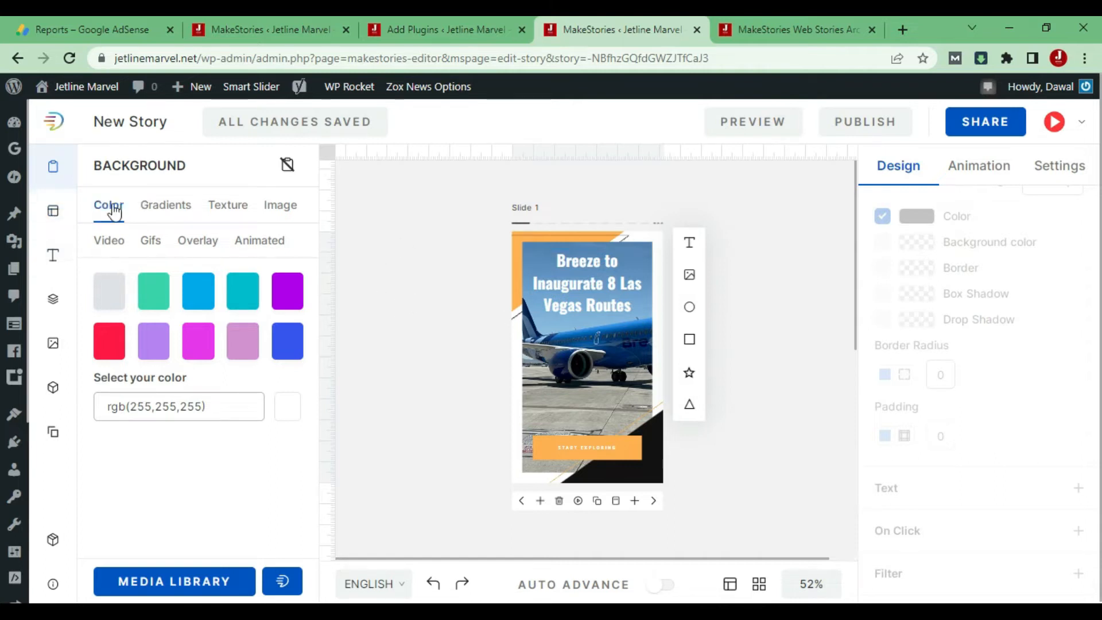
click(57, 217)
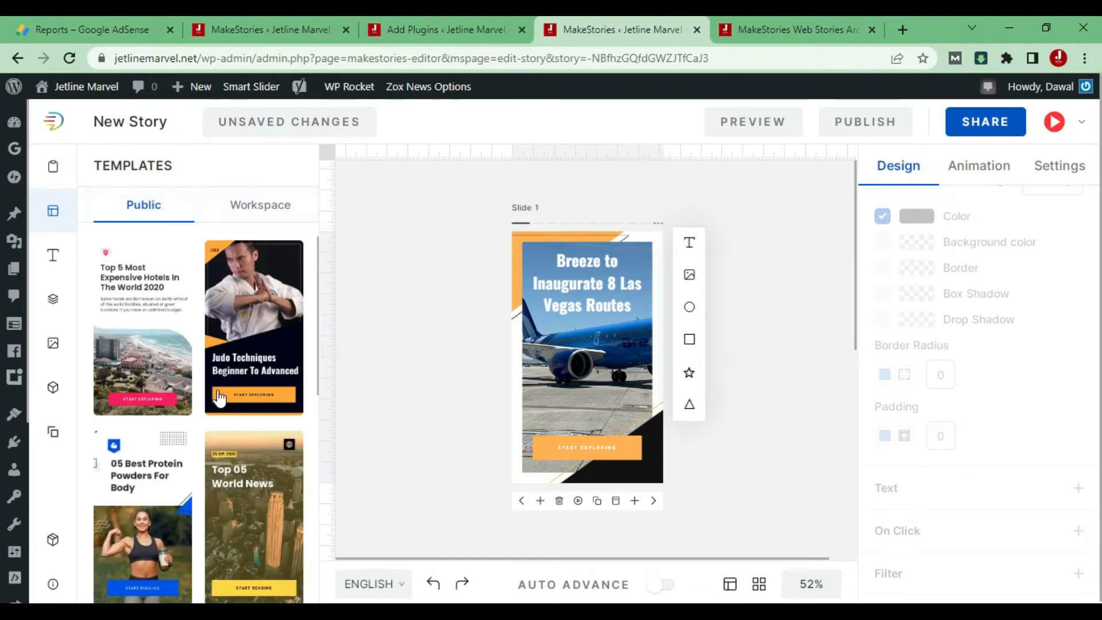
scroll(224, 390, down, 3)
scroll(202, 548, up, 1)
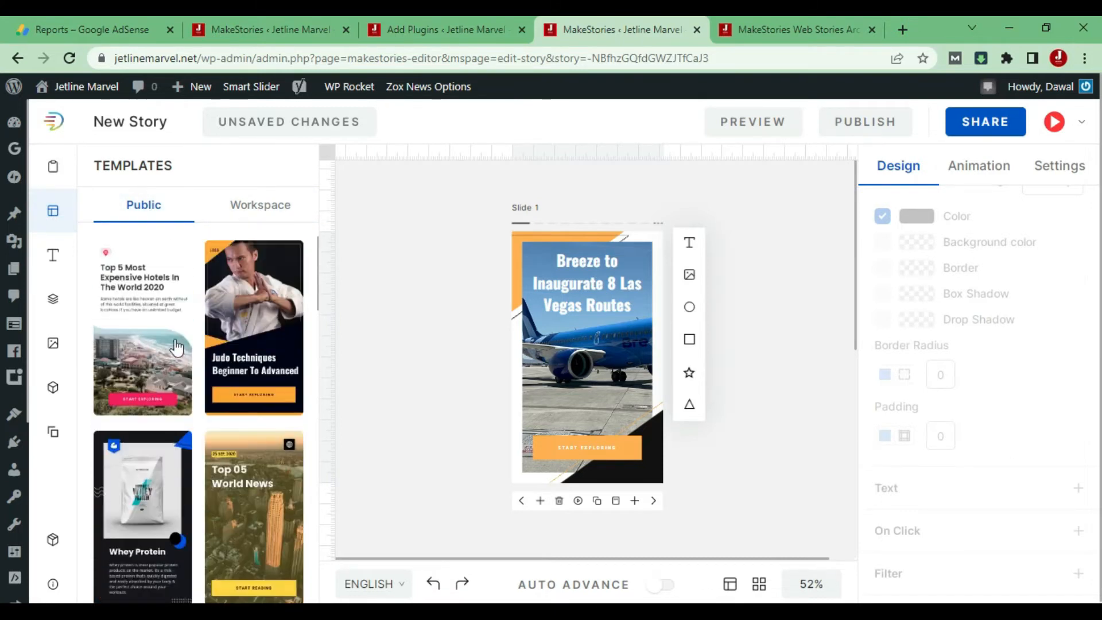
scroll(236, 490, down, 3)
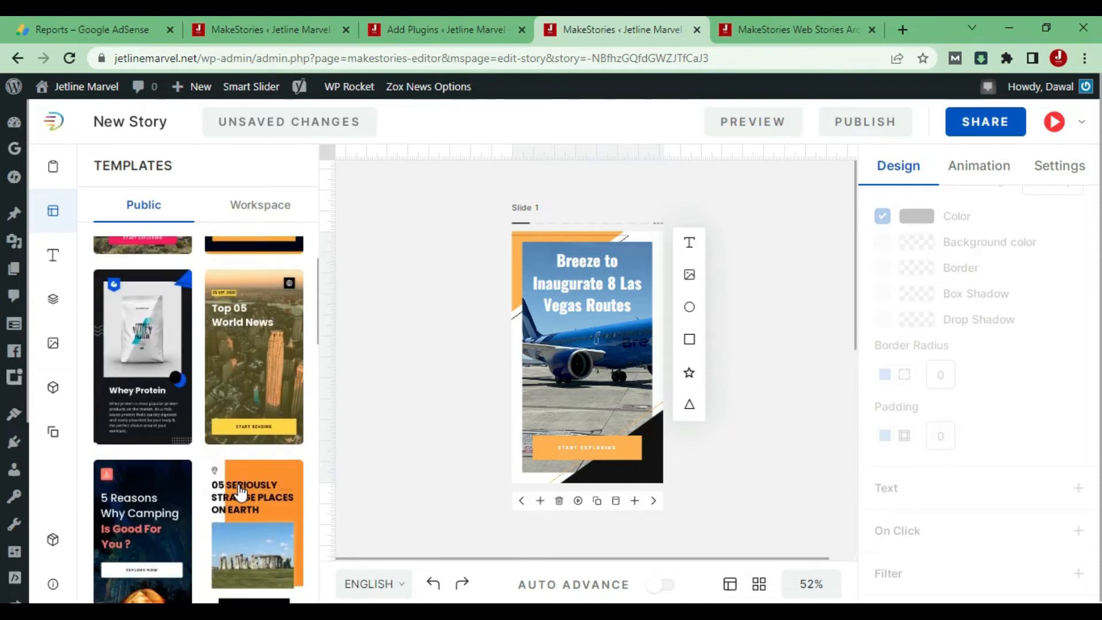
Open the "05 Seriously Strange Places on Earth" template set and look through its slides
click(245, 519)
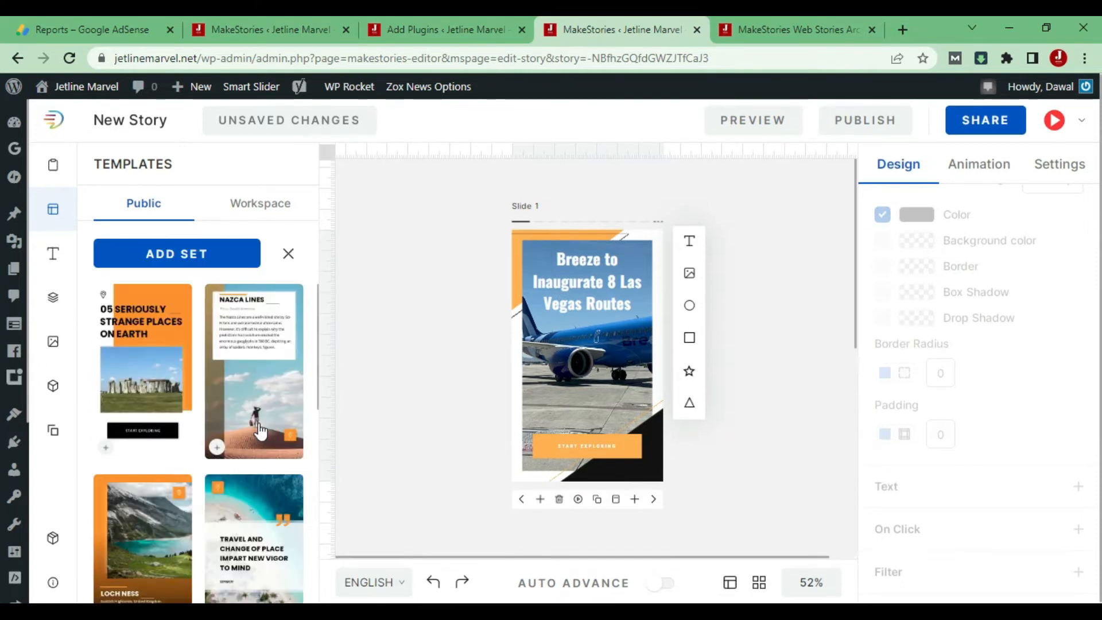
scroll(155, 384, down, 1)
scroll(198, 482, down, 2)
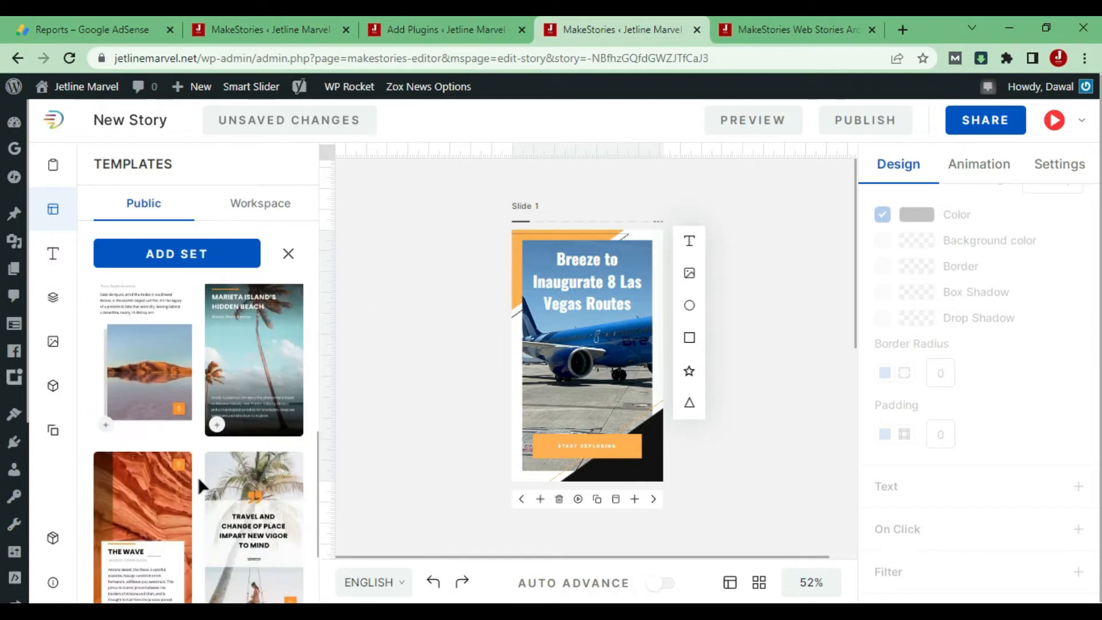
scroll(208, 539, down, 3)
scroll(213, 512, up, 6)
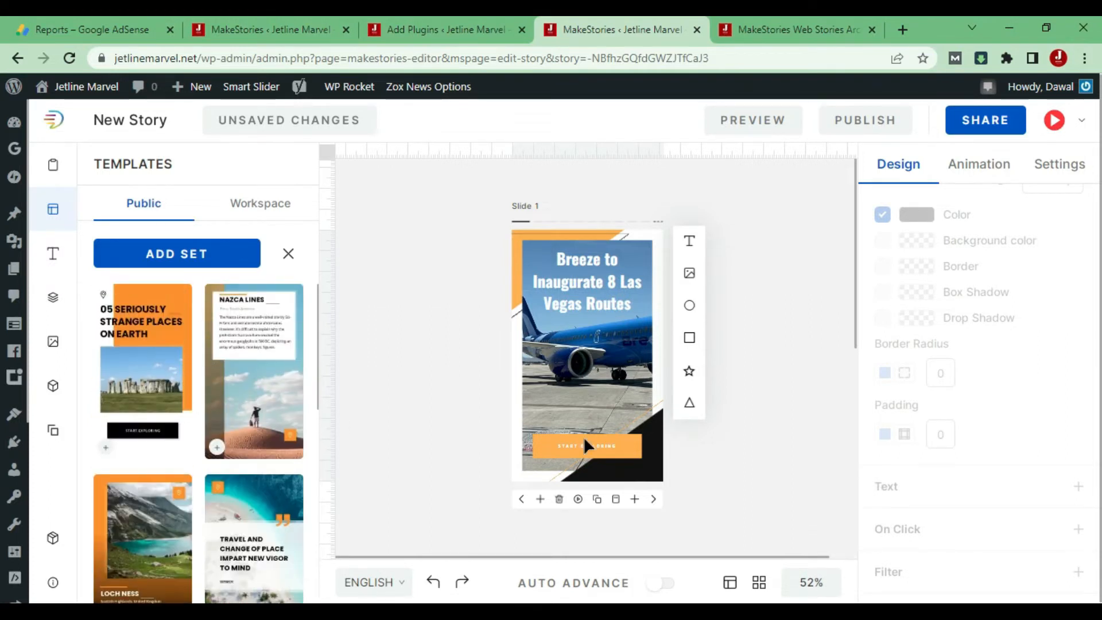
Advance through the open story's slides from slide 1 to slide 4
click(653, 498)
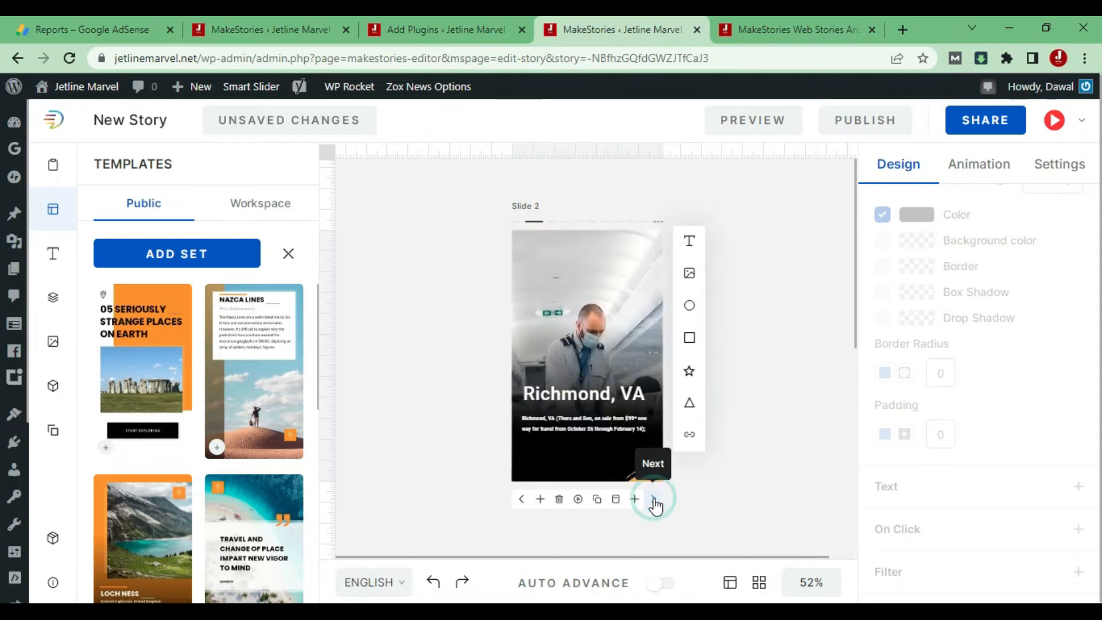
click(653, 498)
click(653, 499)
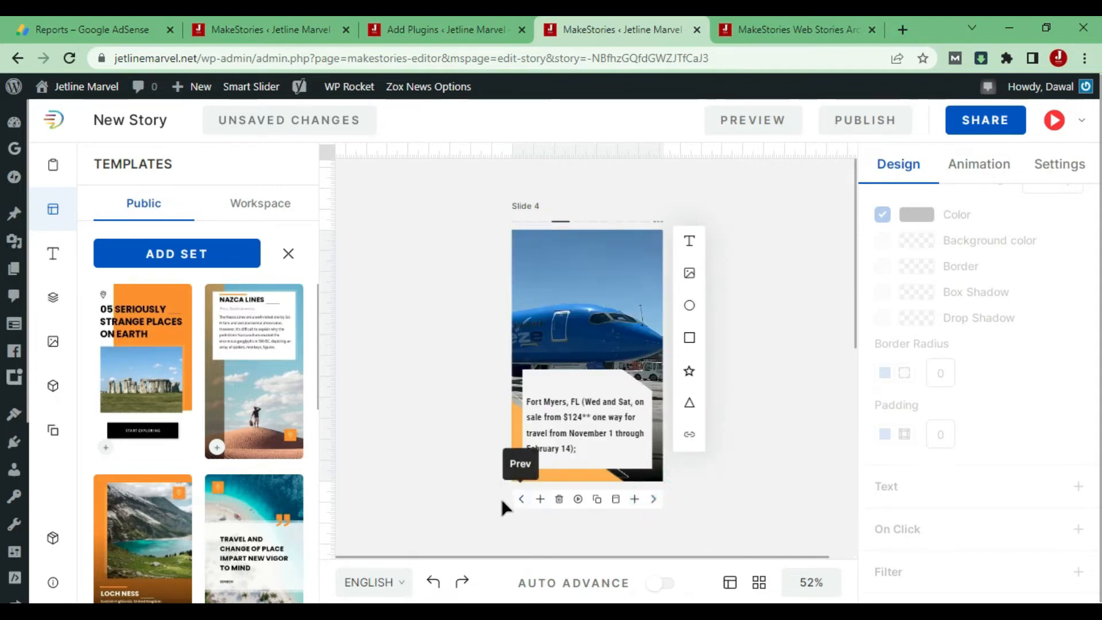
Return to slide 1 of the story and review its slides in order up to slide 5
click(521, 498)
click(521, 499)
click(521, 499)
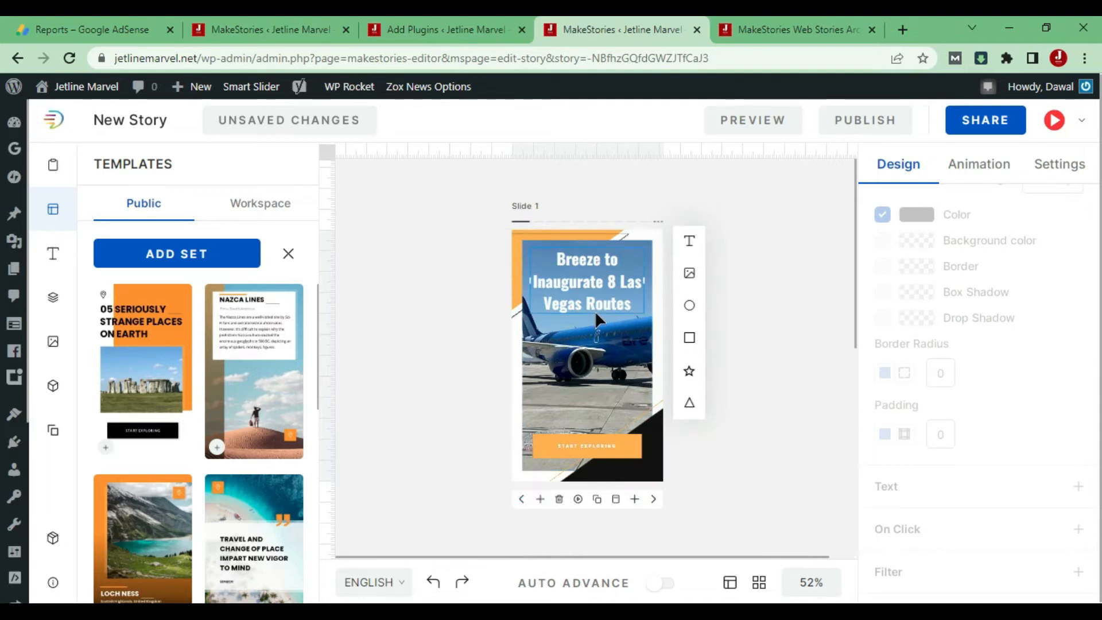
click(653, 498)
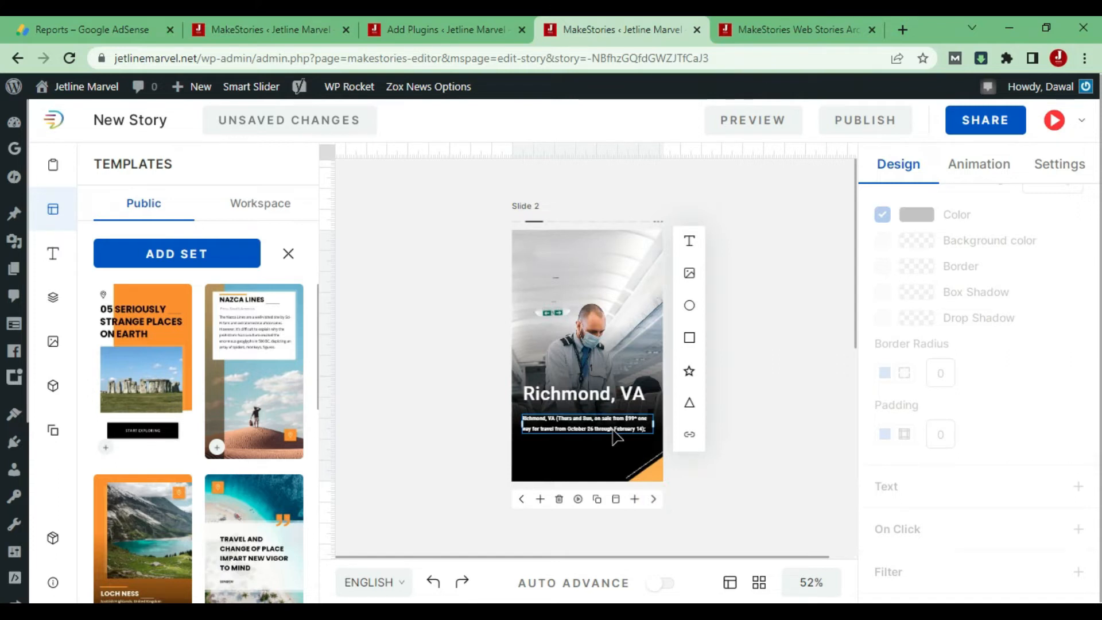
click(655, 499)
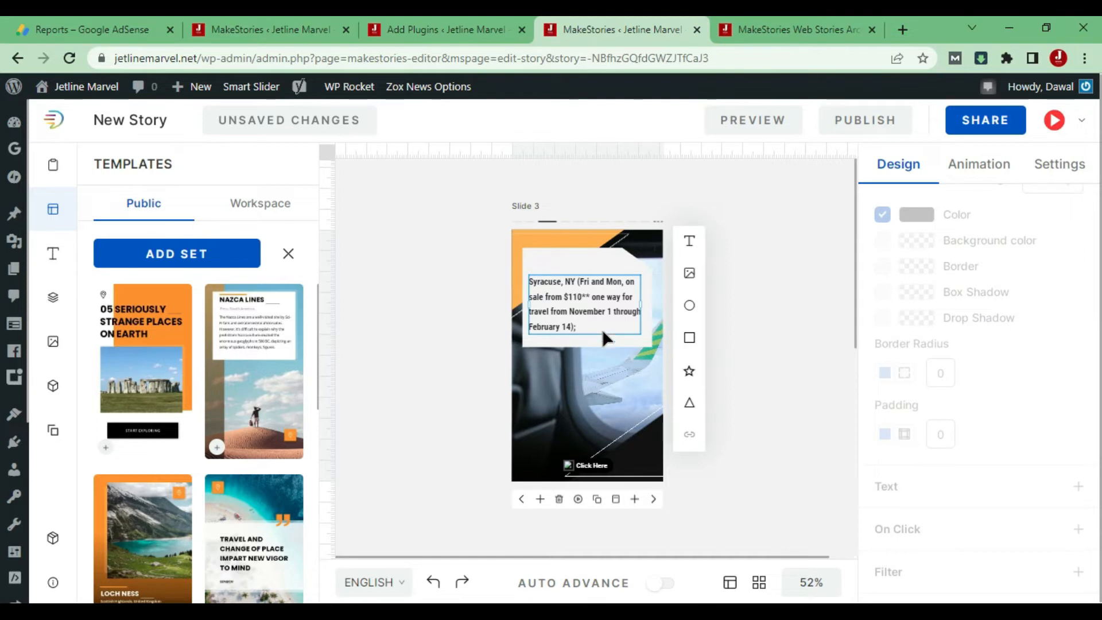
click(653, 499)
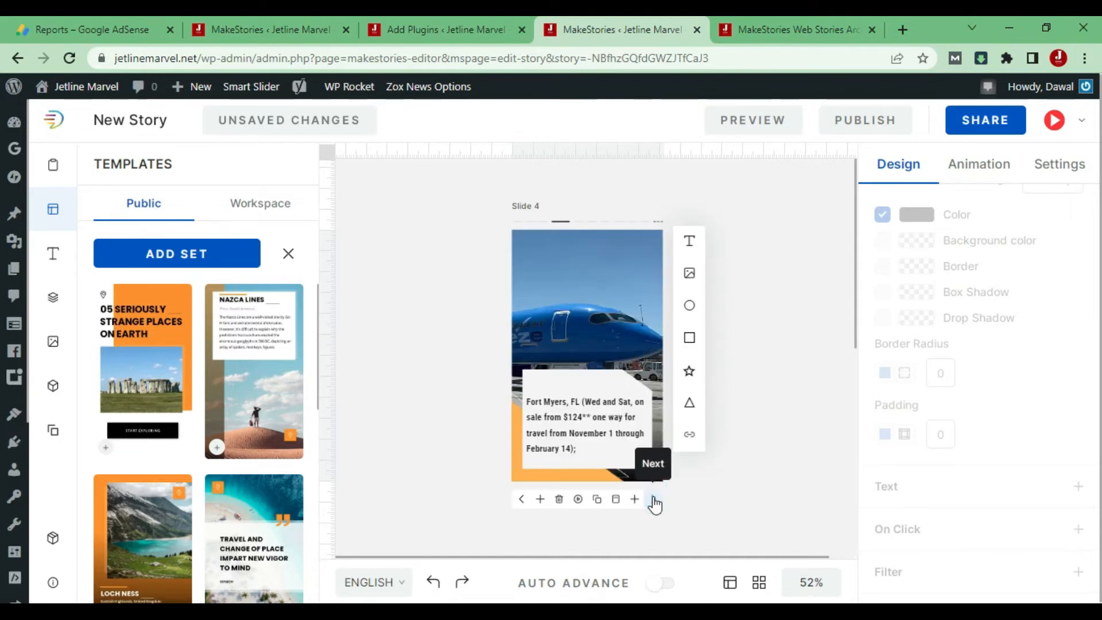
click(654, 499)
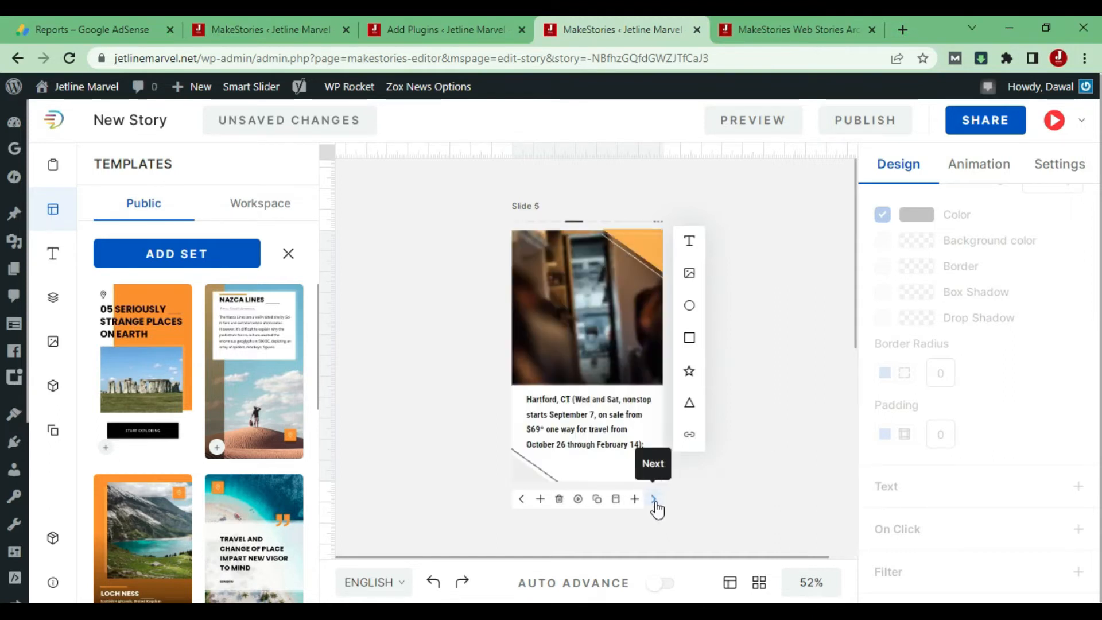
Add a "Click Here" call-to-action button to slide 5 and view its web page link setting
click(690, 437)
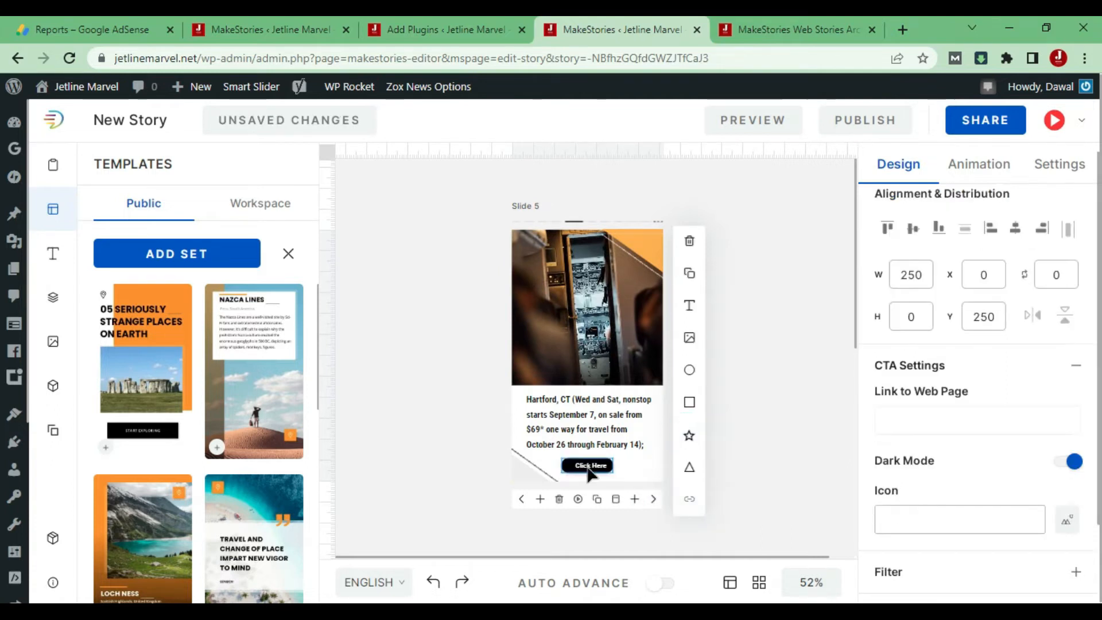
click(899, 417)
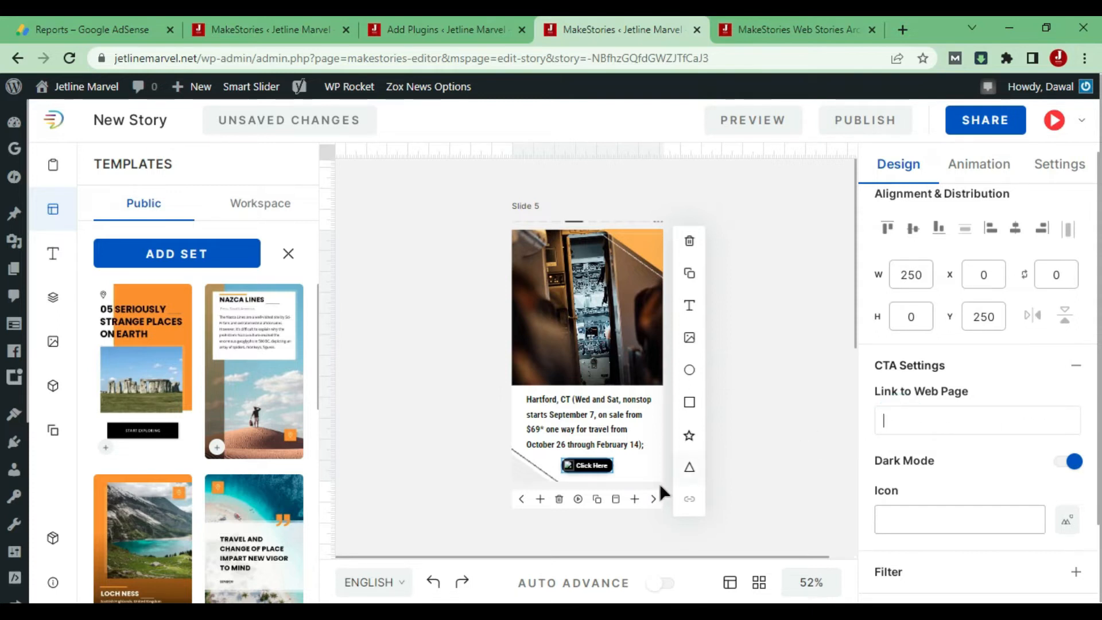
click(794, 445)
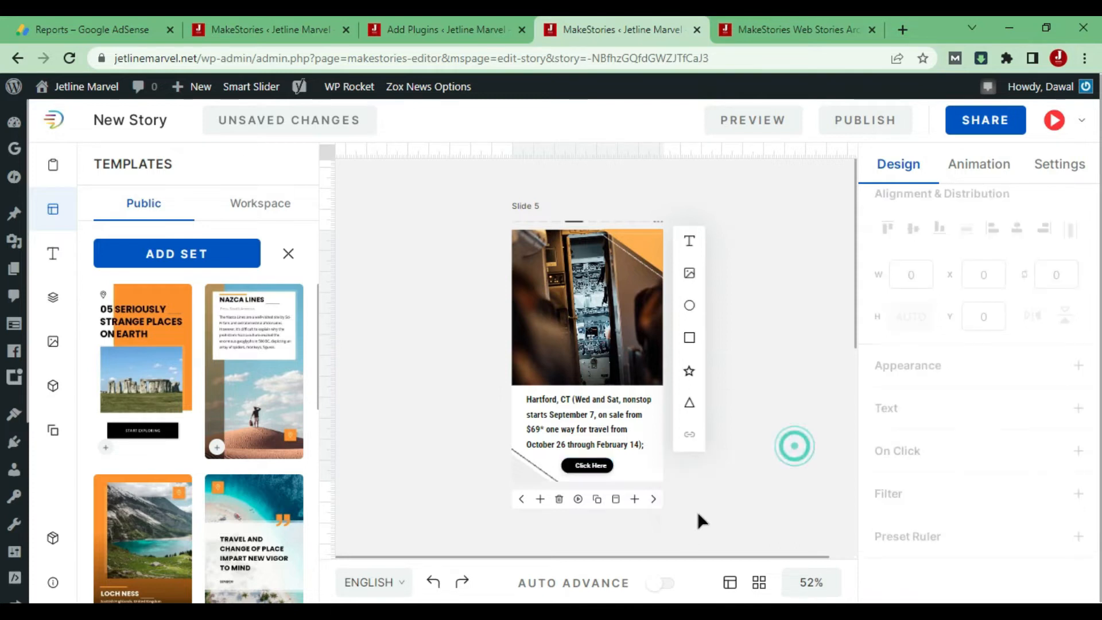
Review the story's slides from slide 5 to slide 12 and look through the remaining designs in the open template set
click(653, 499)
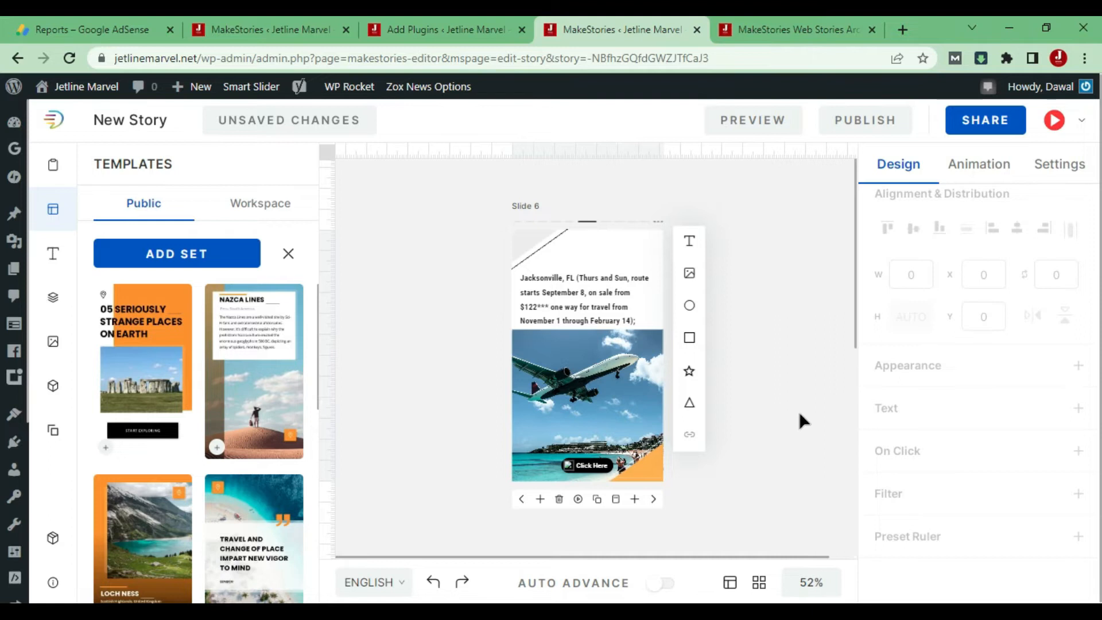
click(655, 499)
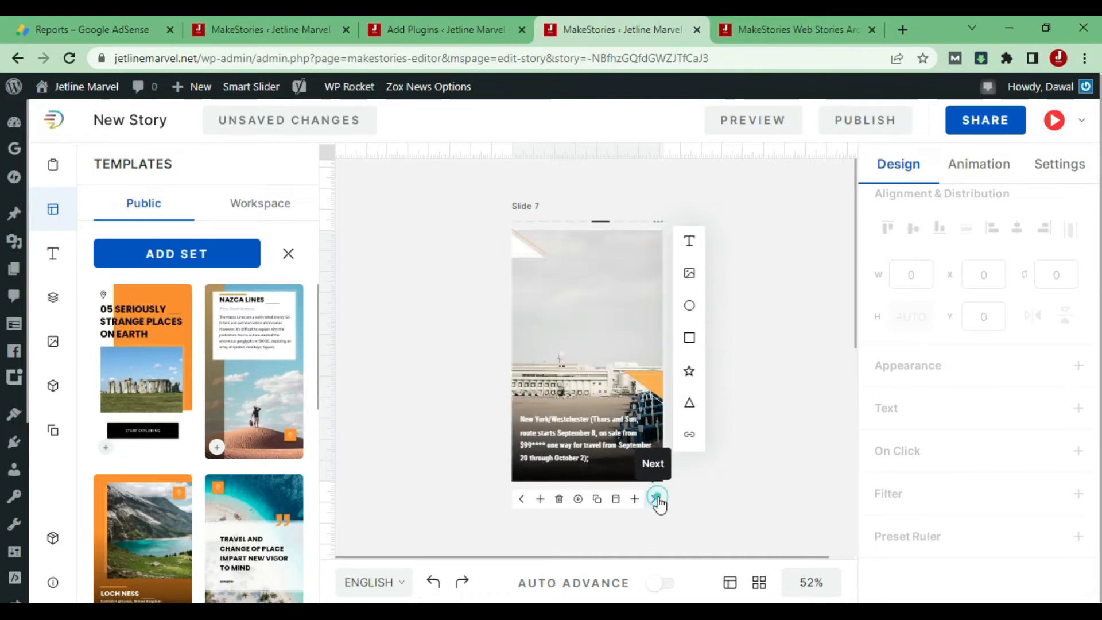
click(655, 499)
click(655, 499)
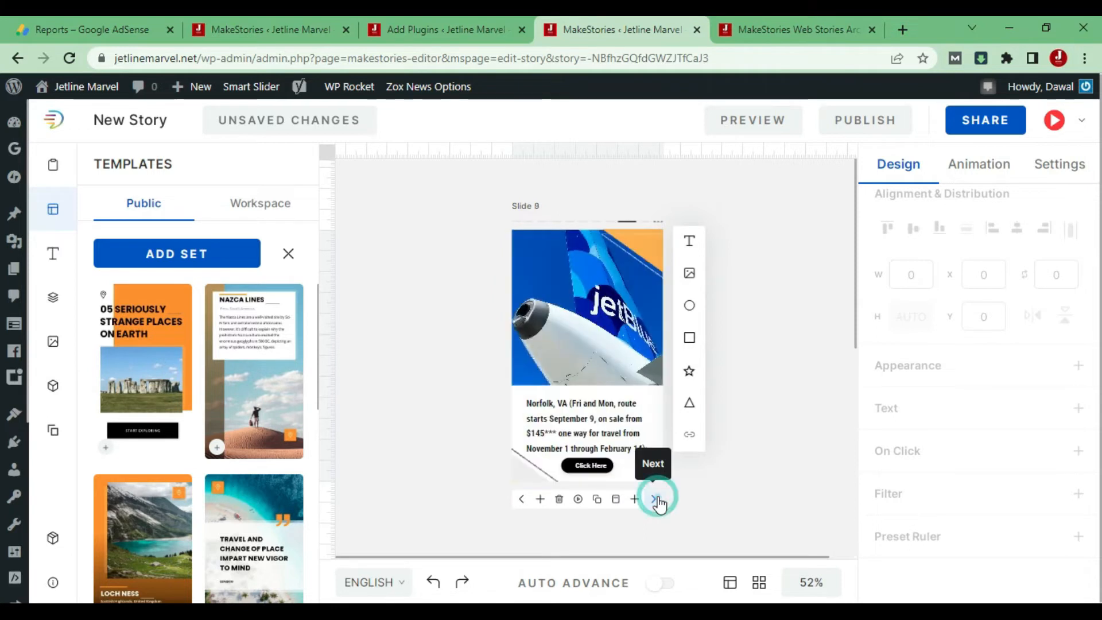
click(655, 498)
click(654, 499)
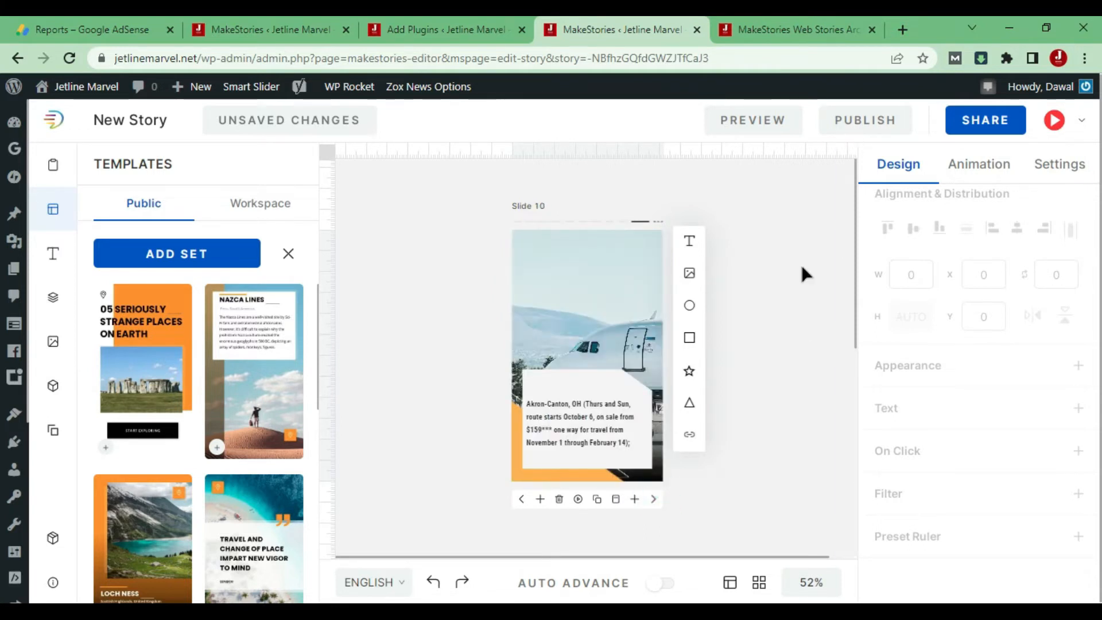
click(655, 499)
click(655, 499)
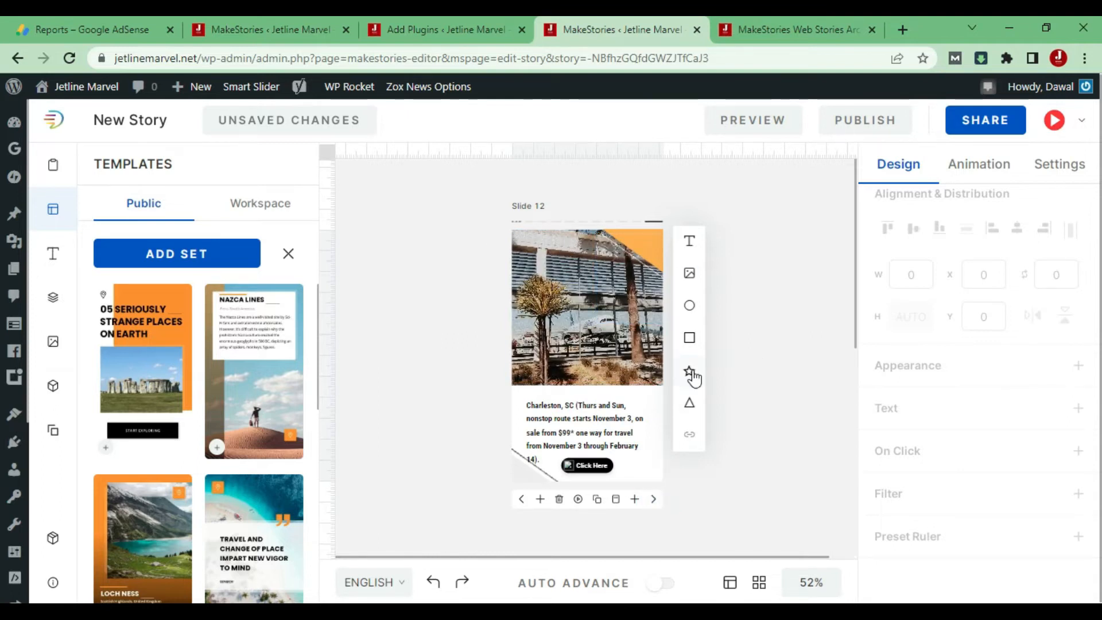
scroll(243, 490, down, 4)
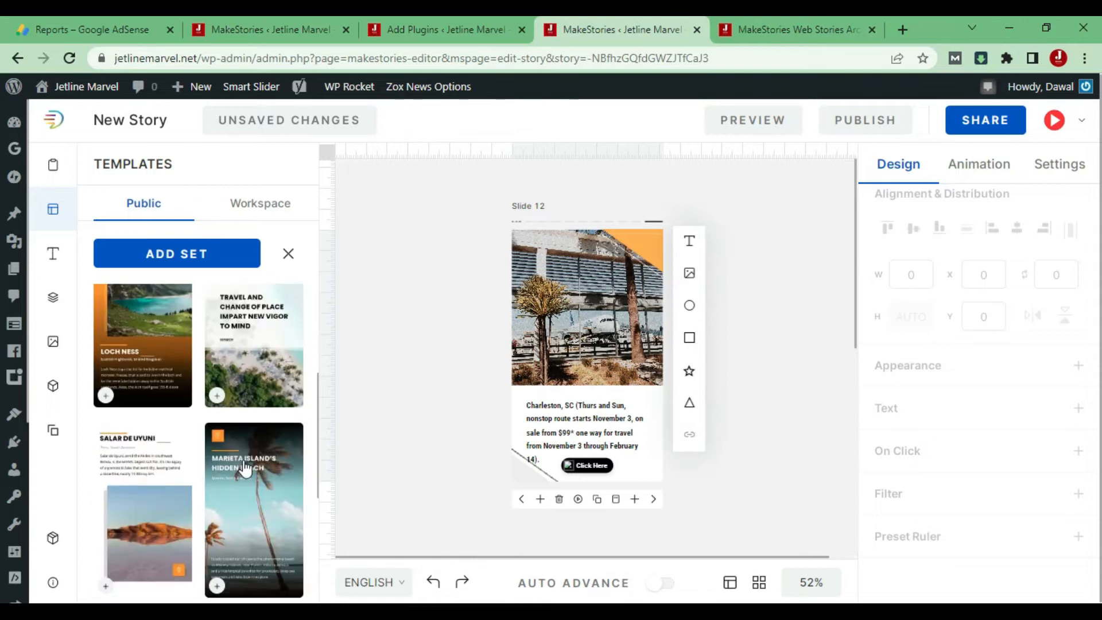
scroll(244, 522, down, 3)
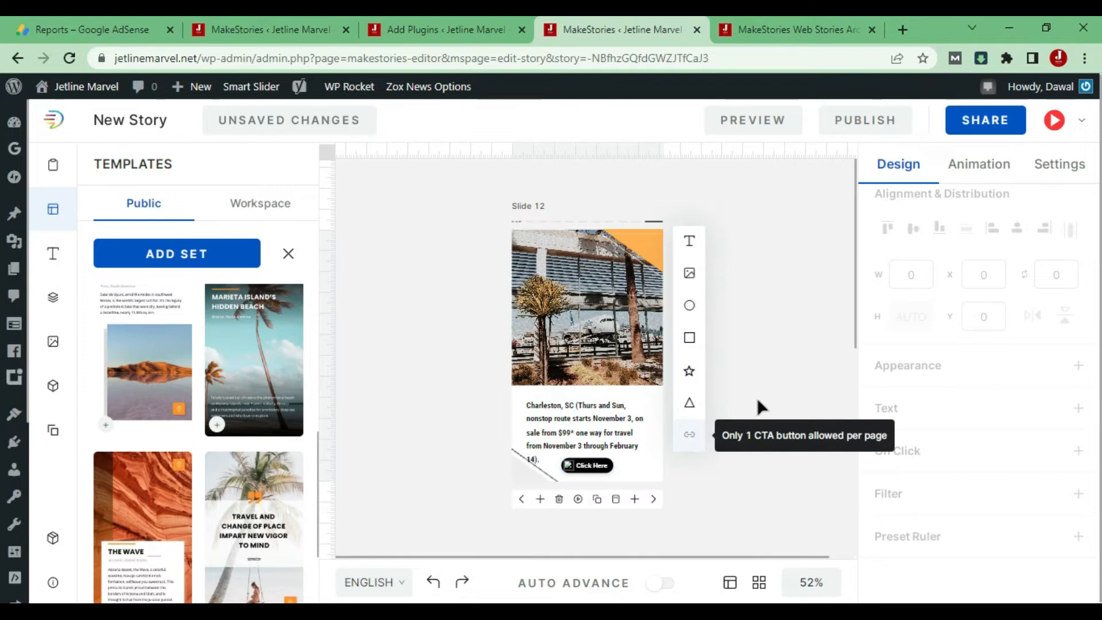
click(784, 360)
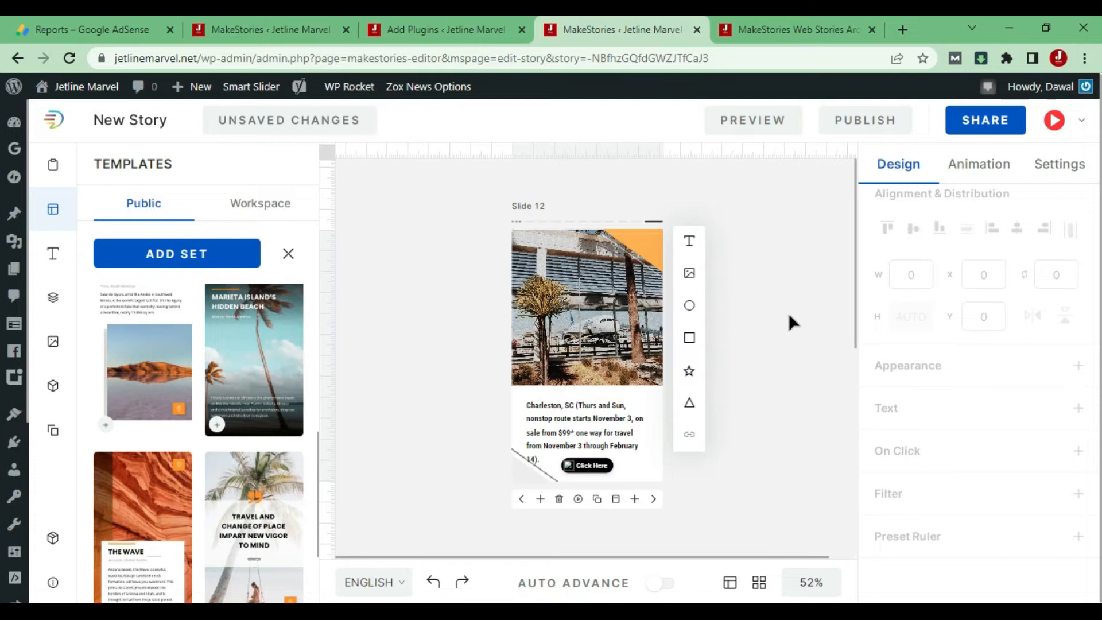
click(866, 121)
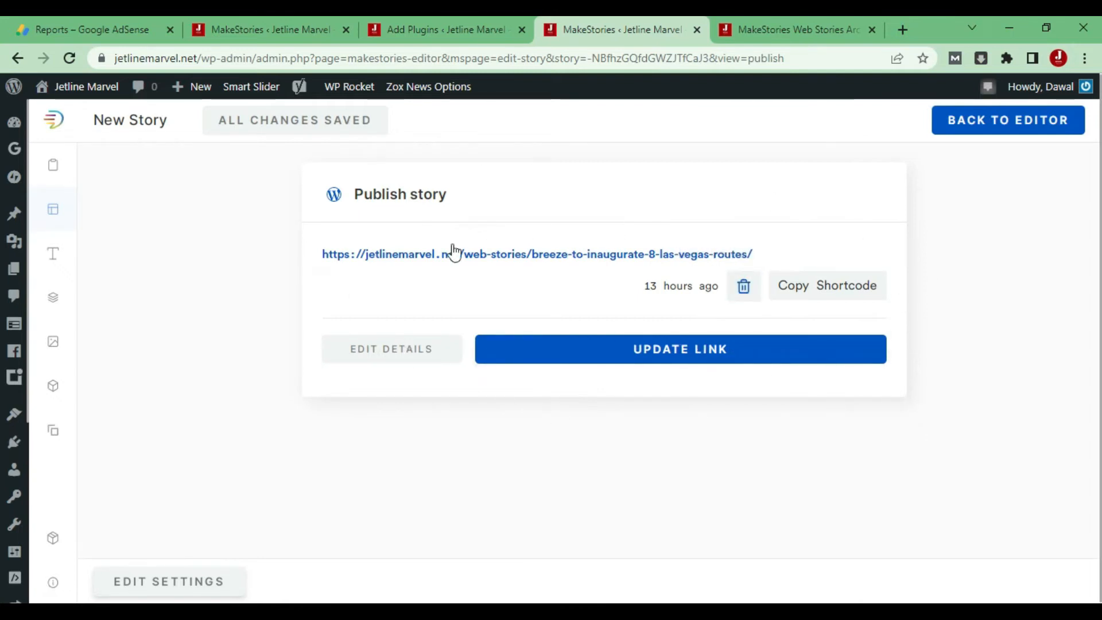
click(394, 354)
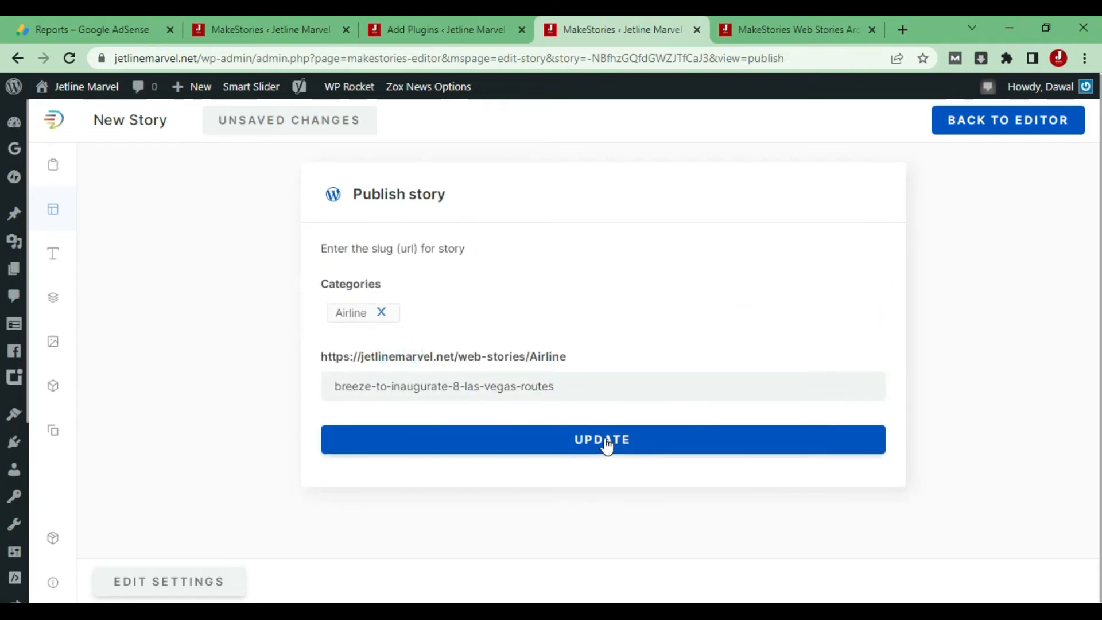
click(198, 583)
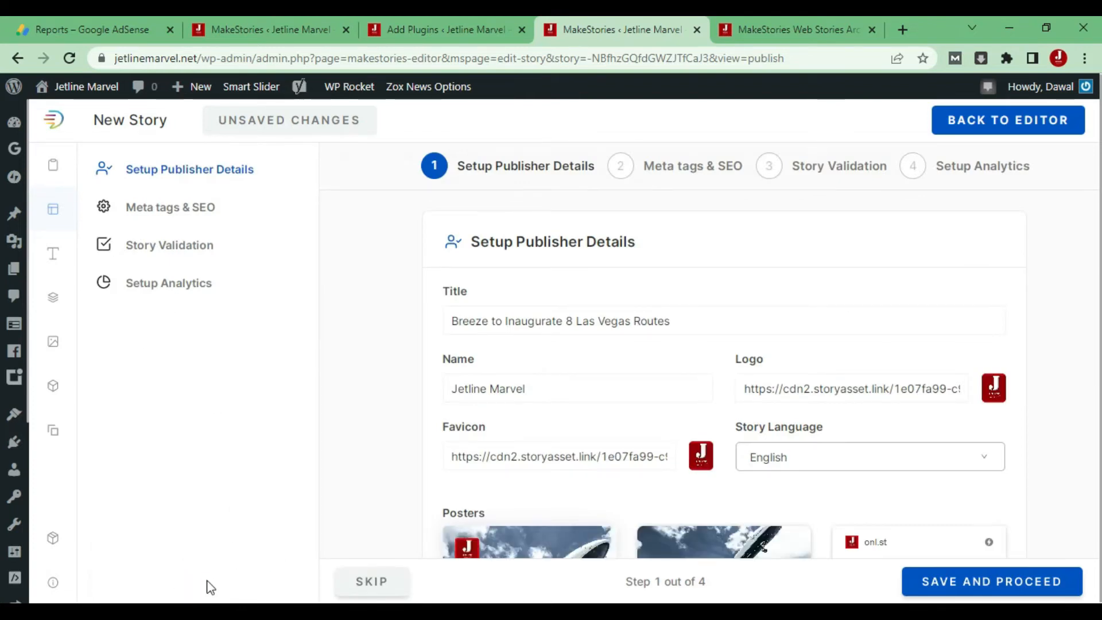
click(18, 58)
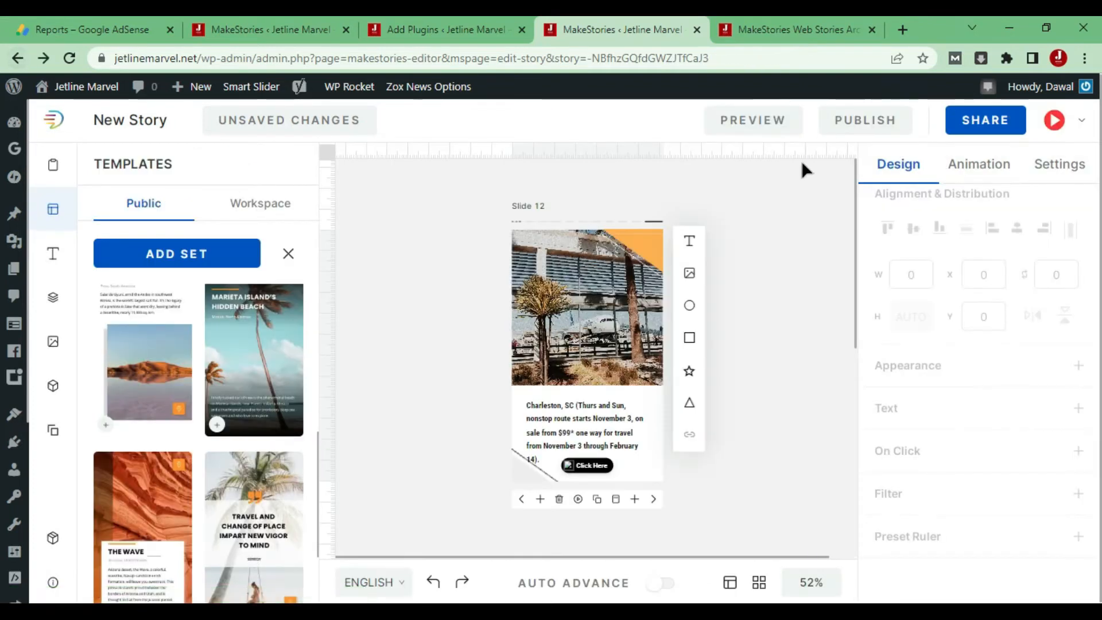
Open the story's publishing details to check its category and slug, and review the publisher details and poster images in its settings
click(863, 122)
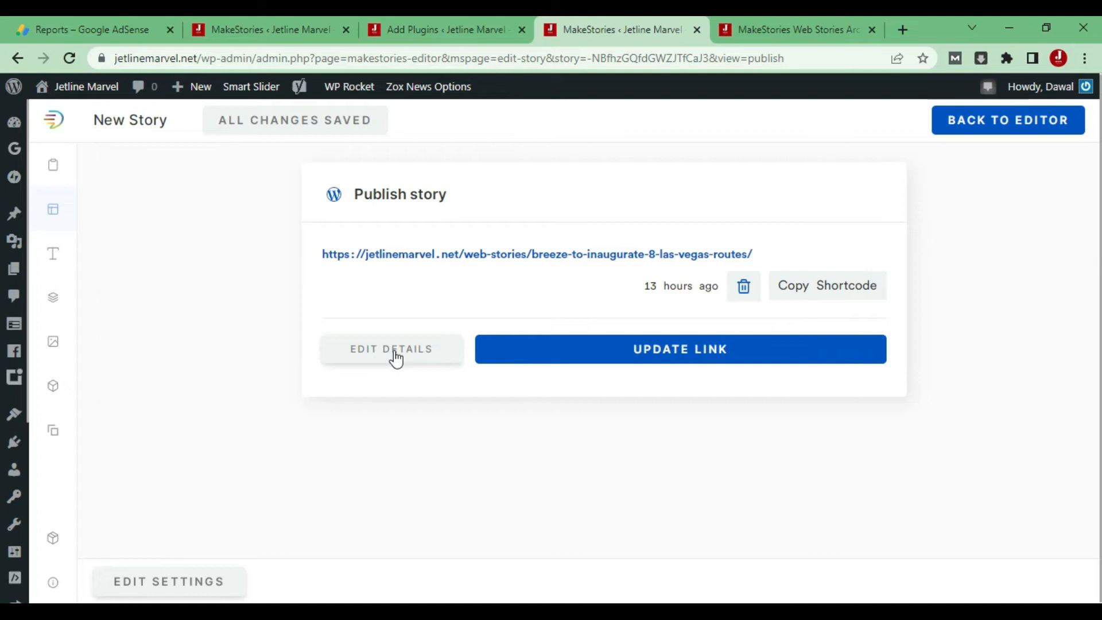
click(396, 356)
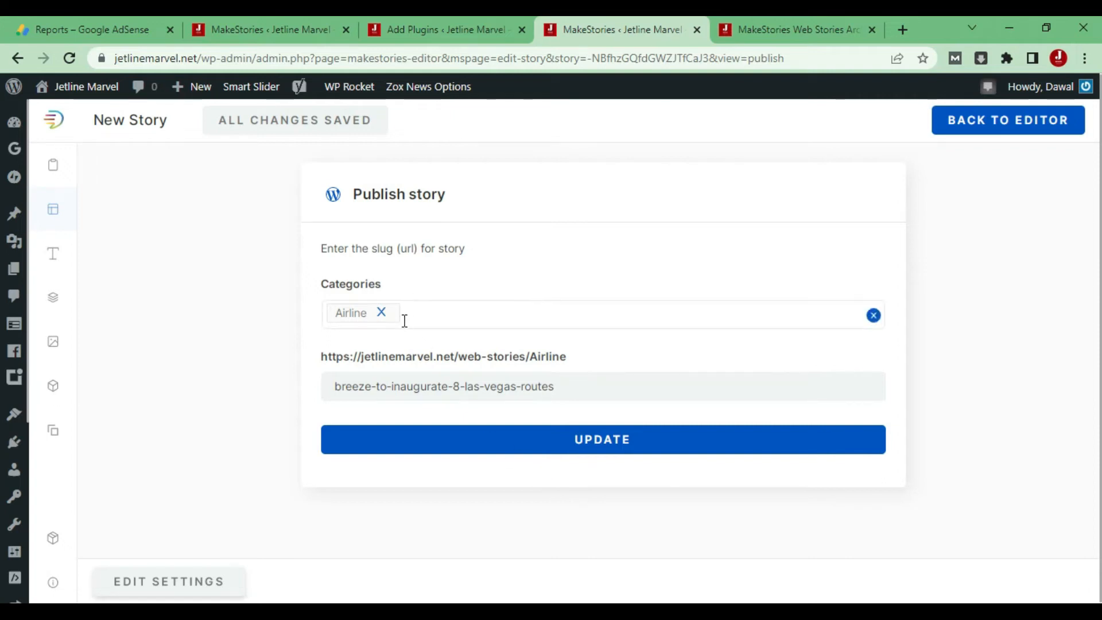
click(171, 582)
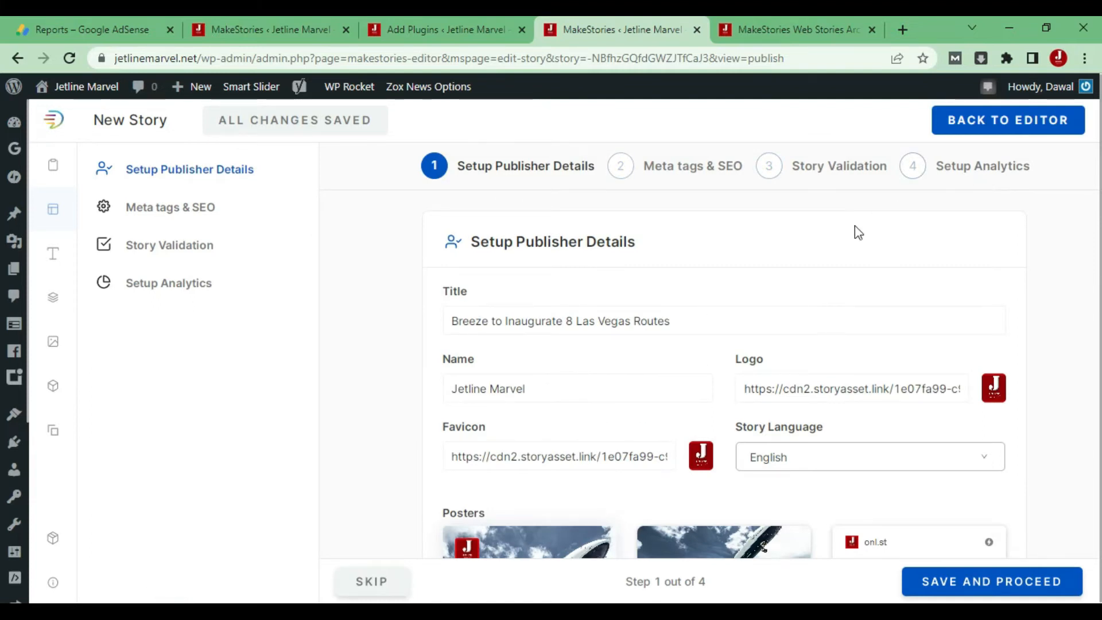
scroll(715, 404, down, 5)
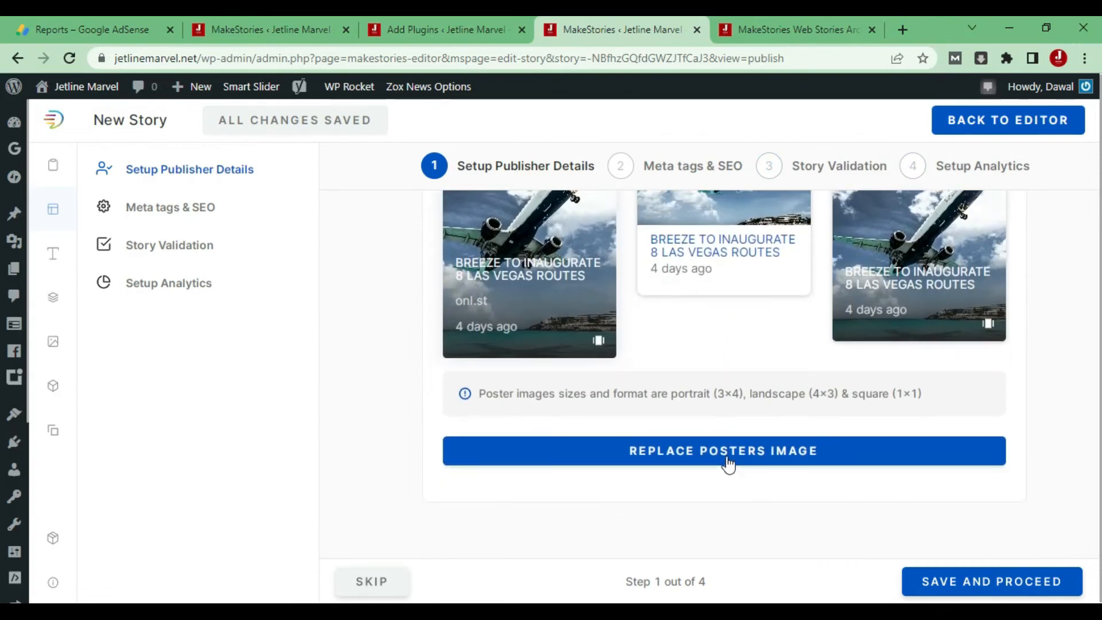
scroll(719, 423, up, 5)
Examine the story's Meta tags & SEO settings, including keywords, short description, social media image, author, publisher and dates
click(679, 168)
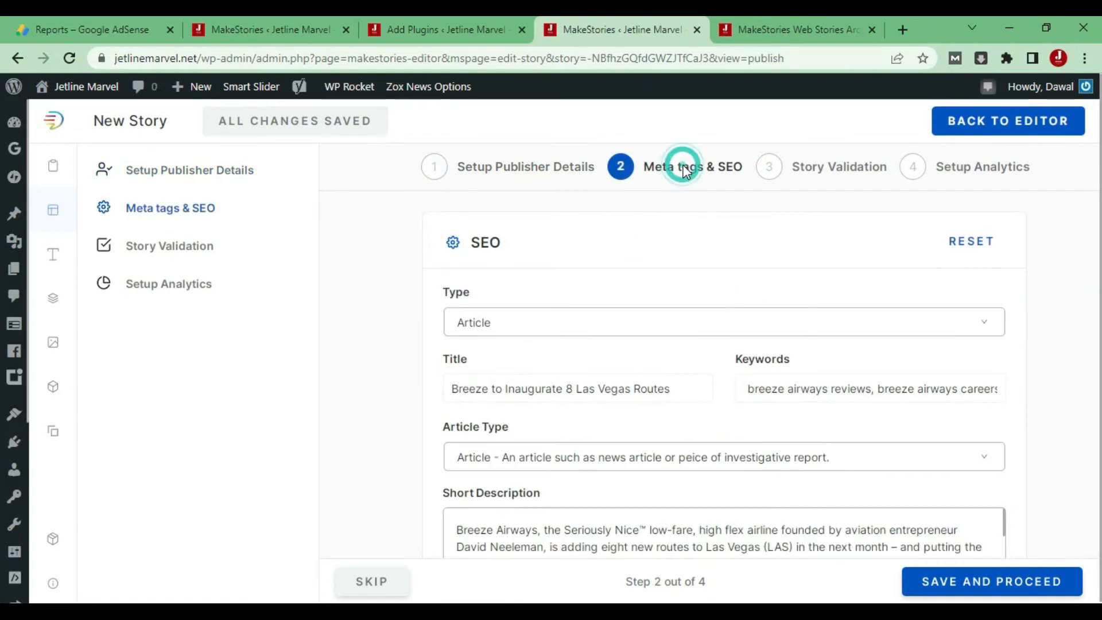
click(807, 389)
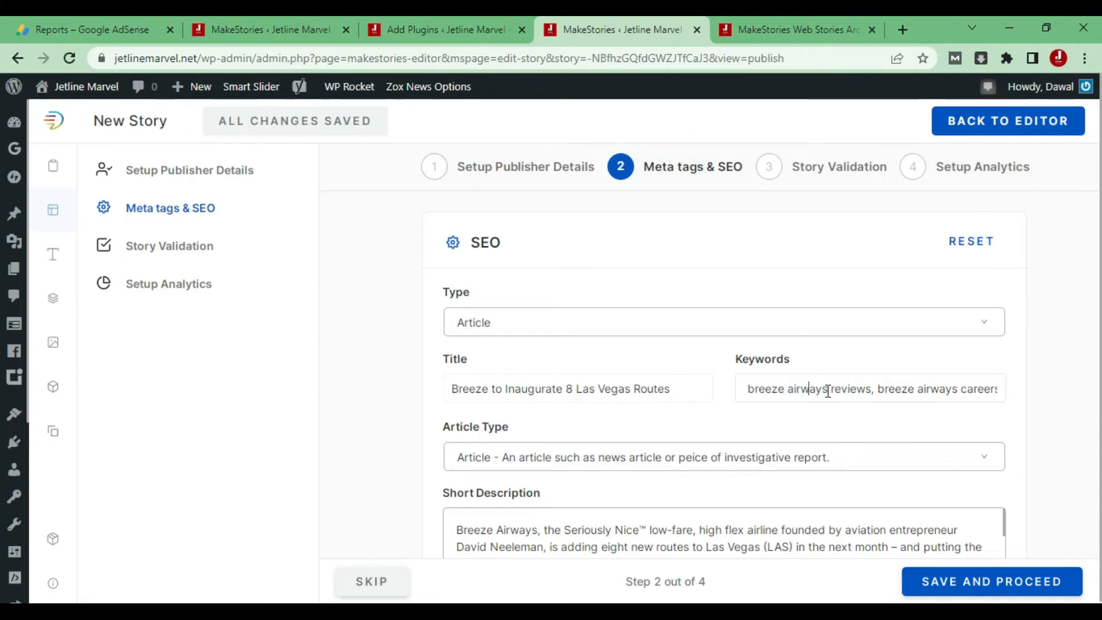
scroll(1049, 399, down, 4)
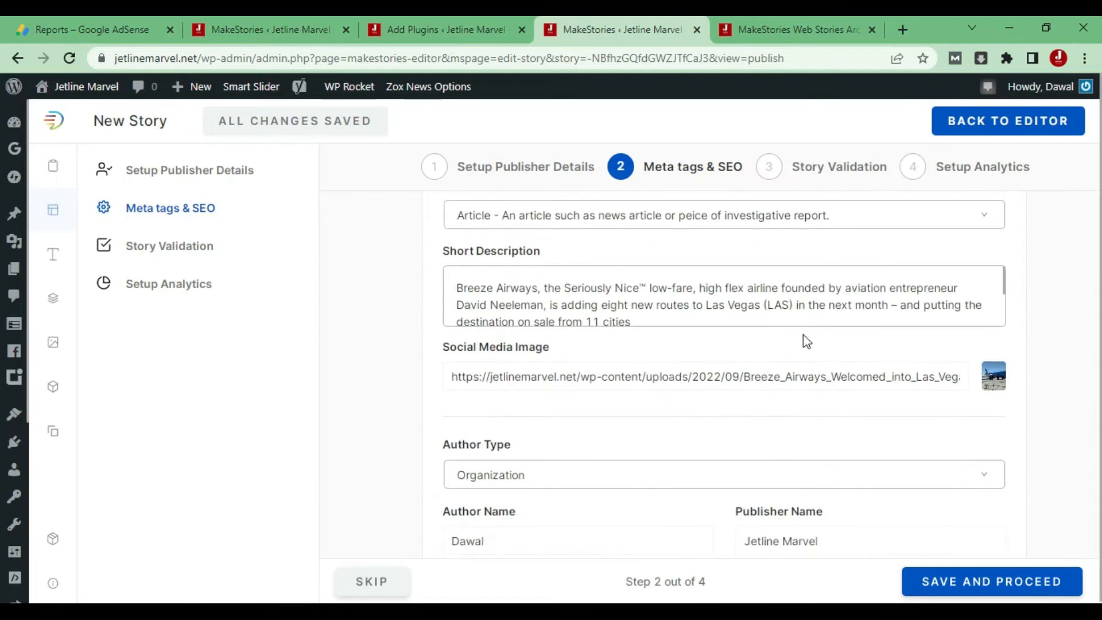
scroll(737, 293, down, 3)
scroll(740, 311, up, 3)
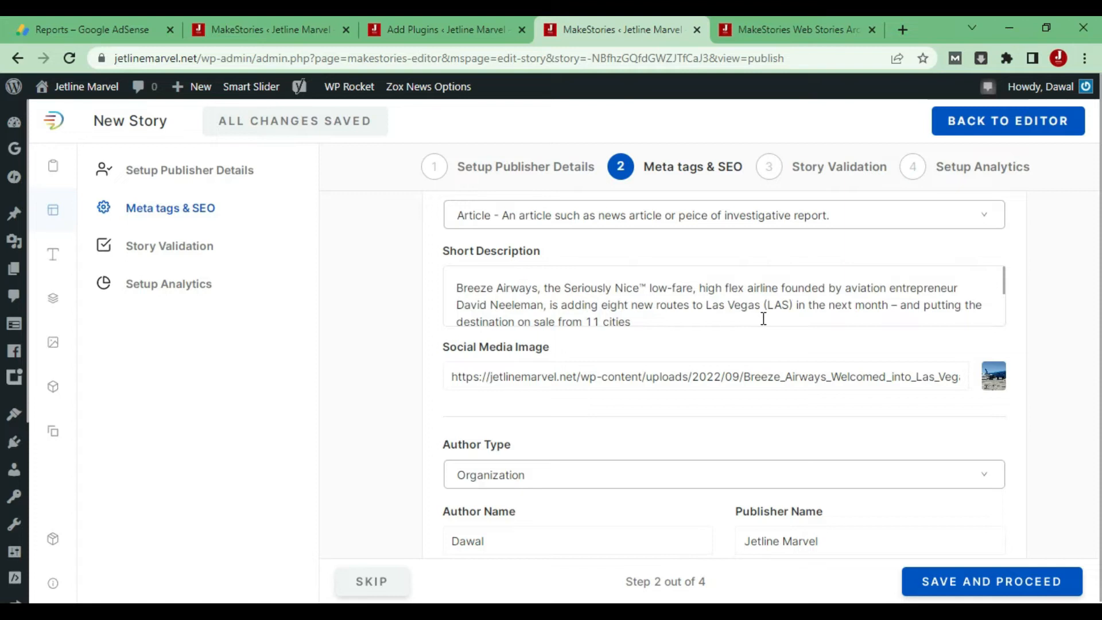
scroll(1074, 433, up, 4)
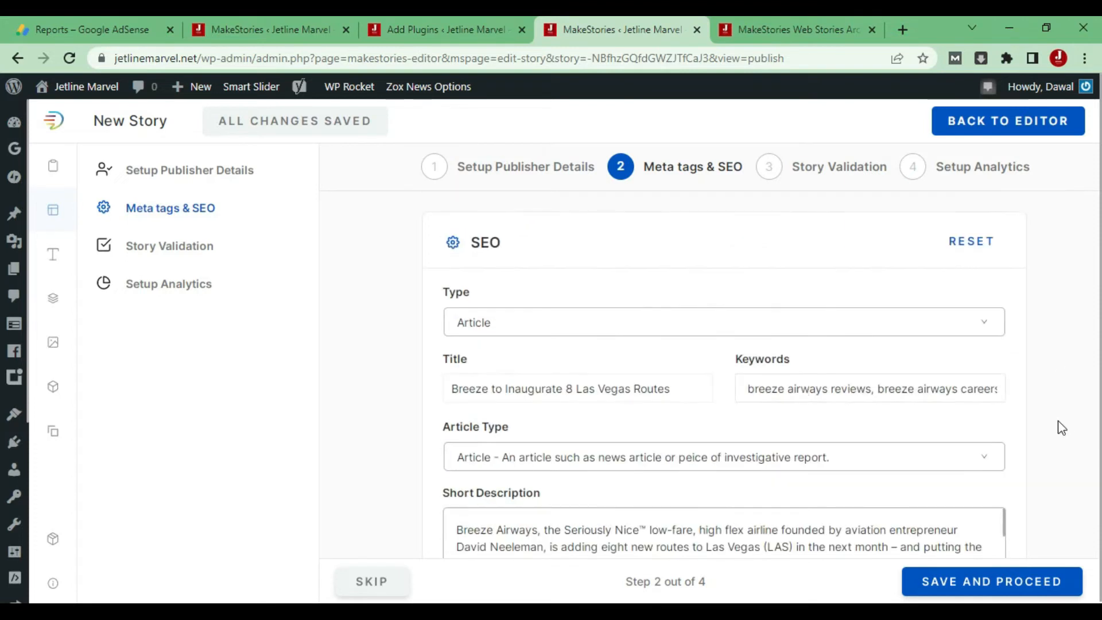
scroll(1061, 428, down, 10)
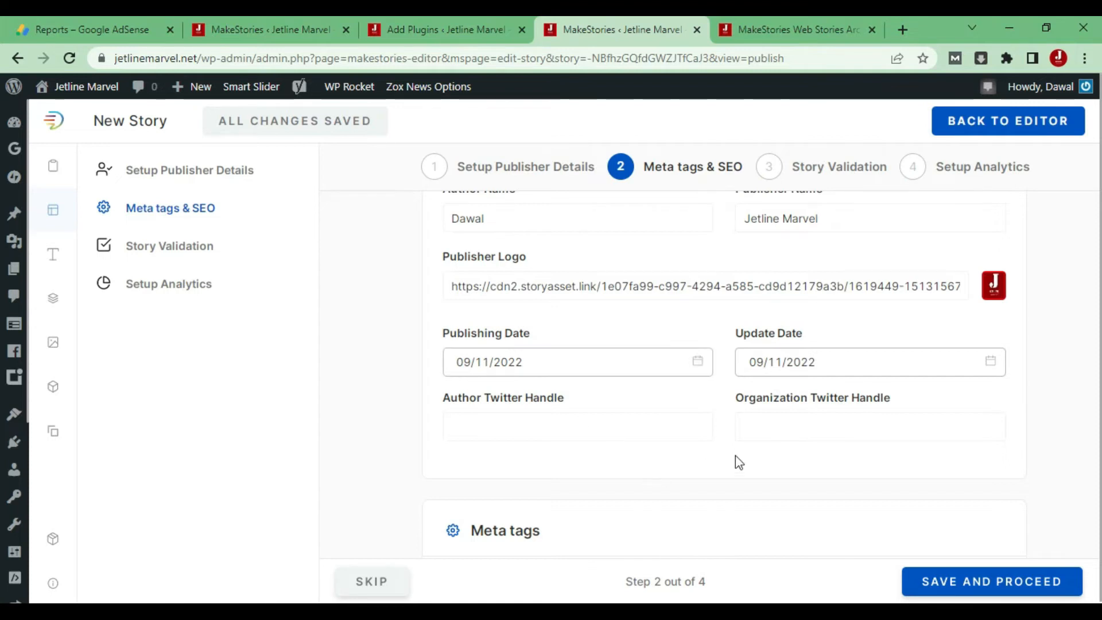
scroll(735, 455, up, 6)
Check the Story Validation results and the Setup Analytics fields, and leave the publishing settings for the editor
click(772, 170)
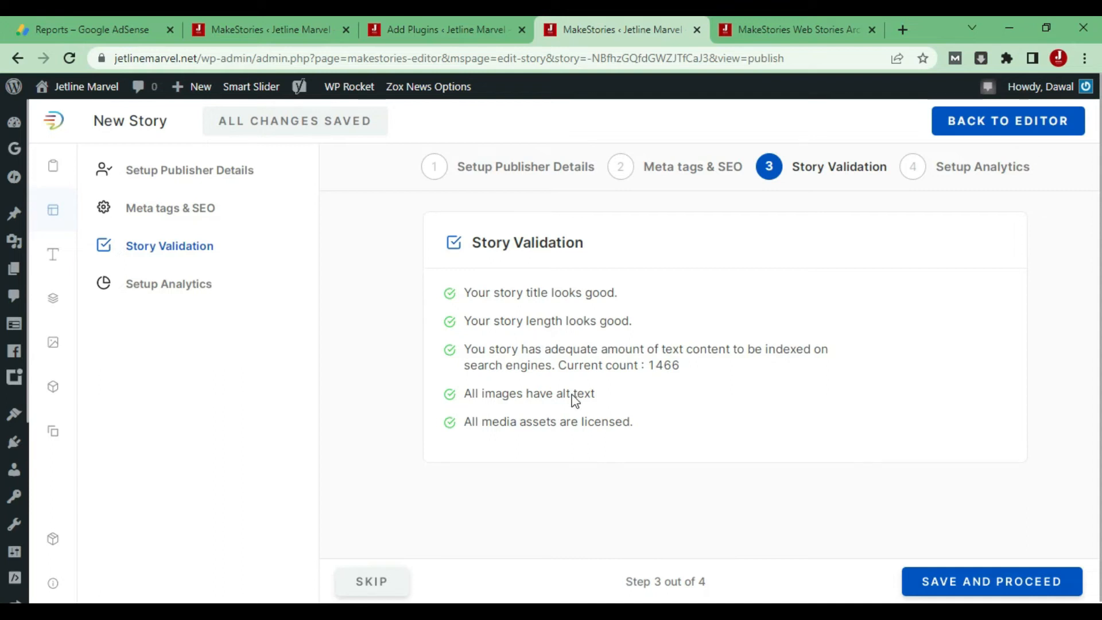
click(973, 167)
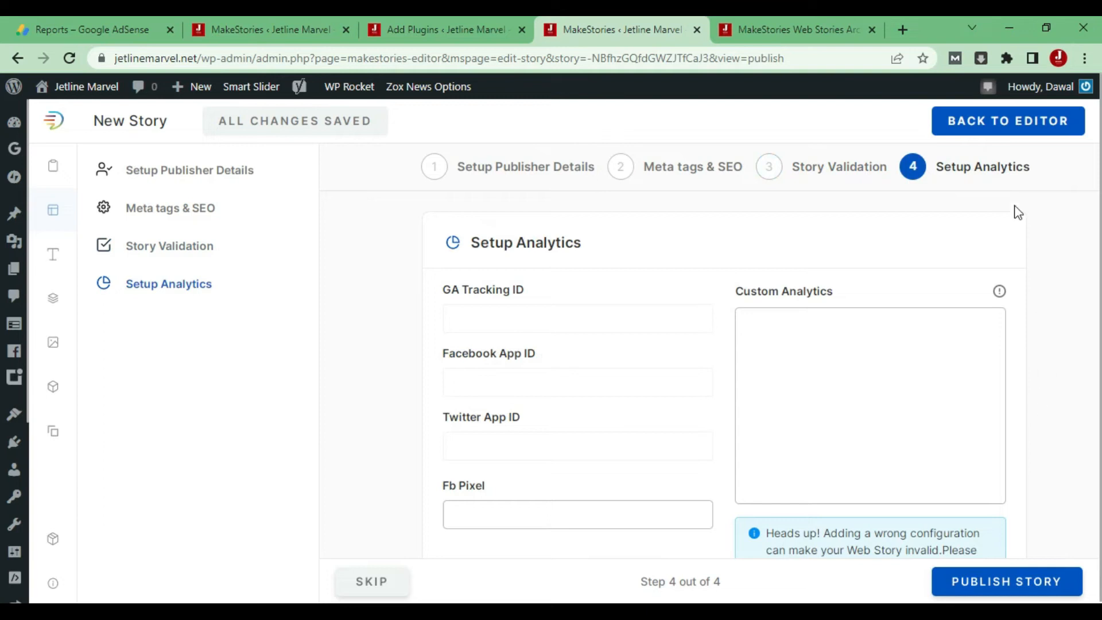
click(1008, 128)
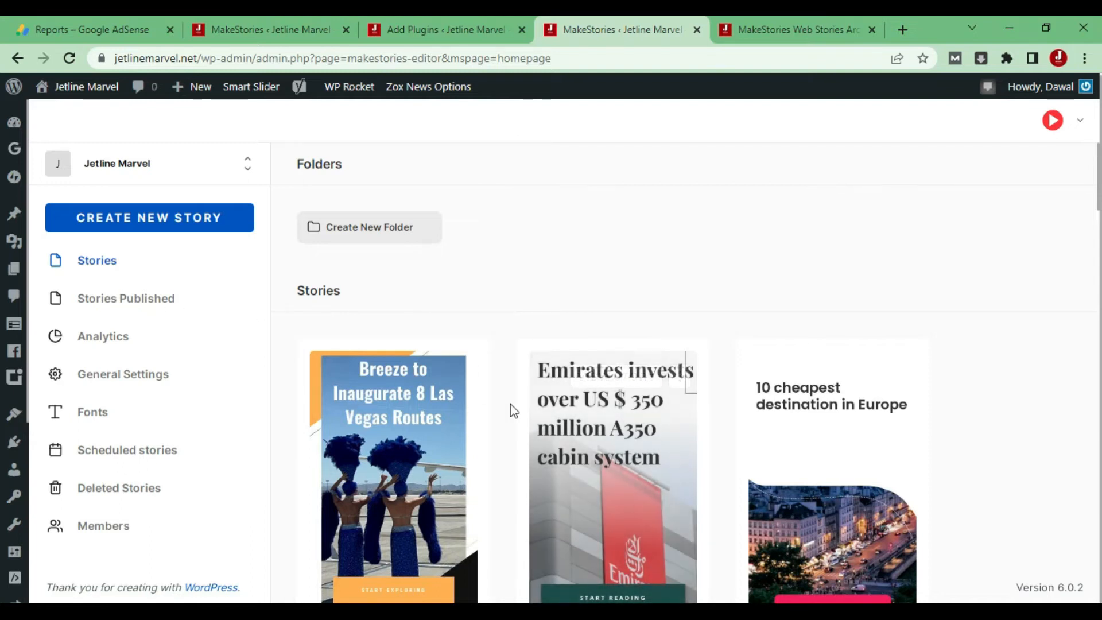
Open the MakeStories general settings and review the General SEO Settings and Branding sections, including author, language, logo, favicon and industry
scroll(513, 411, down, 1)
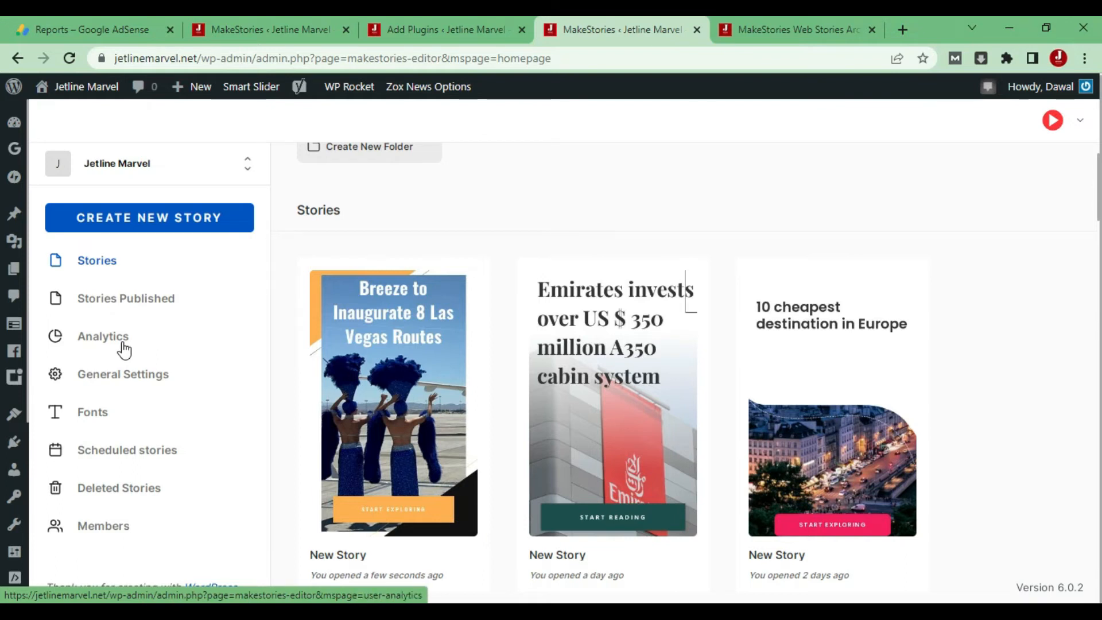
click(122, 383)
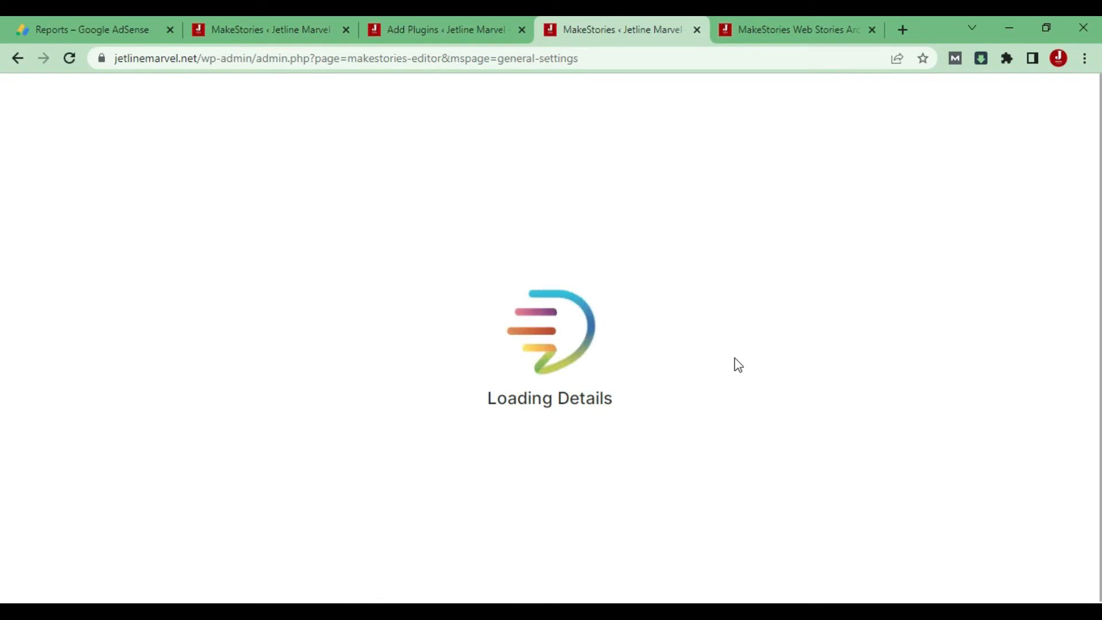
scroll(738, 365, down, 5)
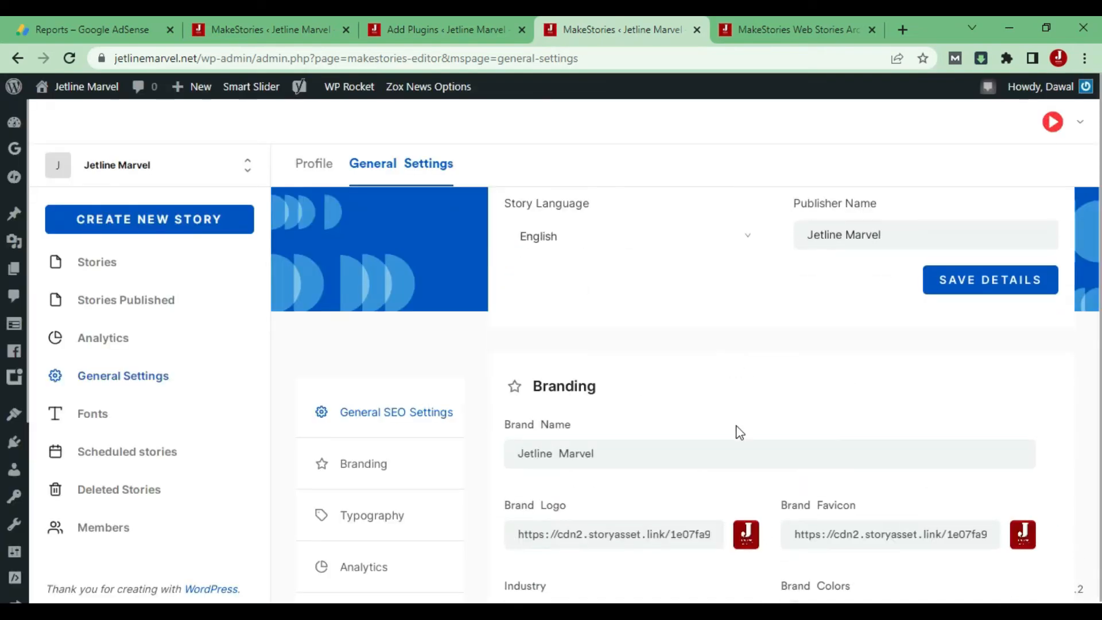
scroll(728, 443, up, 3)
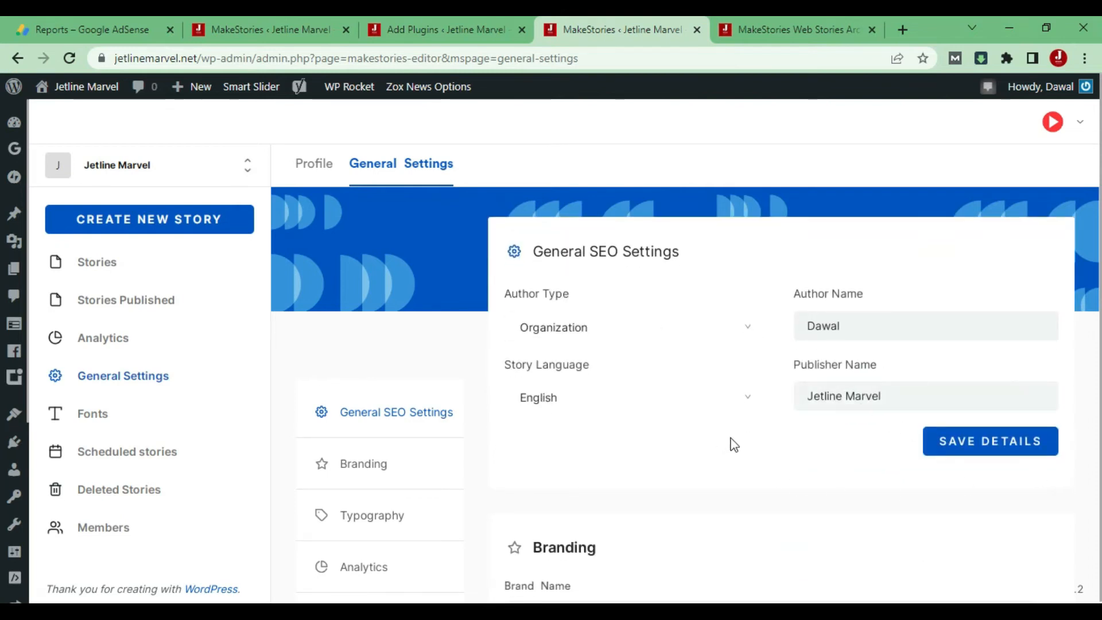
scroll(731, 442, down, 3)
scroll(742, 428, down, 3)
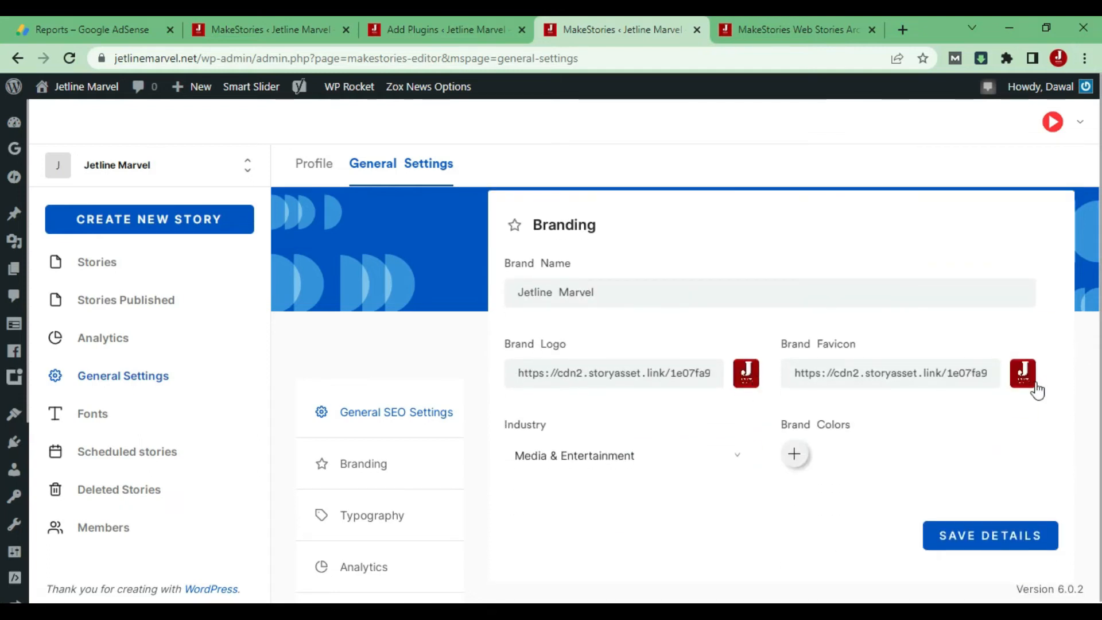
scroll(732, 476, down, 3)
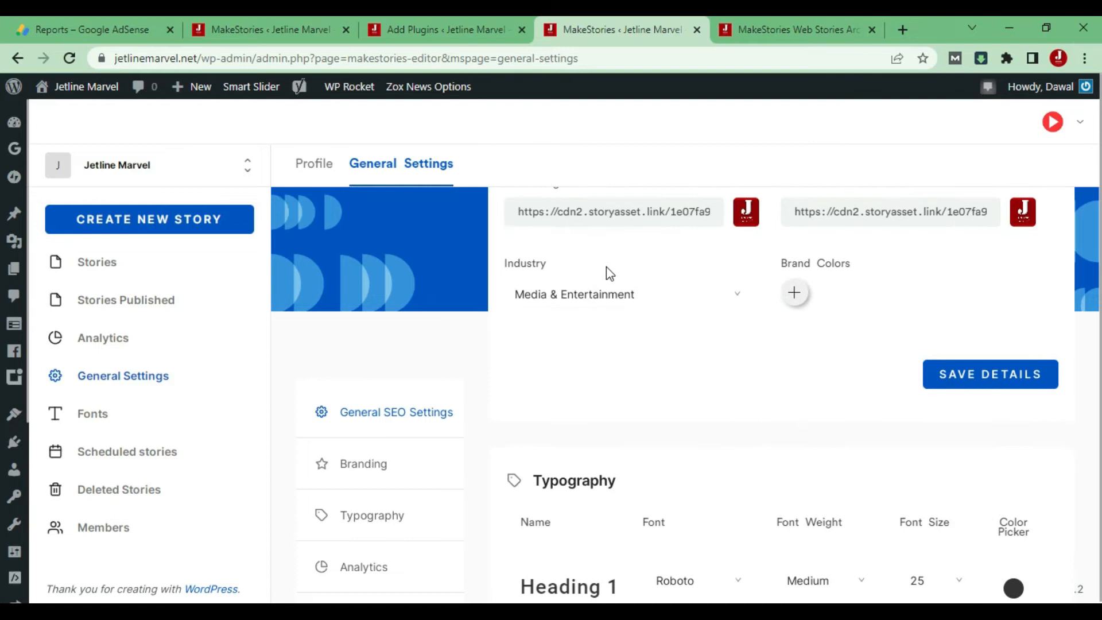
Examine the Typography settings for headings, paragraph and supporting text, and the option to remove styling while pasting
scroll(732, 373, down, 3)
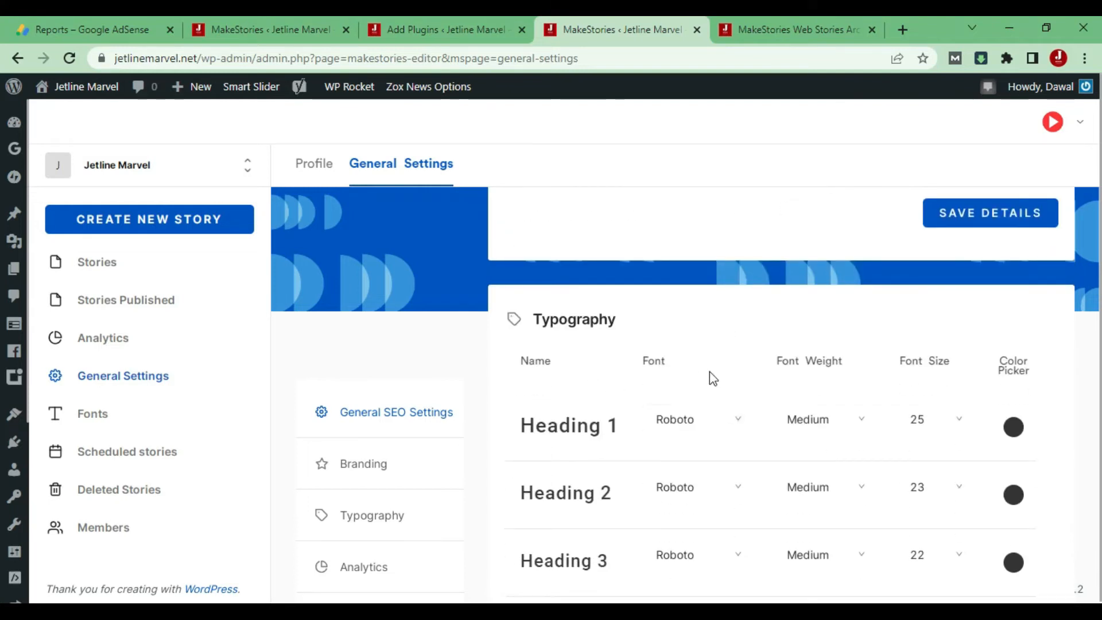
scroll(723, 390, down, 3)
scroll(732, 401, down, 3)
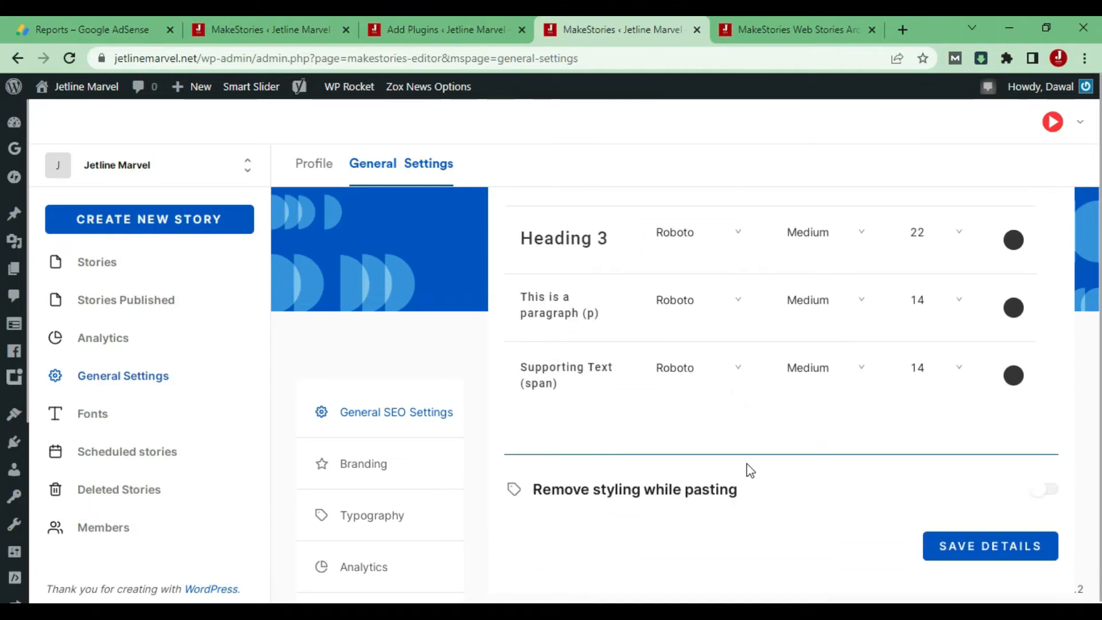
scroll(767, 442, down, 4)
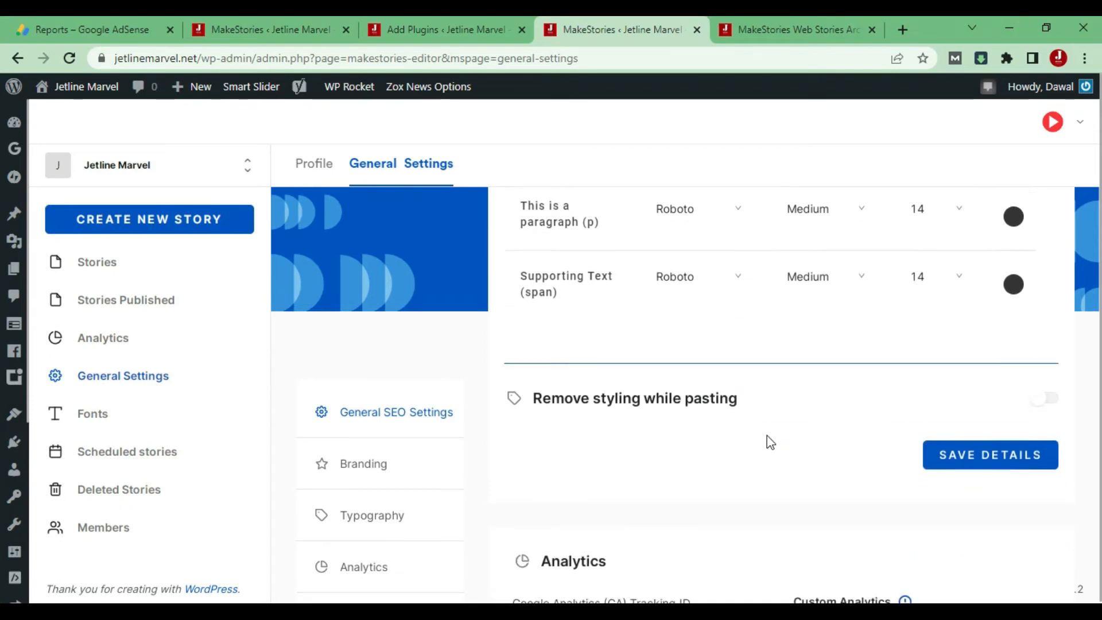
Check the Google Analytics and Fb Pixel tracking fields, and revisit the Branding, Typography and Analytics sections
scroll(770, 443, down, 3)
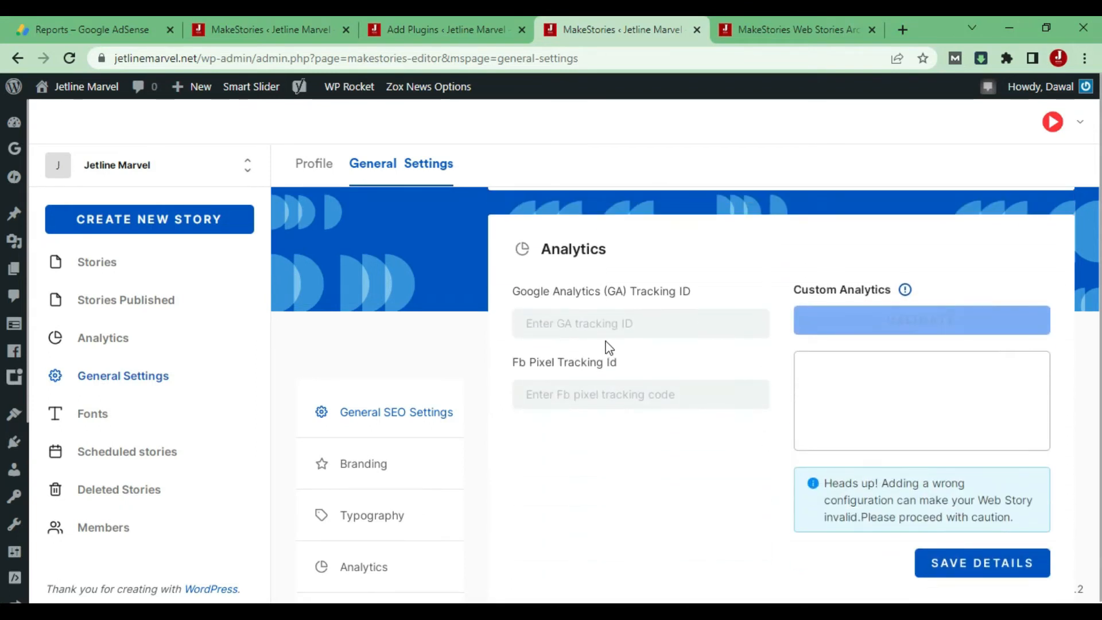
click(631, 325)
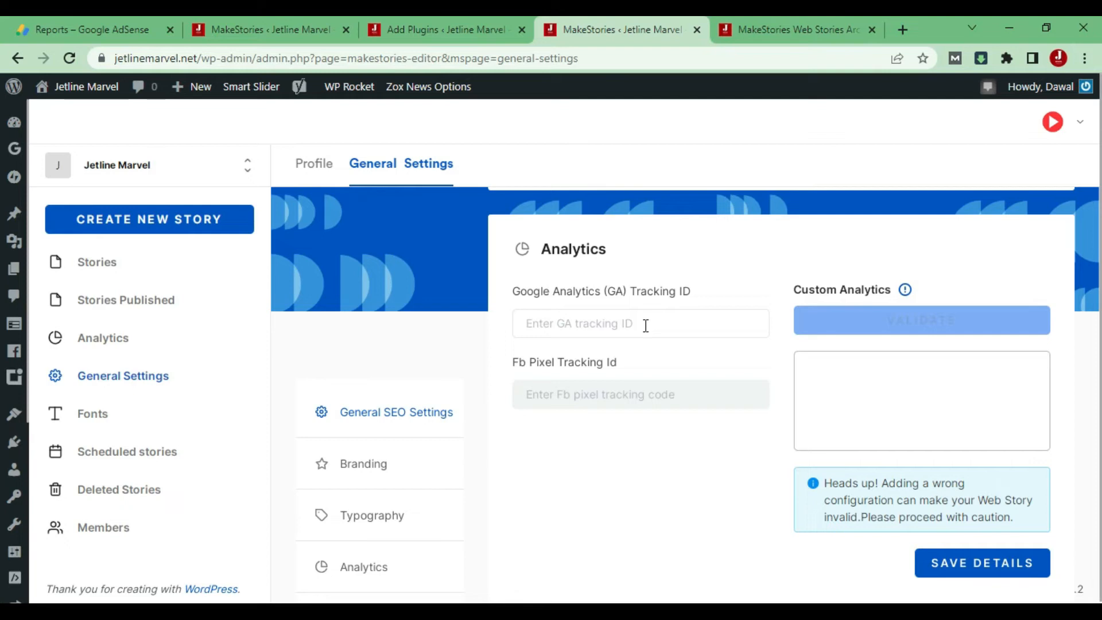
click(362, 463)
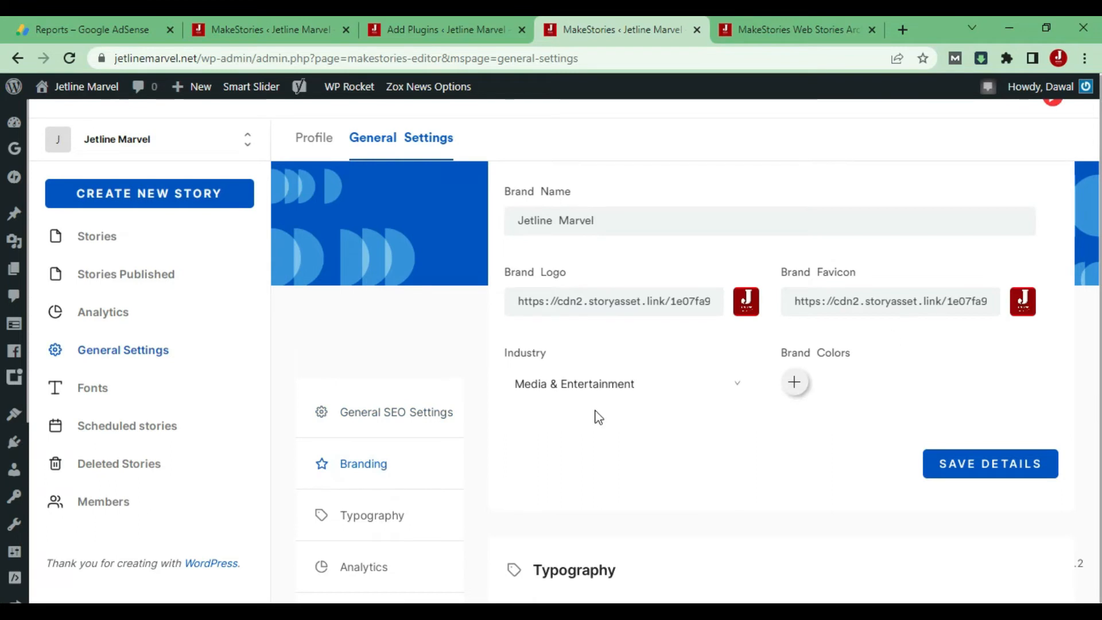
click(374, 516)
click(380, 567)
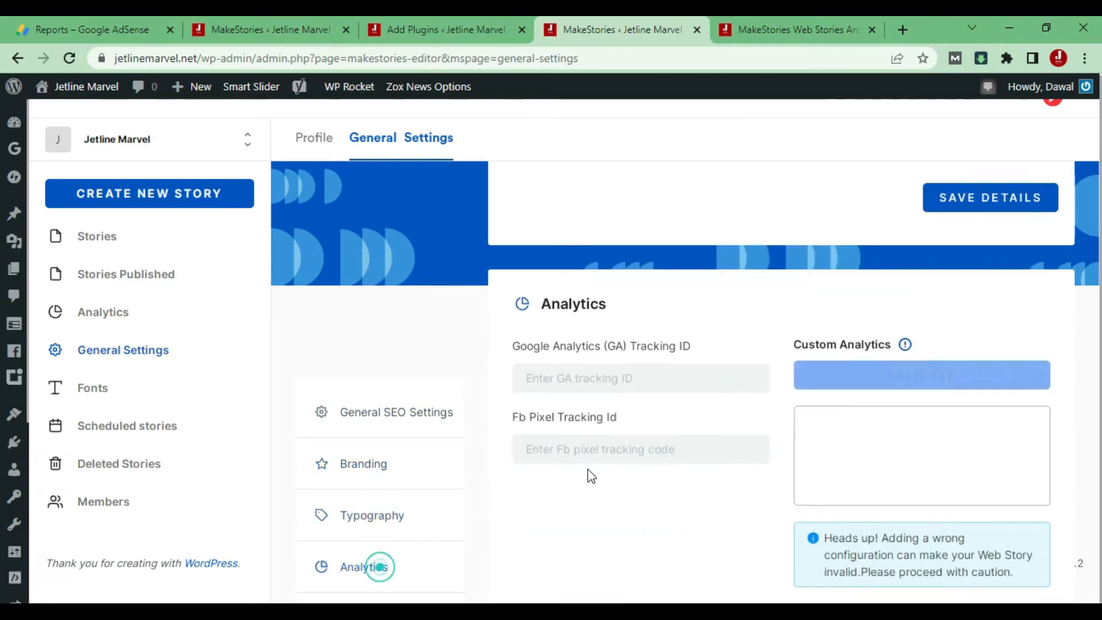
Review the Social Media app ID fields and the Google AdSense advertising setup with its publisher ID and slot ID
scroll(714, 451, down, 6)
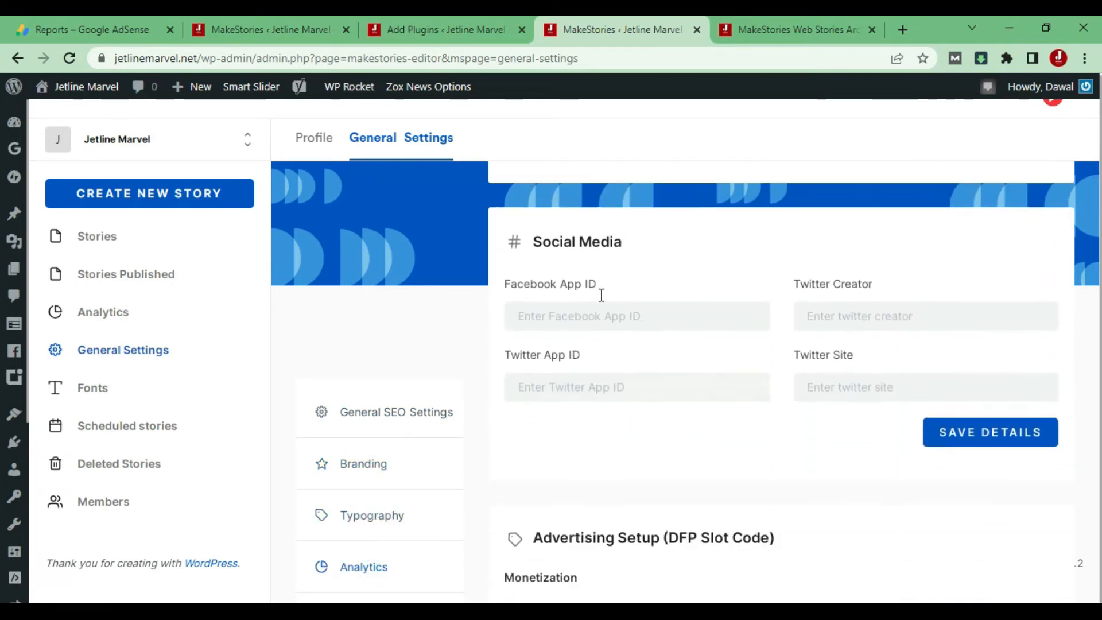
click(697, 385)
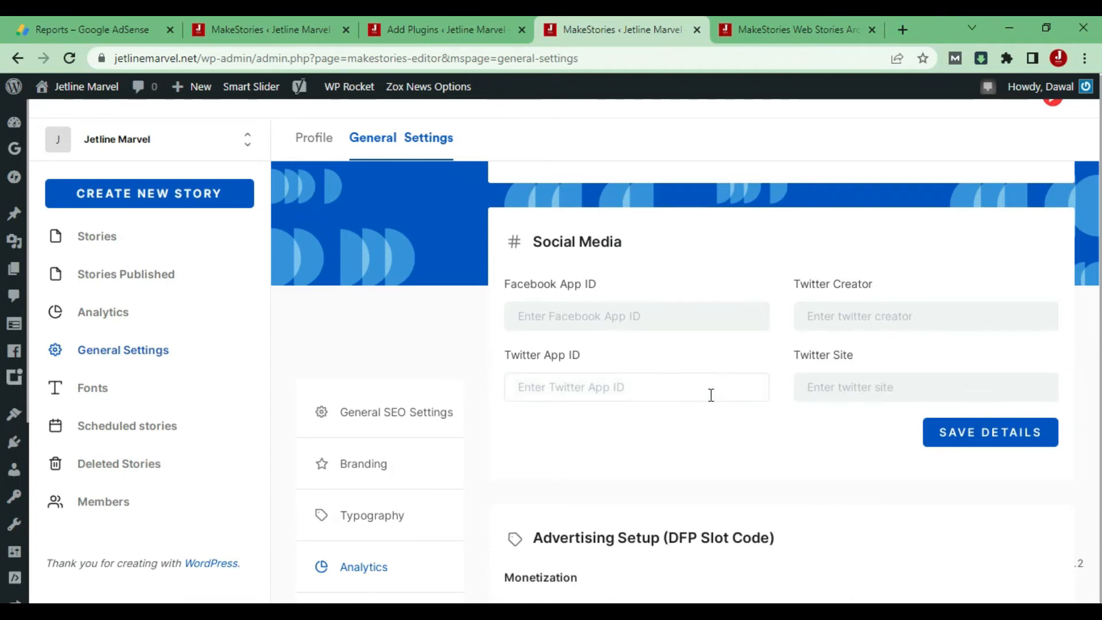
scroll(712, 396, down, 2)
scroll(713, 401, down, 5)
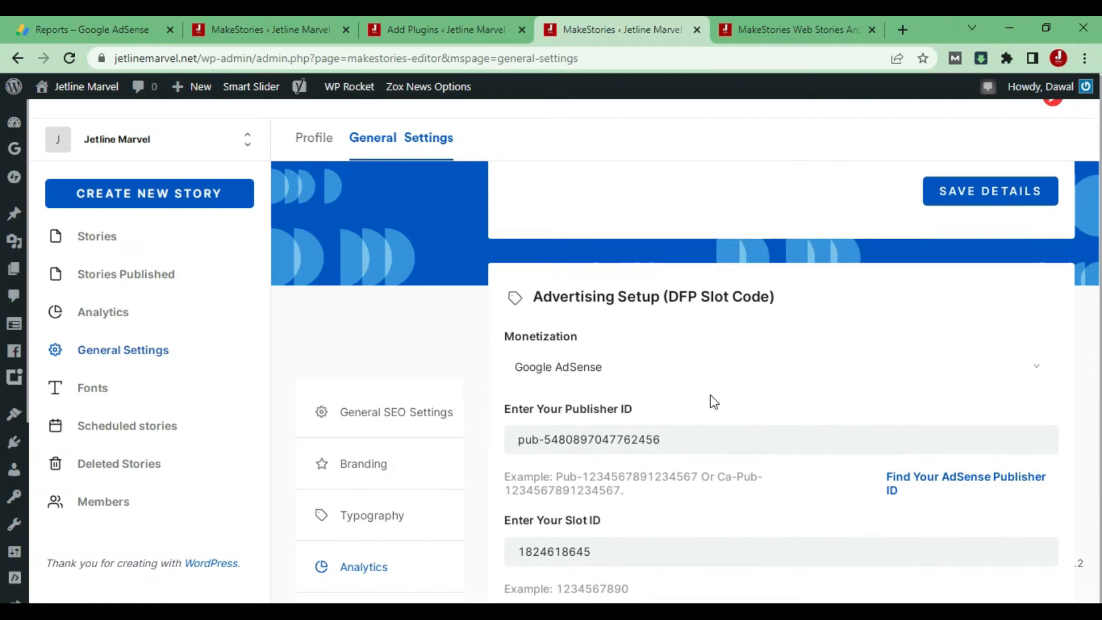
scroll(717, 344, up, 3)
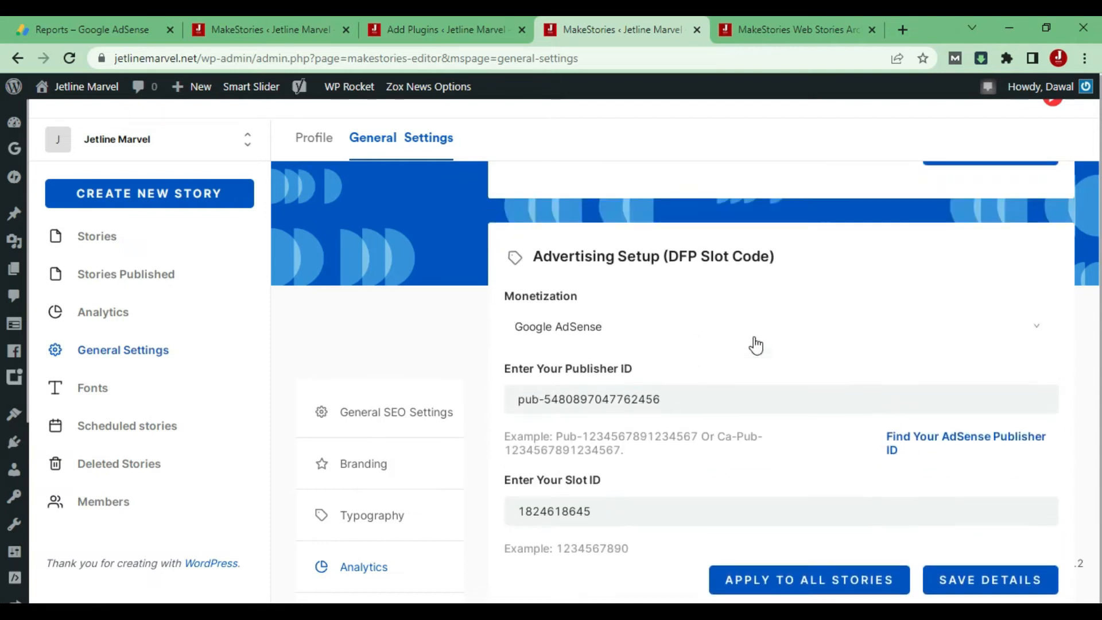
scroll(738, 384, down, 1)
scroll(723, 430, down, 4)
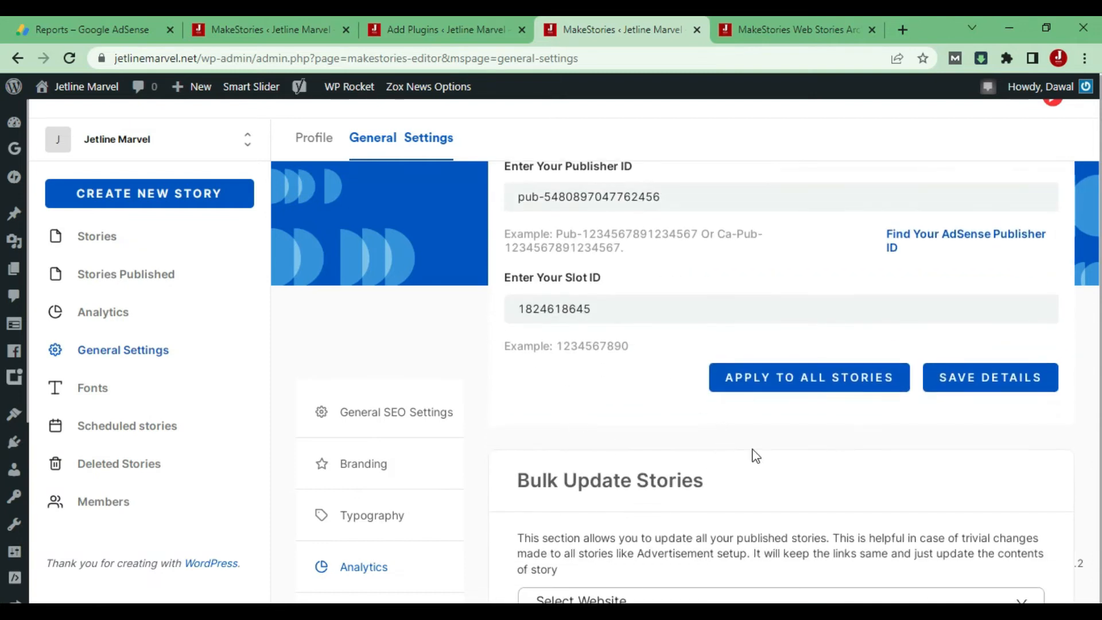
Read the Bulk Update Stories section and check which websites it offers, without choosing one
scroll(689, 423, down, 3)
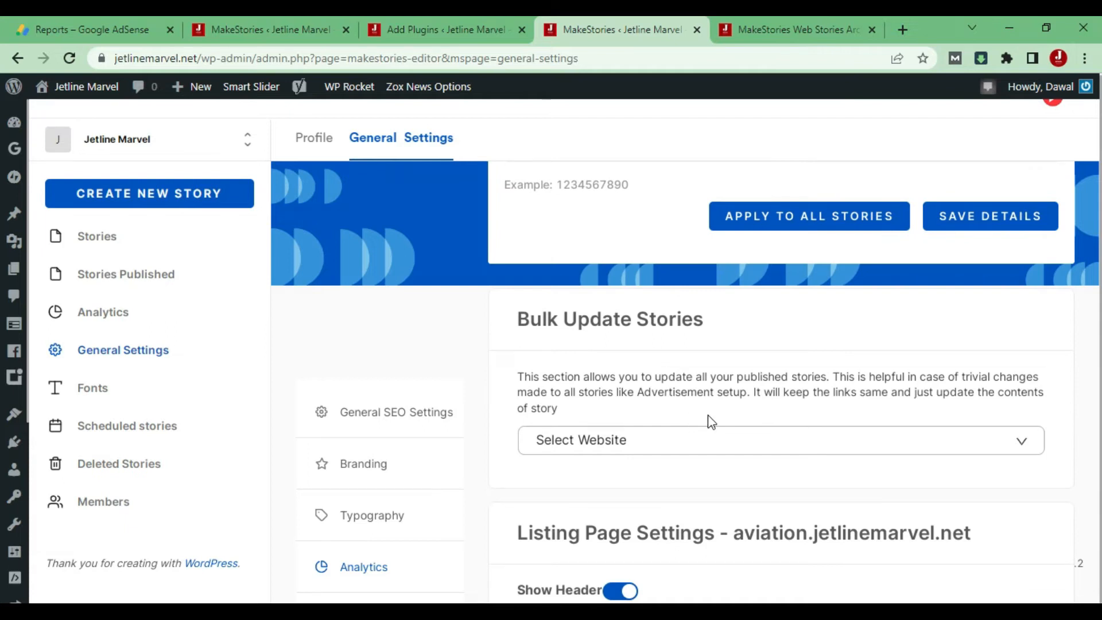
scroll(710, 423, up, 1)
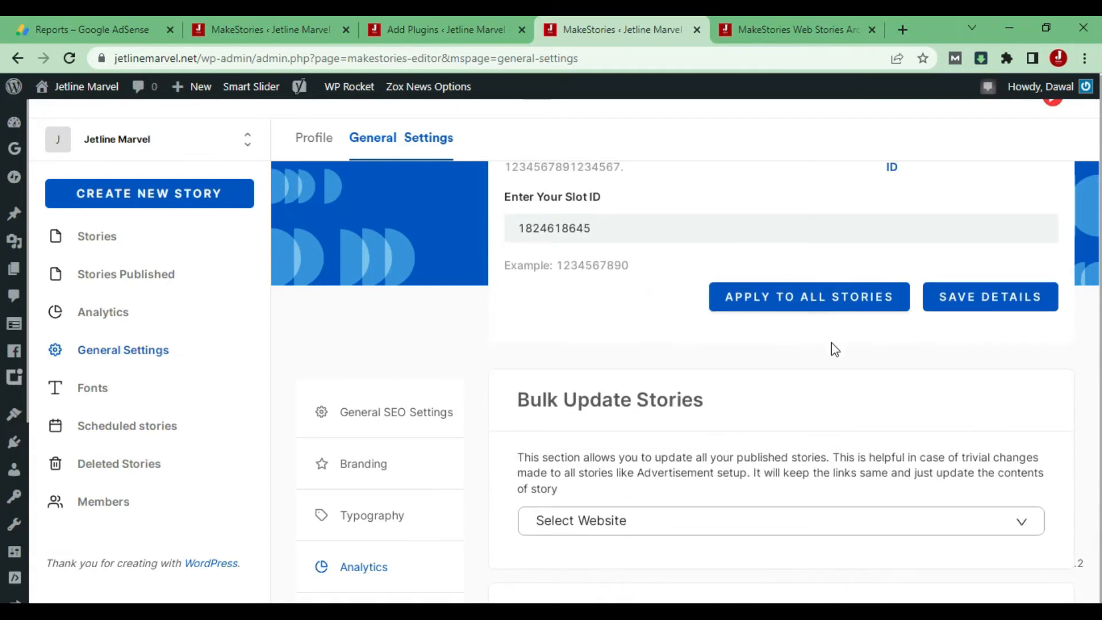
scroll(834, 350, down, 1)
scroll(808, 428, down, 1)
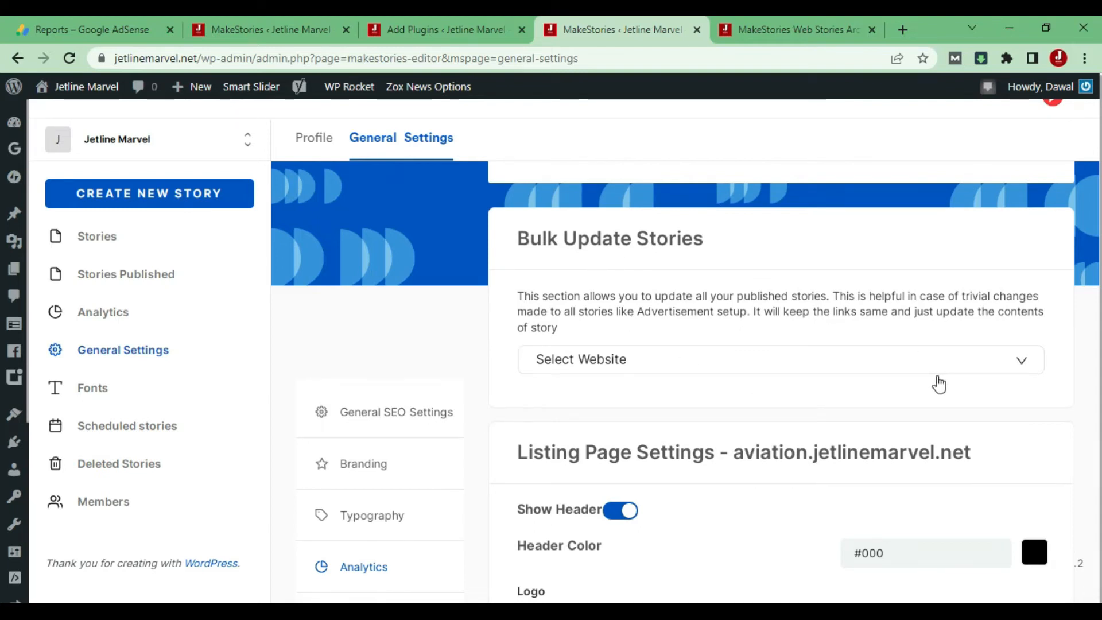
click(915, 364)
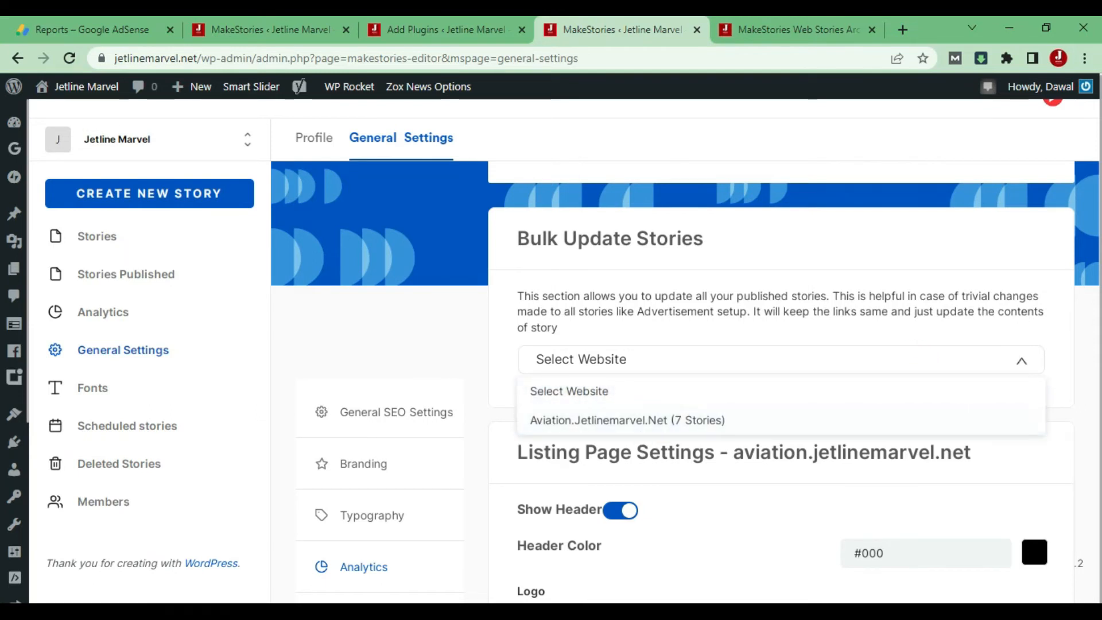
click(485, 545)
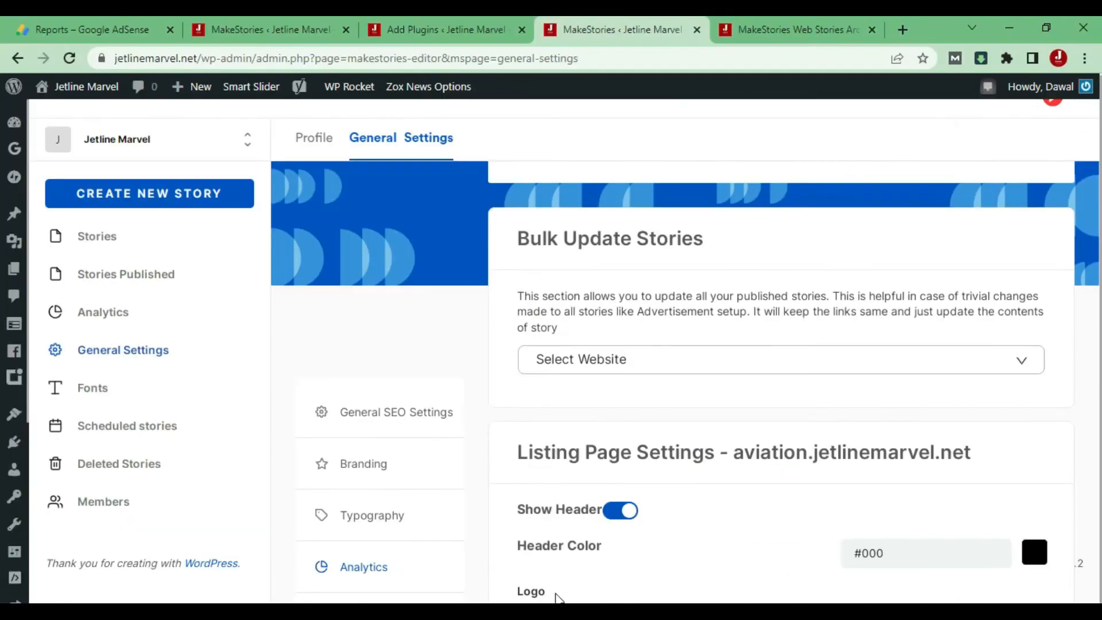
Review the Listing Page Settings for header, logo, favicon and font, and the Subscription email option
scroll(726, 428, down, 3)
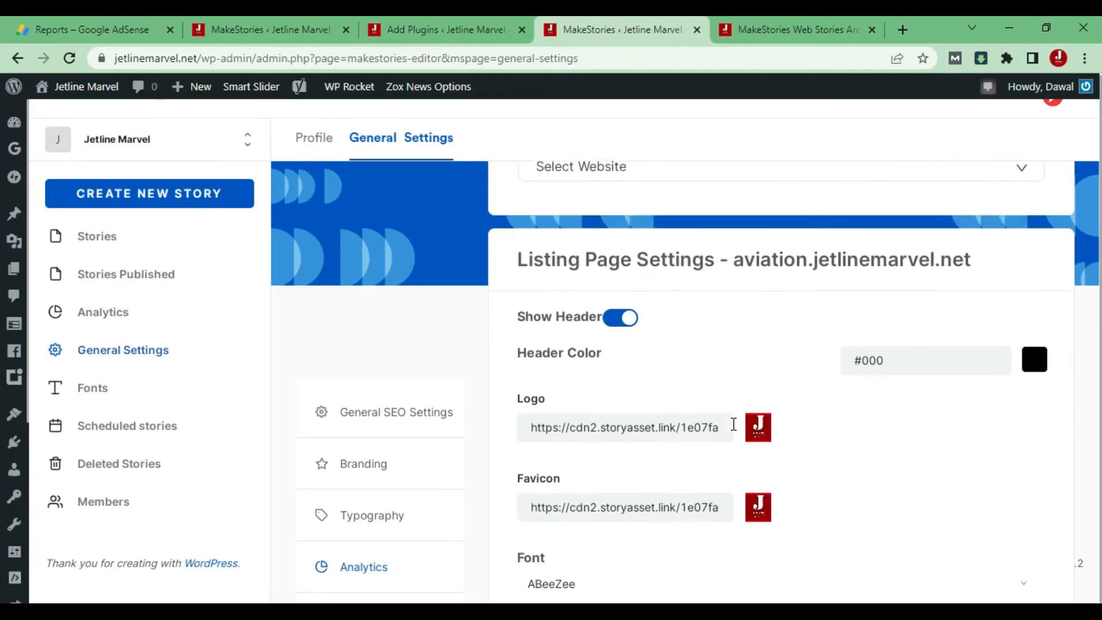
scroll(733, 425, down, 1)
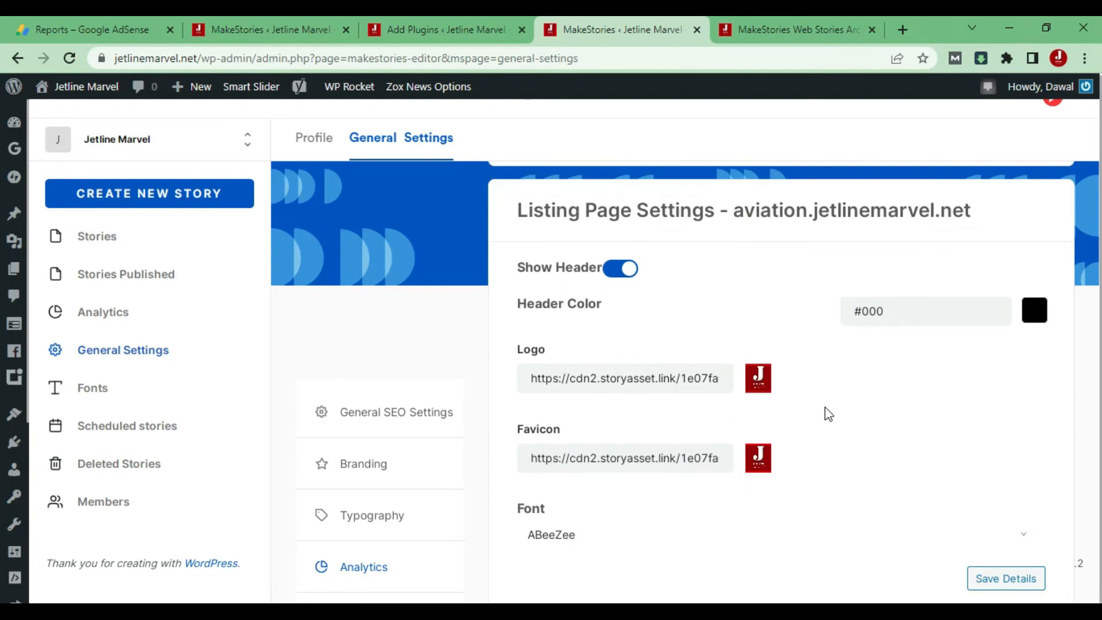
scroll(820, 416, down, 3)
scroll(751, 423, down, 4)
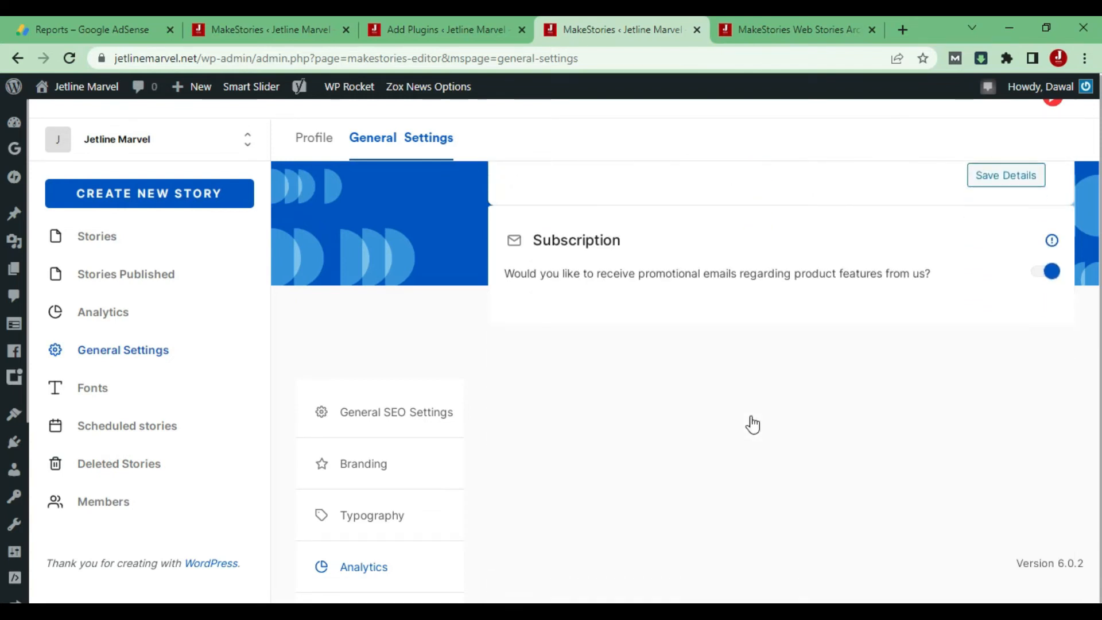
scroll(751, 423, up, 3)
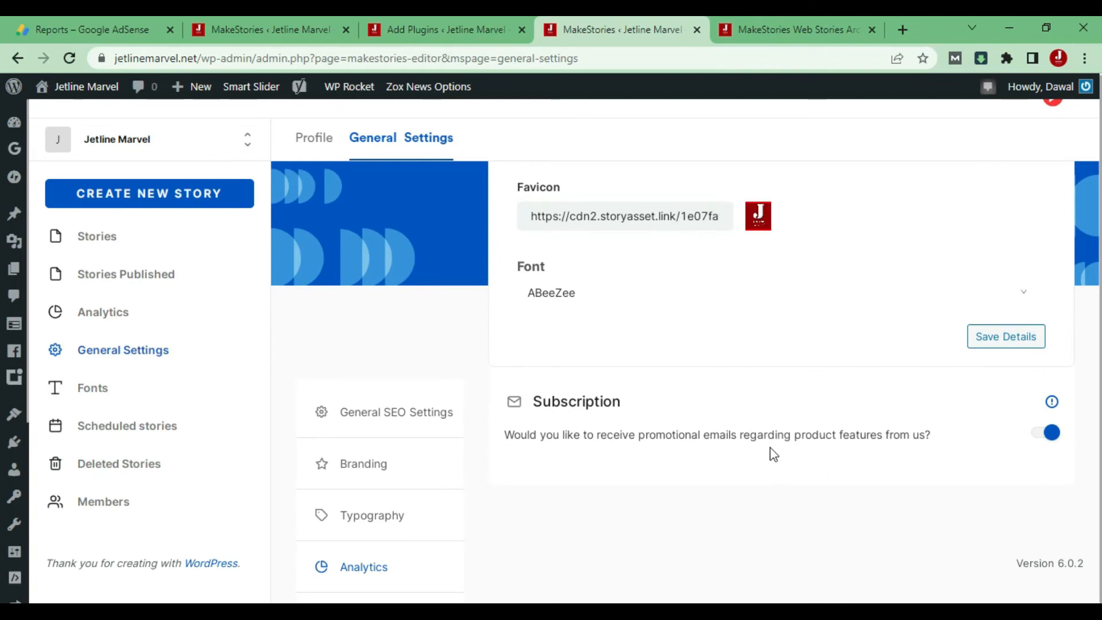
Look at the custom fonts page, and examine the Story Analytics summary figures and per-story statistics table
click(107, 386)
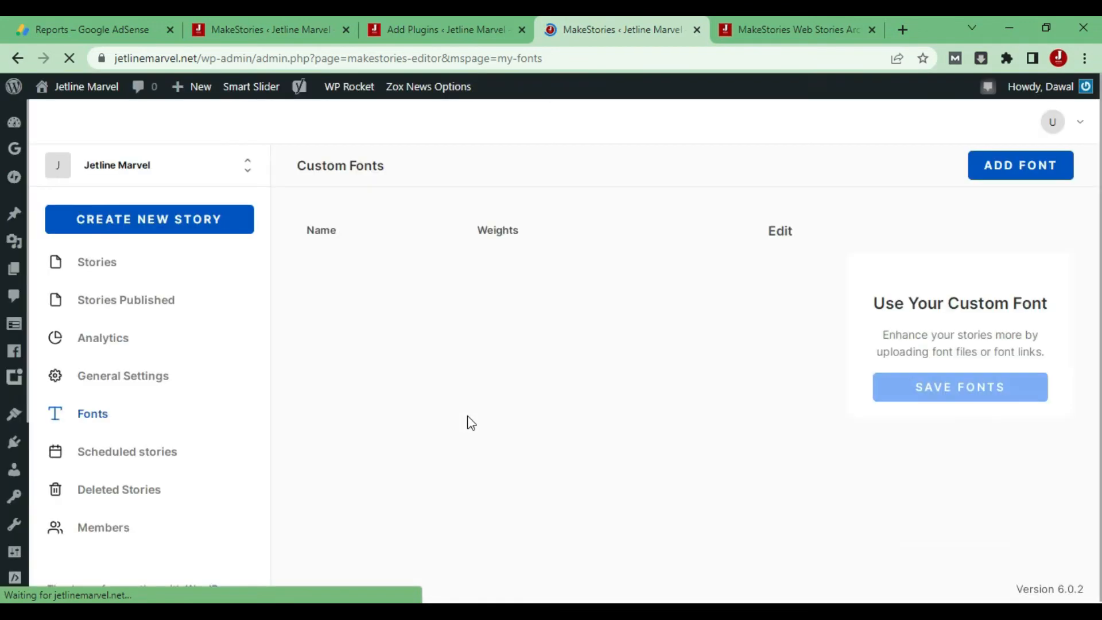
click(107, 339)
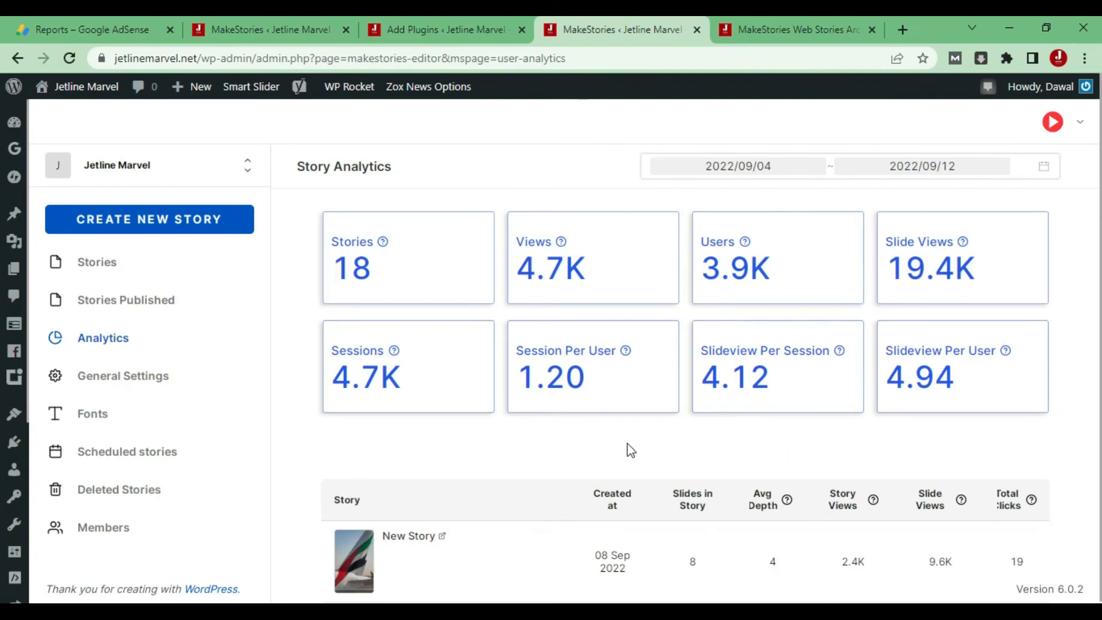
scroll(637, 453, down, 4)
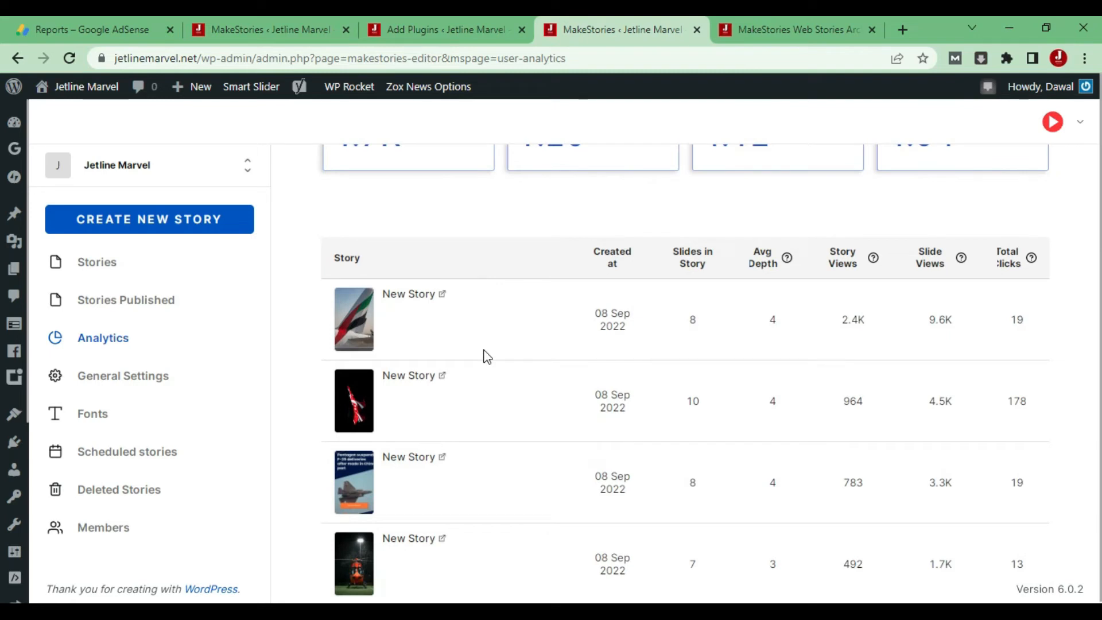
scroll(526, 398, down, 5)
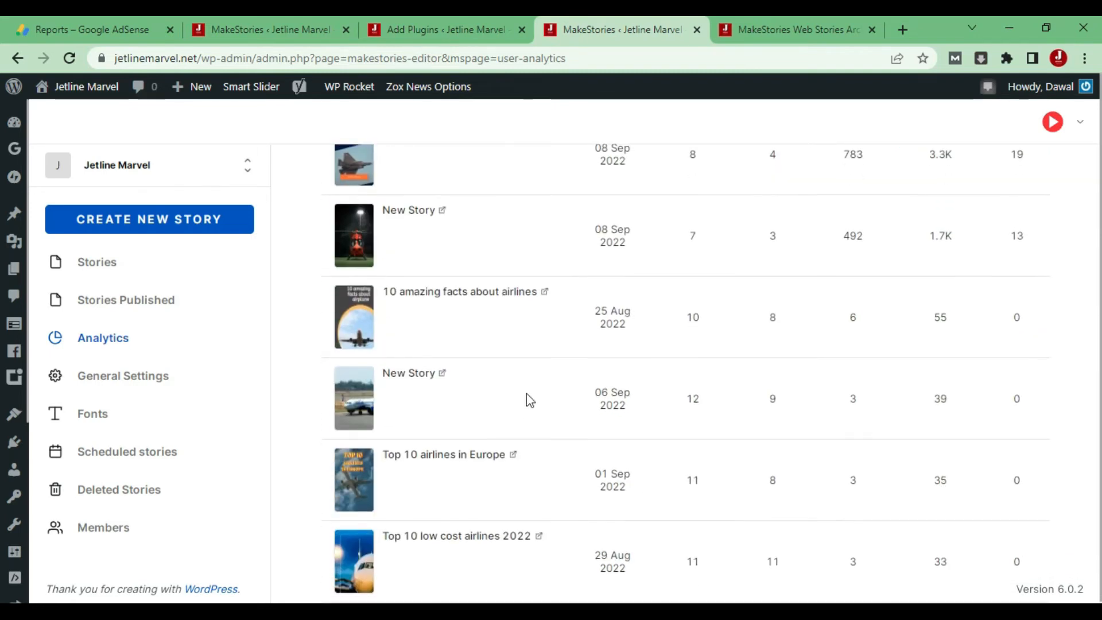
scroll(525, 398, down, 4)
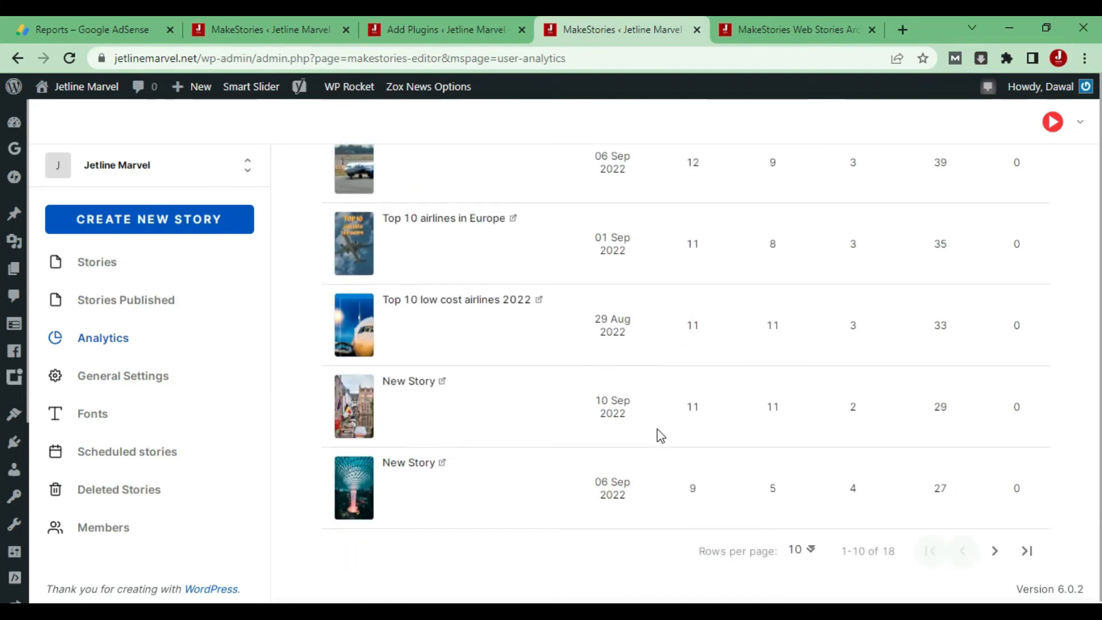
scroll(661, 435, up, 9)
scroll(660, 436, up, 4)
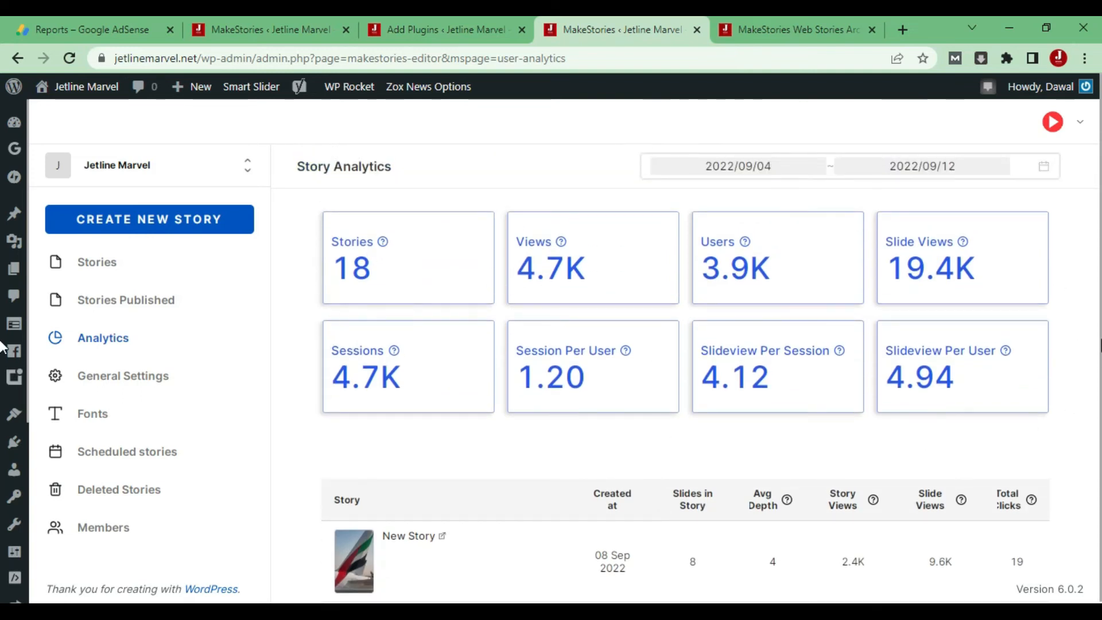
Check the site's published web stories page and return to the per-story figures in Story Analytics
click(772, 26)
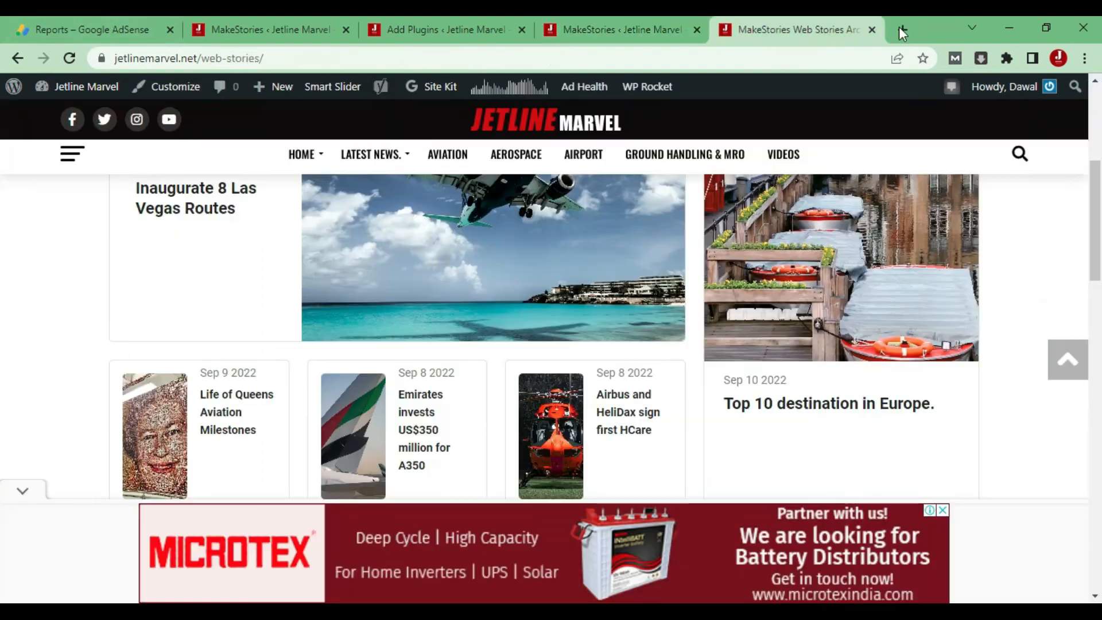
click(584, 29)
scroll(690, 376, down, 3)
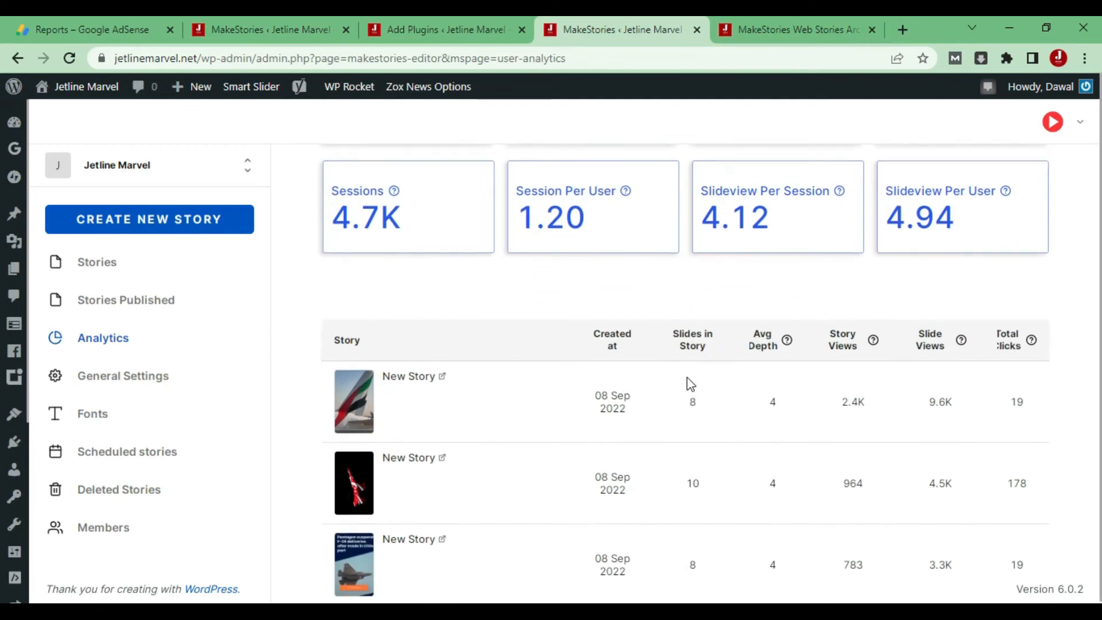
Open the site's WordPress dashboard from the published web stories page, replacing that page
scroll(690, 383, up, 3)
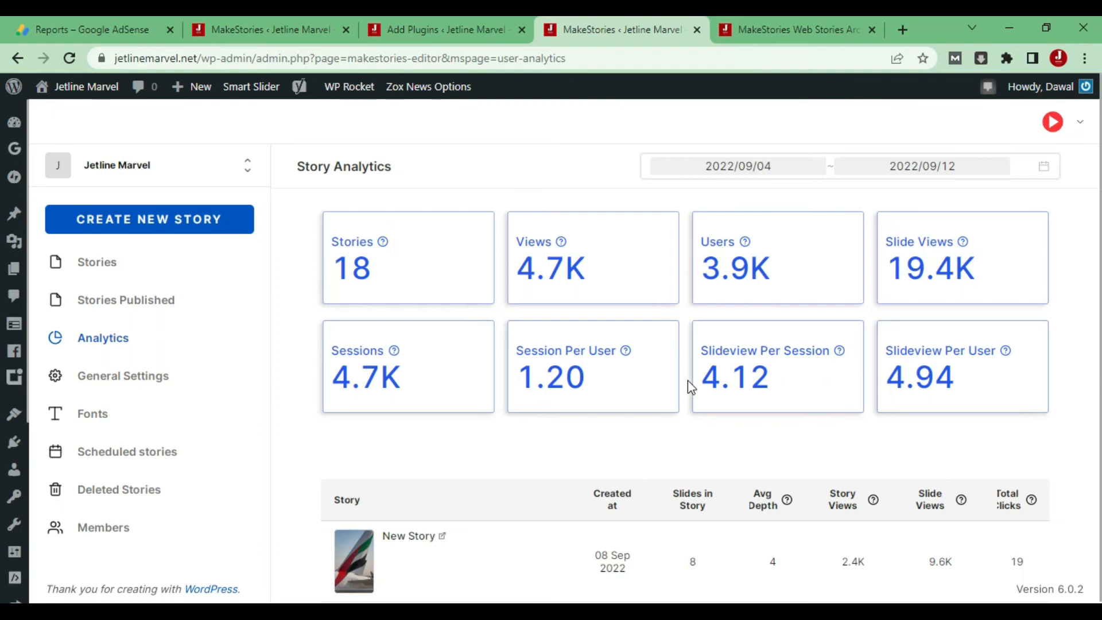
click(809, 23)
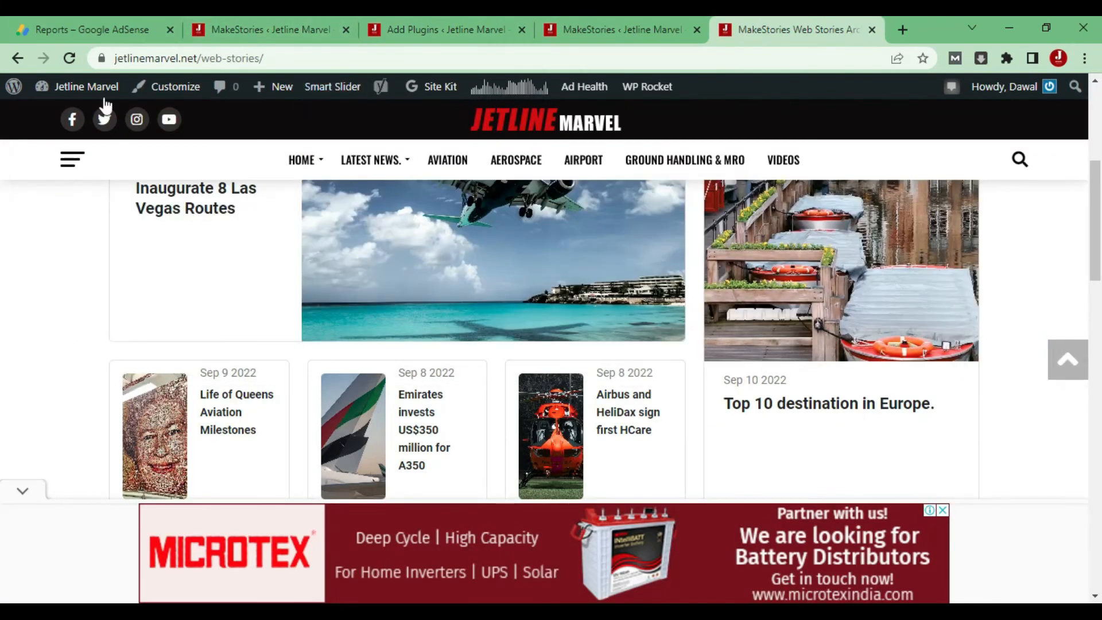
click(60, 104)
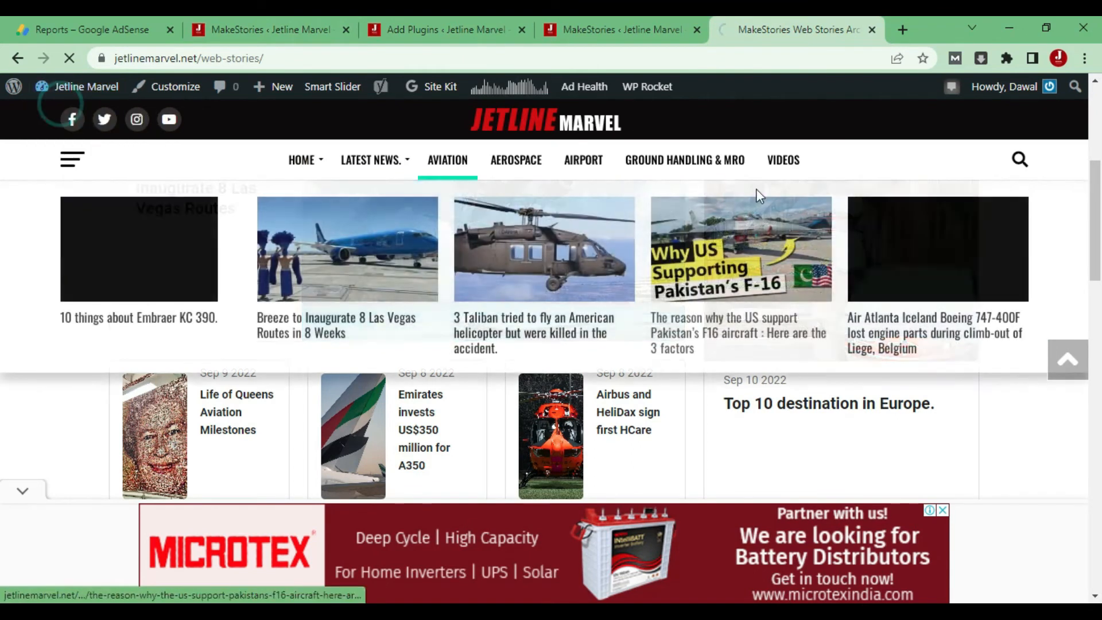
click(691, 24)
click(839, 32)
click(583, 18)
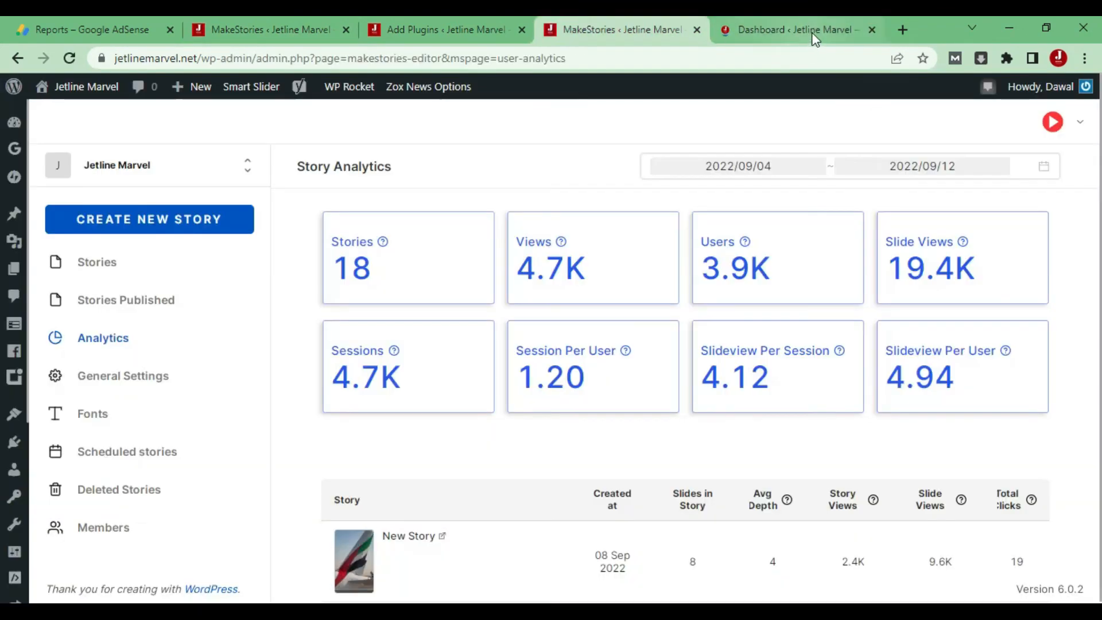
click(811, 31)
Examine the Jetpack traffic chart and top posts on the dashboard, and compare them with the Story Analytics figures
scroll(605, 367, down, 3)
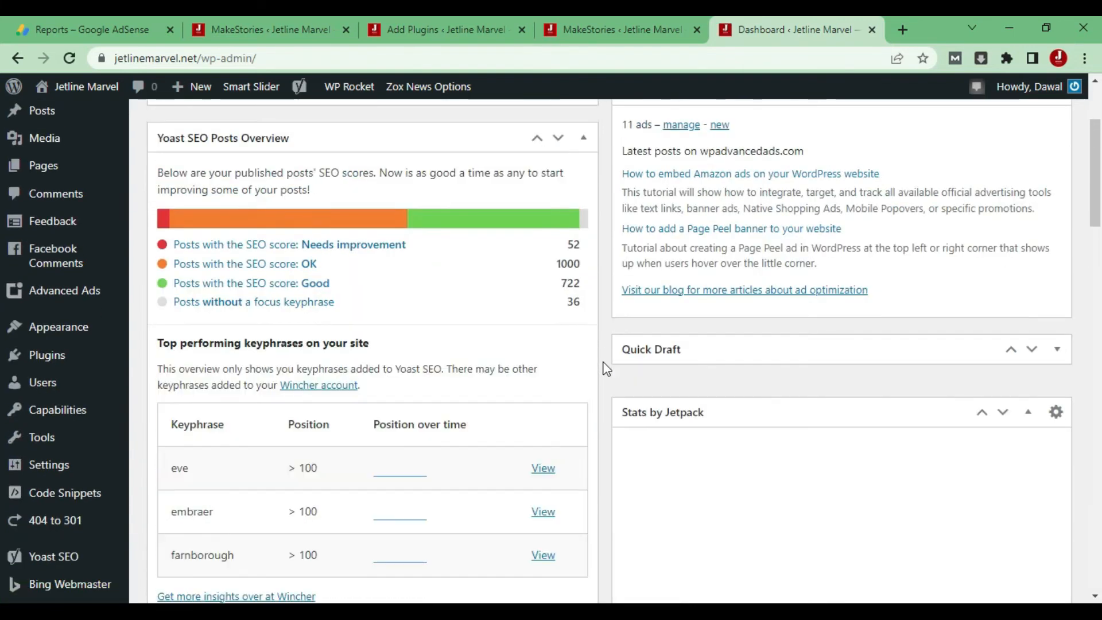
scroll(605, 367, down, 2)
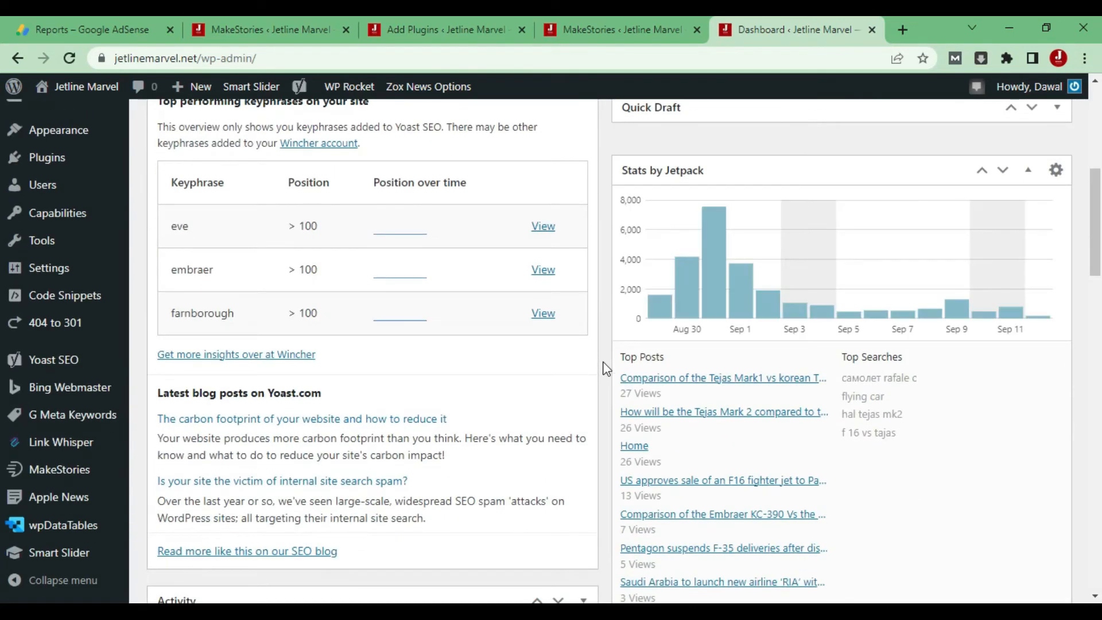
scroll(605, 368, down, 1)
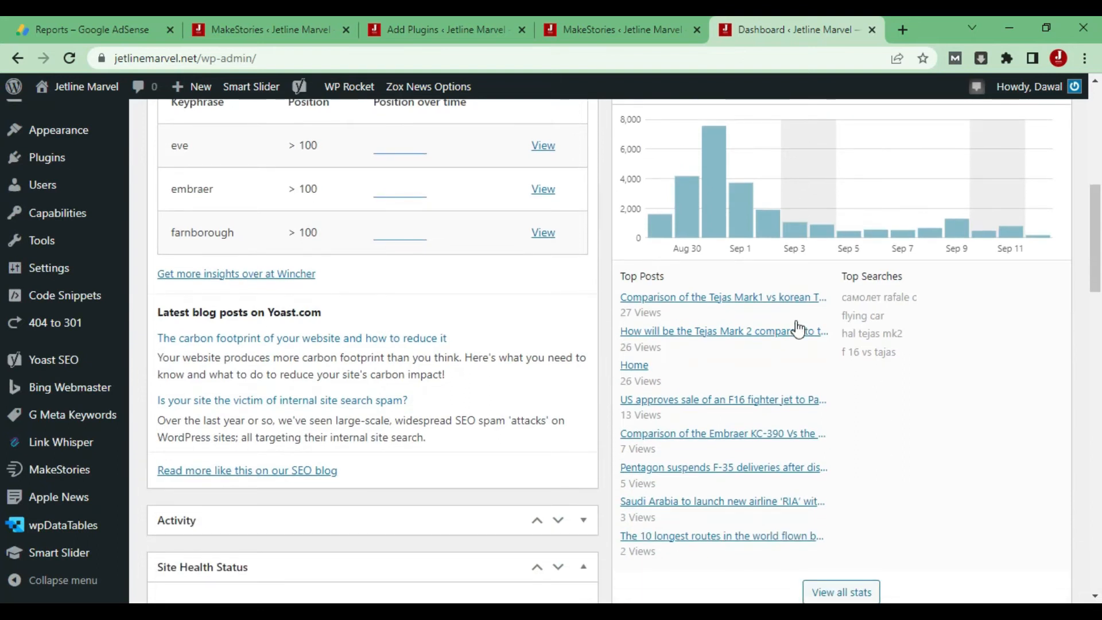
scroll(610, 396, up, 2)
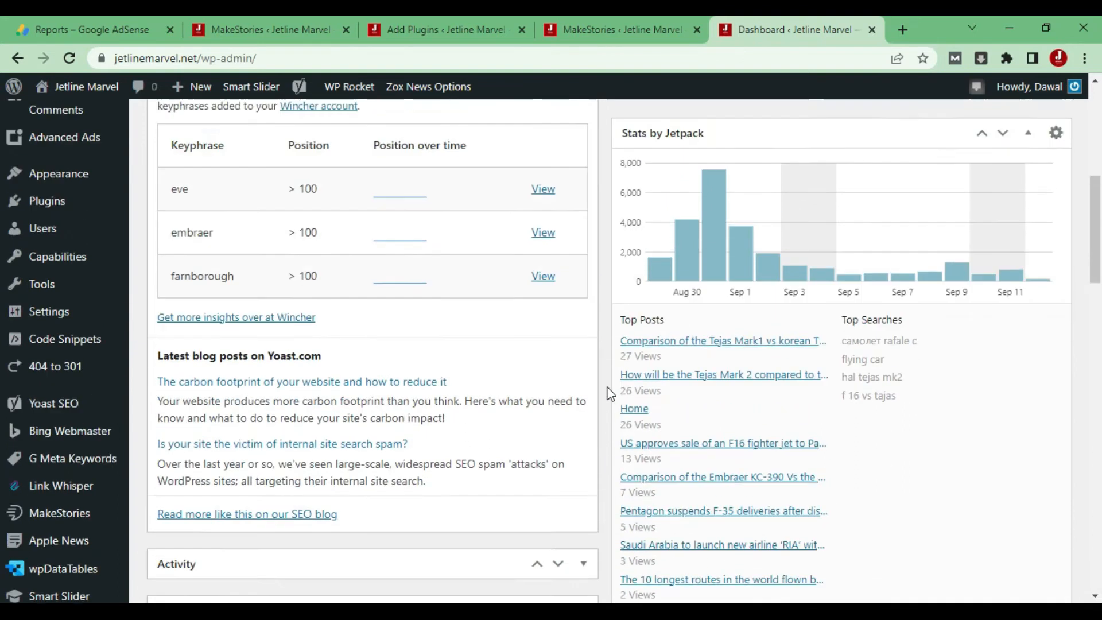
scroll(610, 393, up, 4)
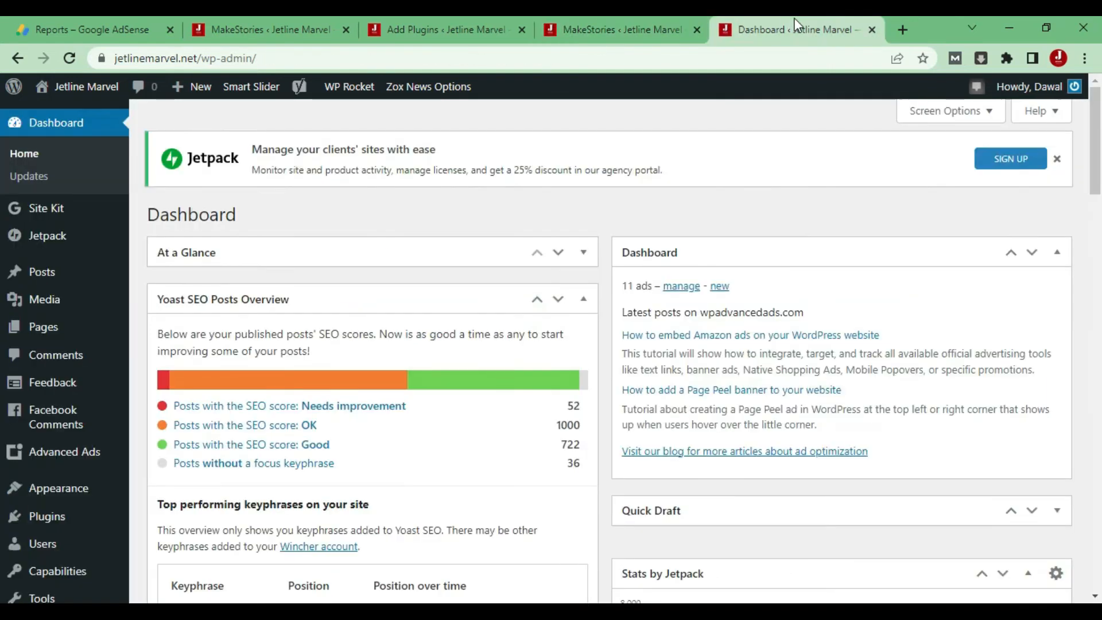
click(631, 28)
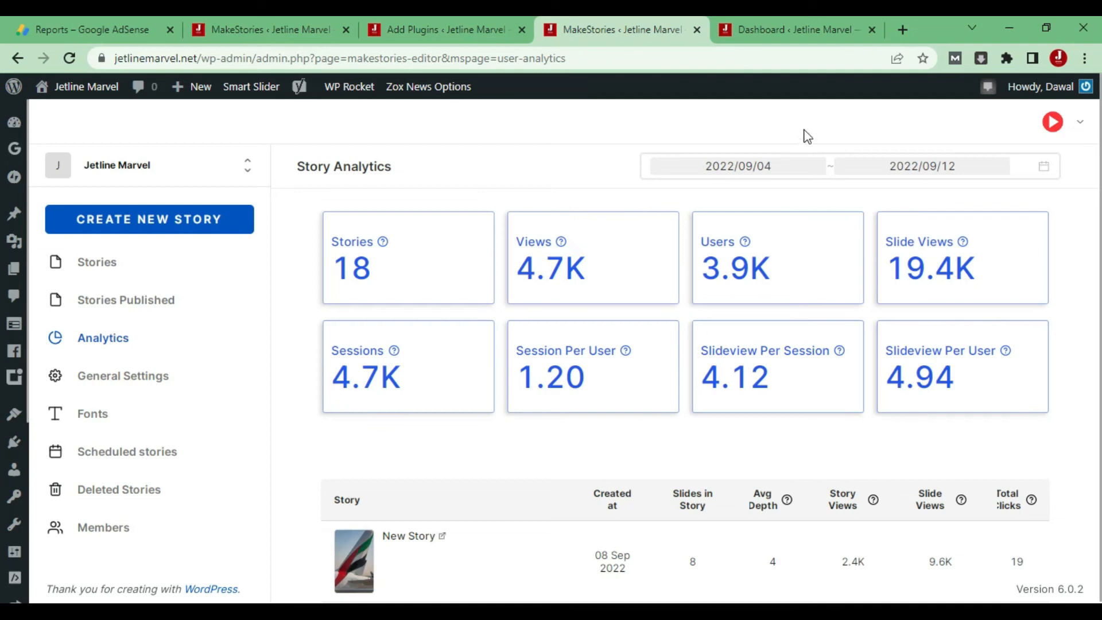
click(792, 26)
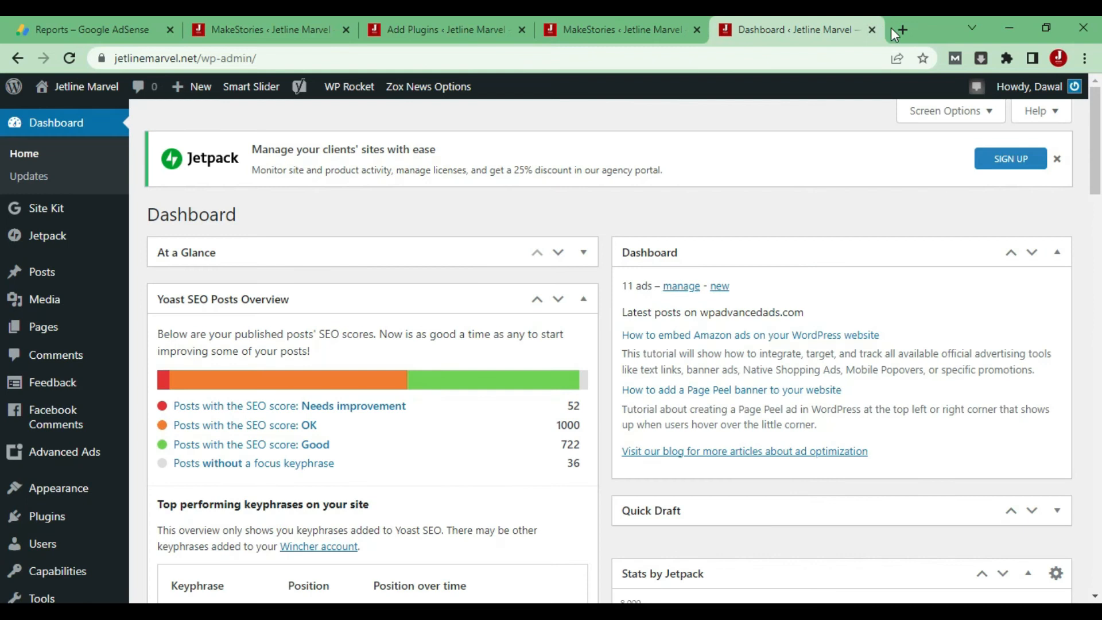
Search the web for google trends in a new browser tab and open the Google Trends site
click(902, 30)
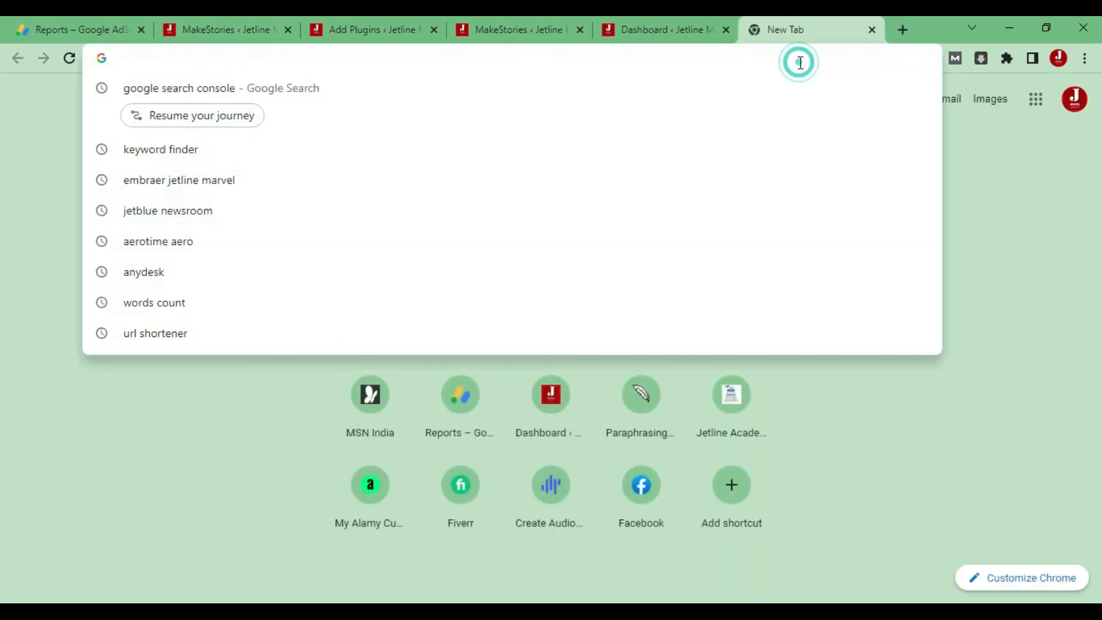
text(goog)
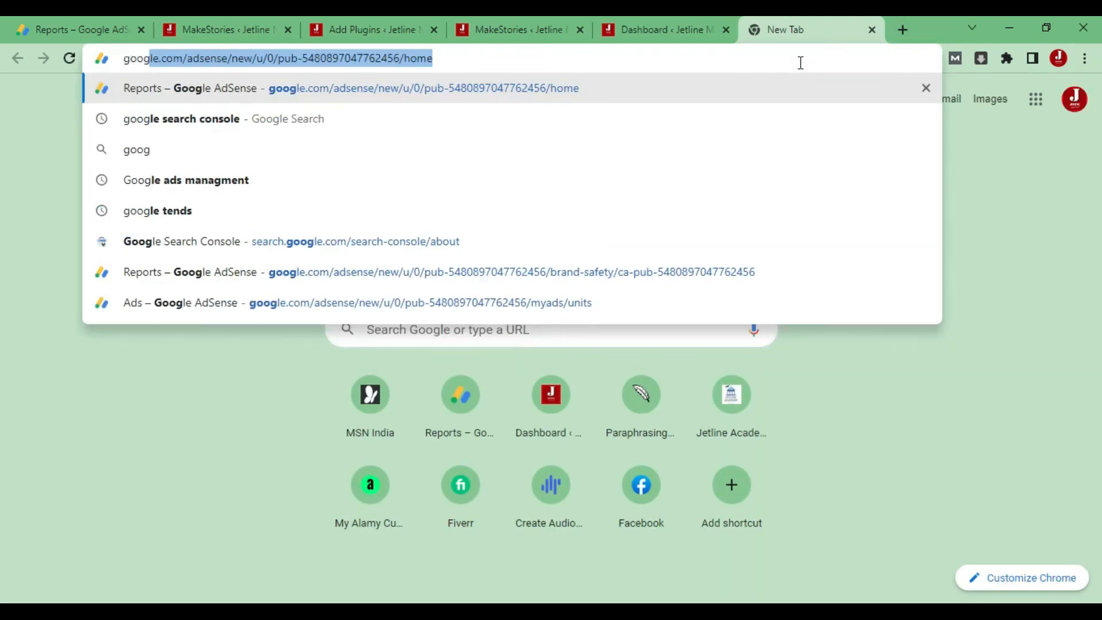
text(le trends)
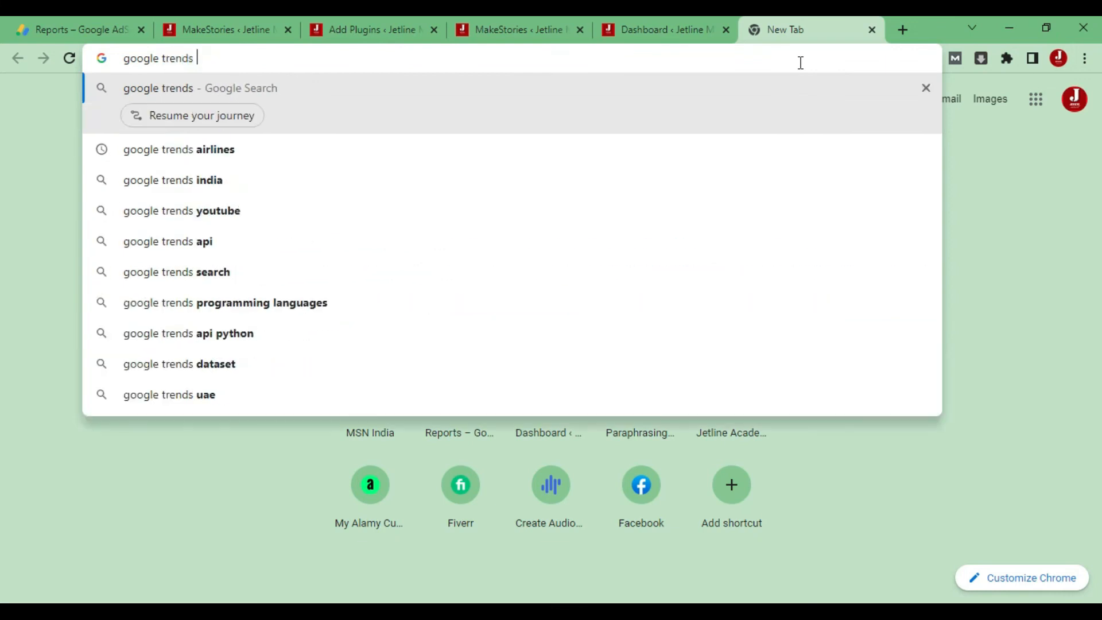
key(Return)
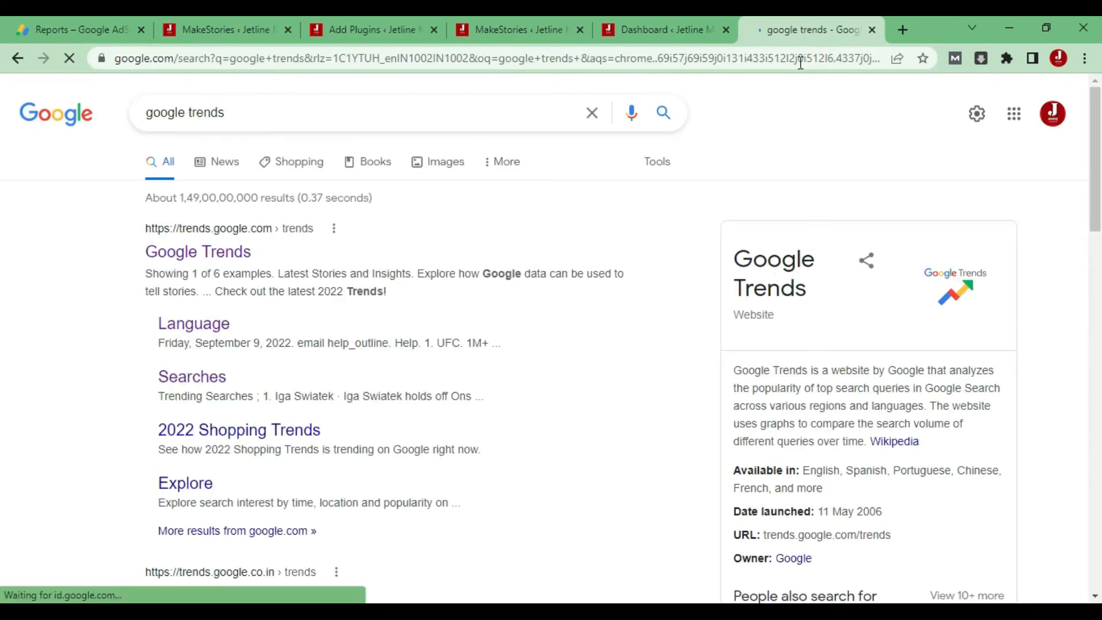
click(188, 254)
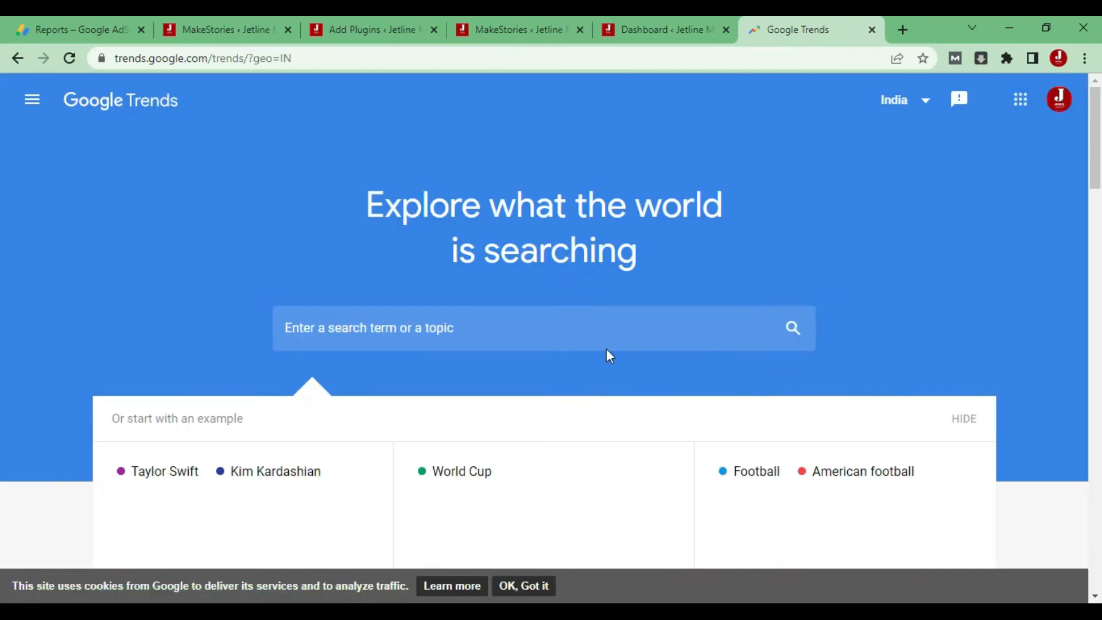
Look over the Google Trends home page and explore the search term top news for India
scroll(607, 350, down, 3)
scroll(609, 354, up, 3)
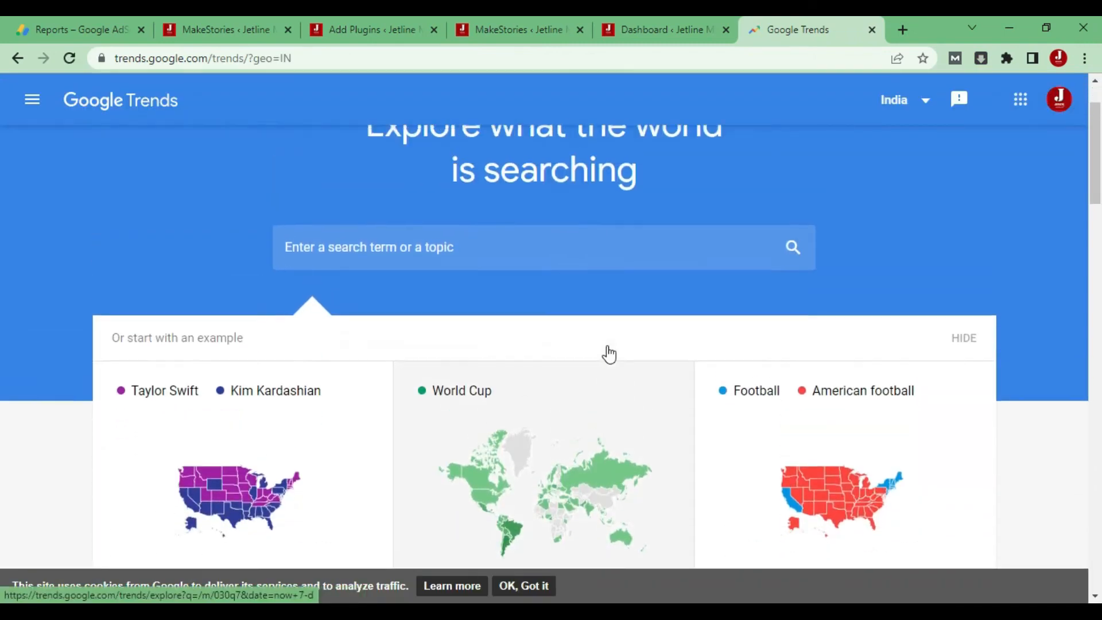
scroll(610, 357, down, 4)
scroll(646, 448, down, 5)
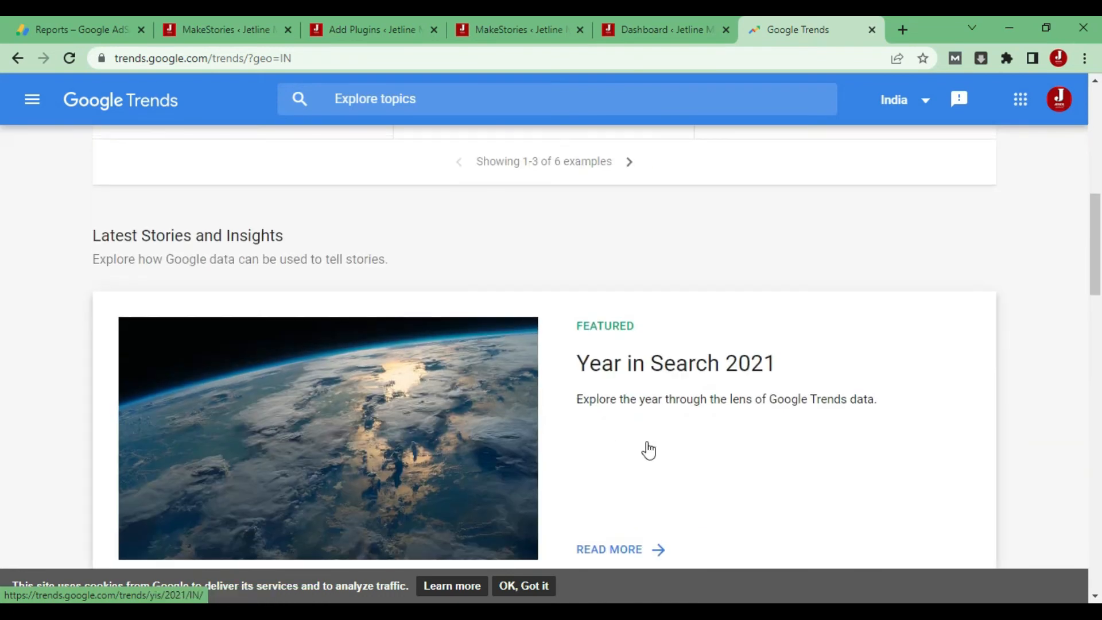
scroll(645, 449, up, 7)
click(466, 168)
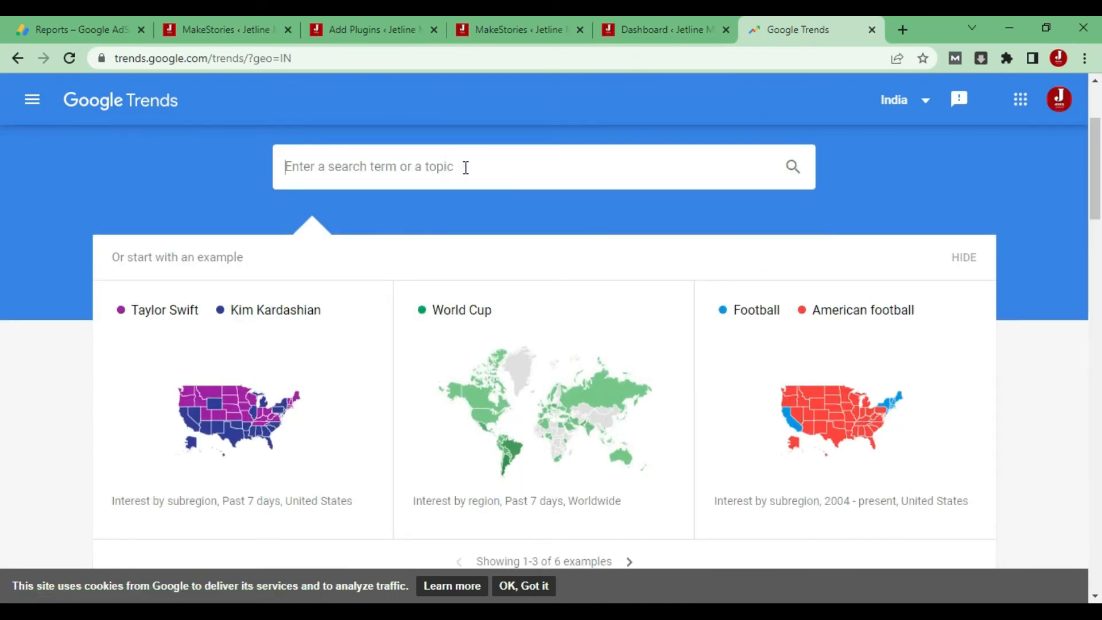
text(t)
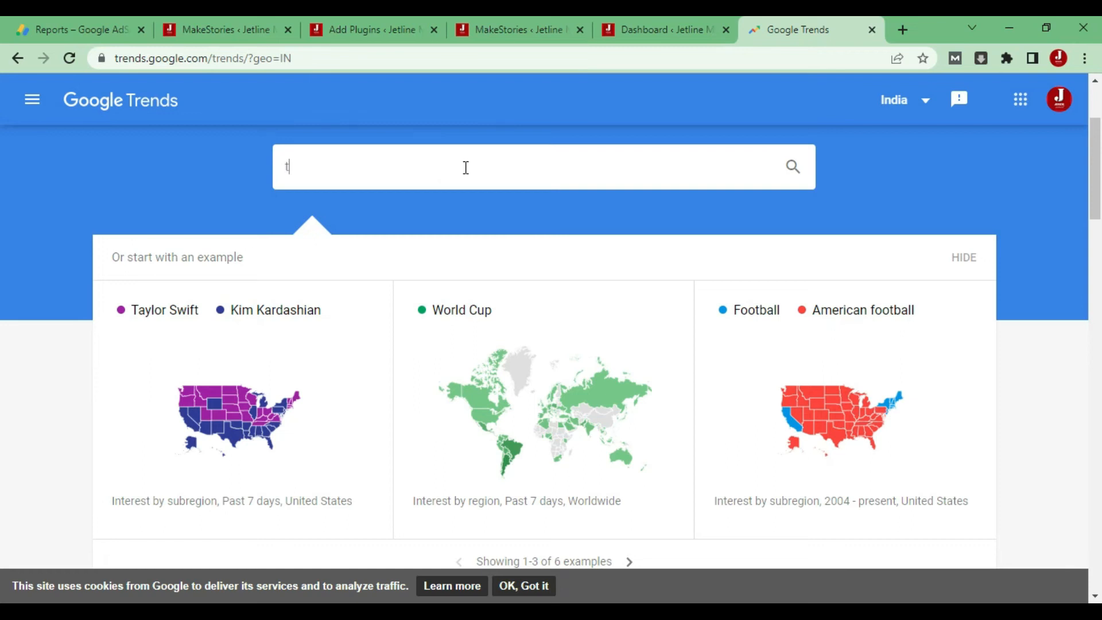
text(op news)
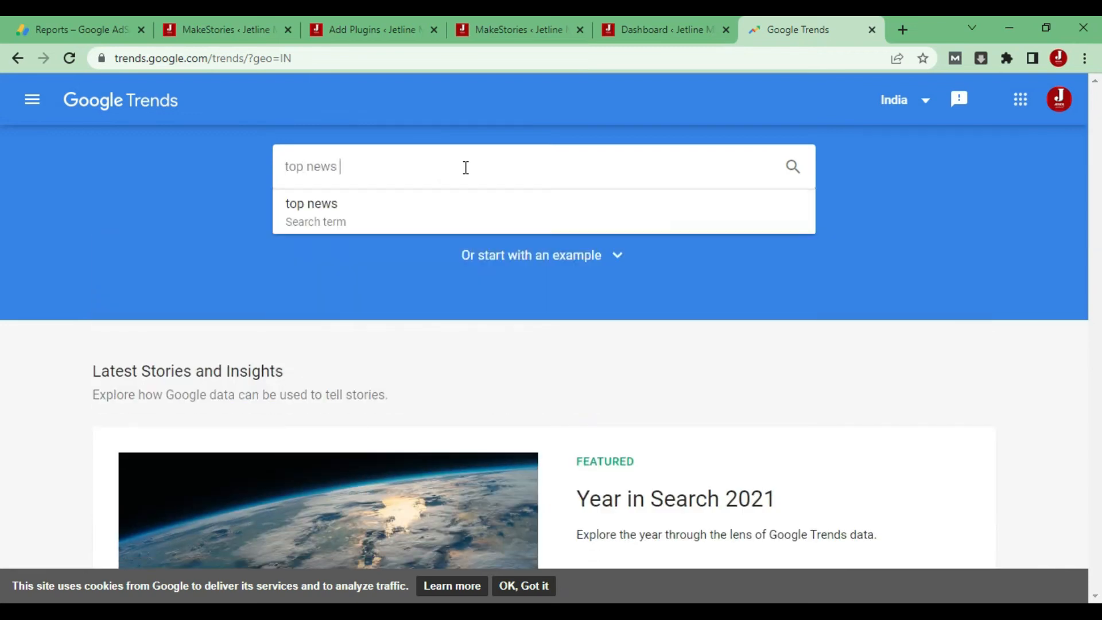
key(Return)
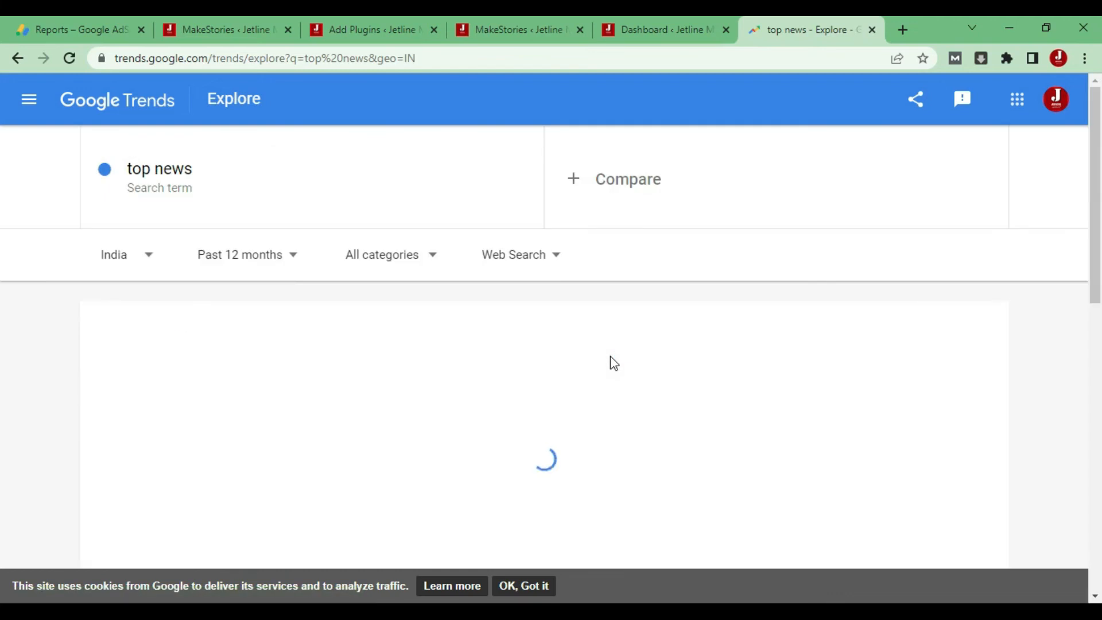
Examine the interest over time, subregions, related topics and related queries for the top news term
scroll(613, 365, down, 5)
scroll(612, 367, down, 5)
scroll(613, 369, up, 5)
scroll(613, 369, down, 6)
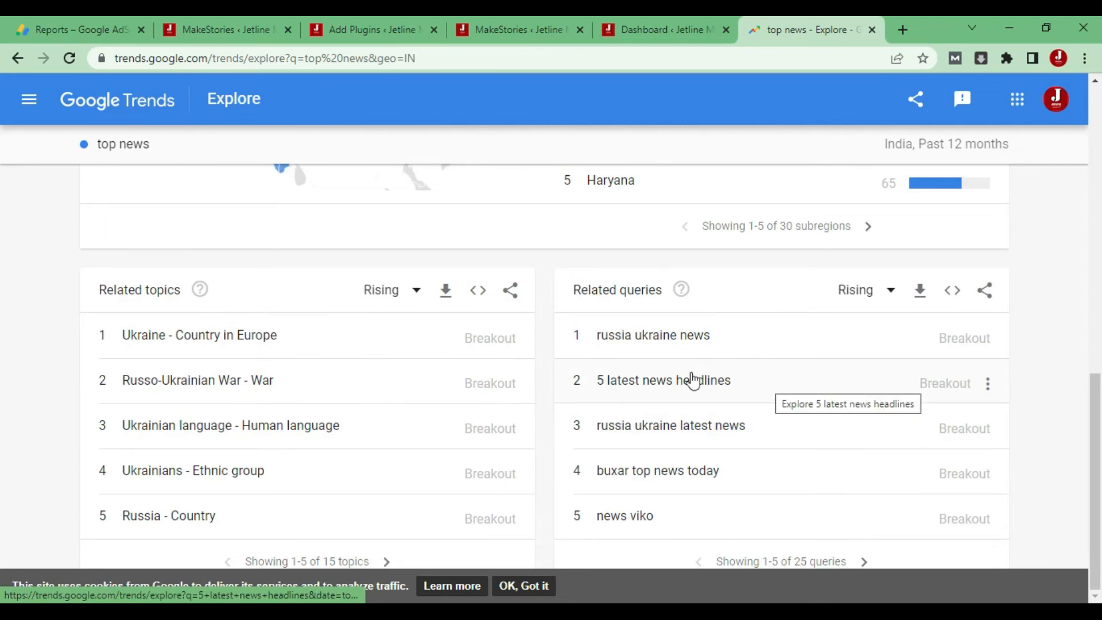
scroll(573, 469, up, 6)
scroll(574, 470, up, 5)
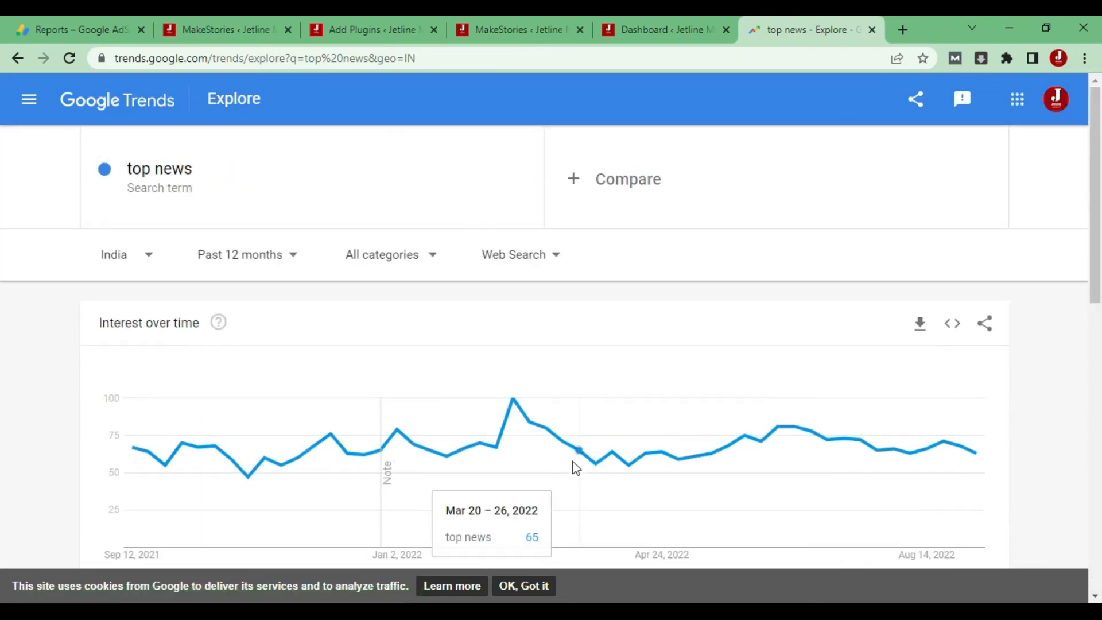
Return to the Google Trends home page and open Trending Searches
click(31, 100)
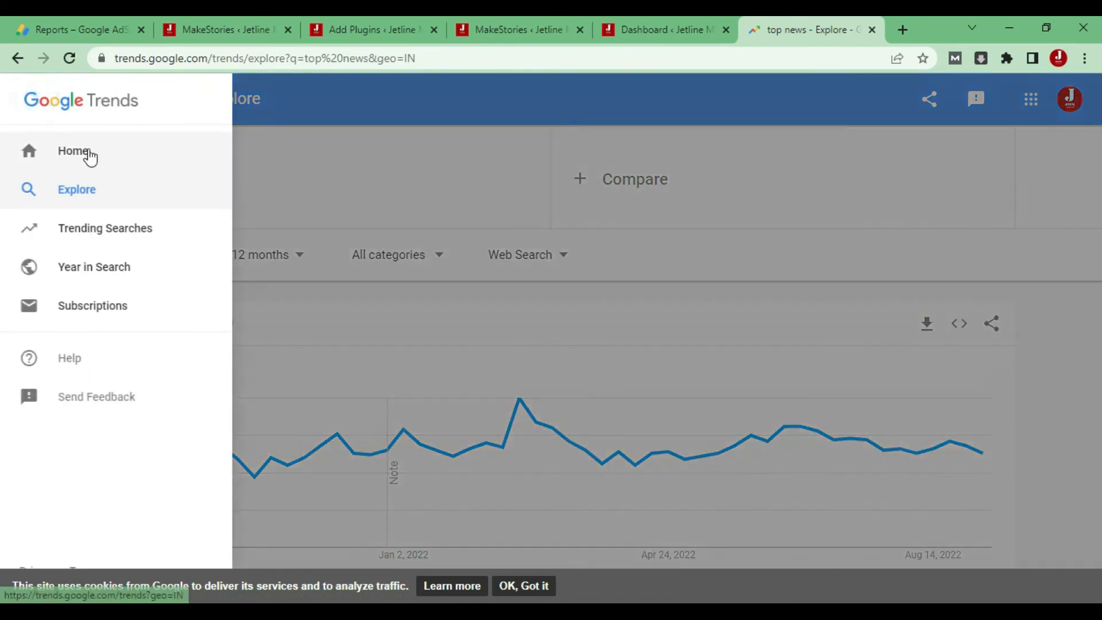
click(86, 150)
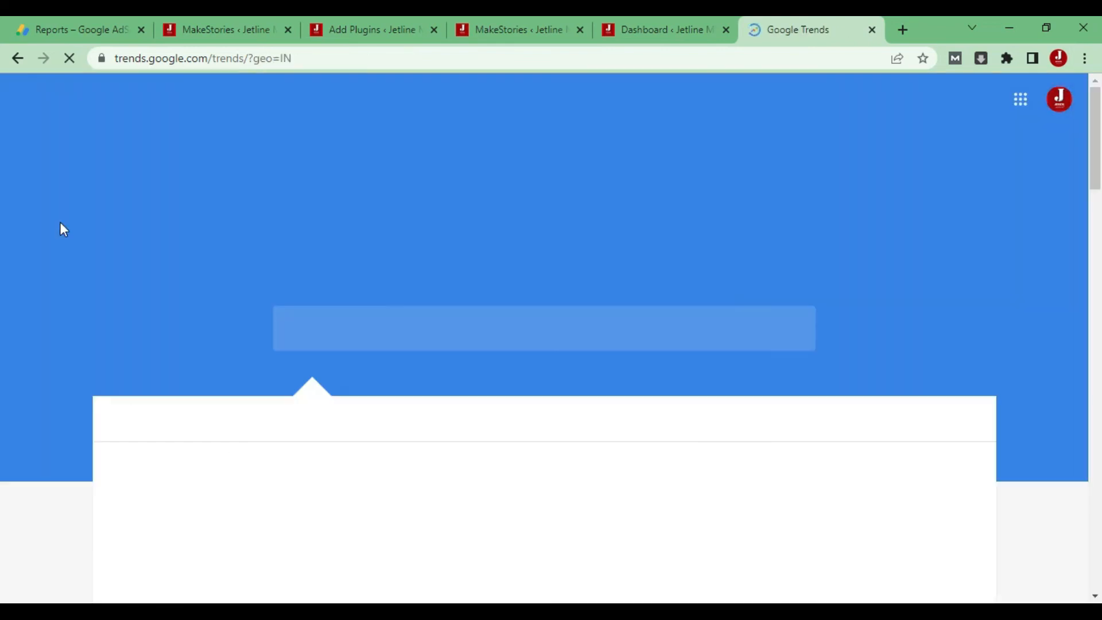
click(34, 101)
click(112, 229)
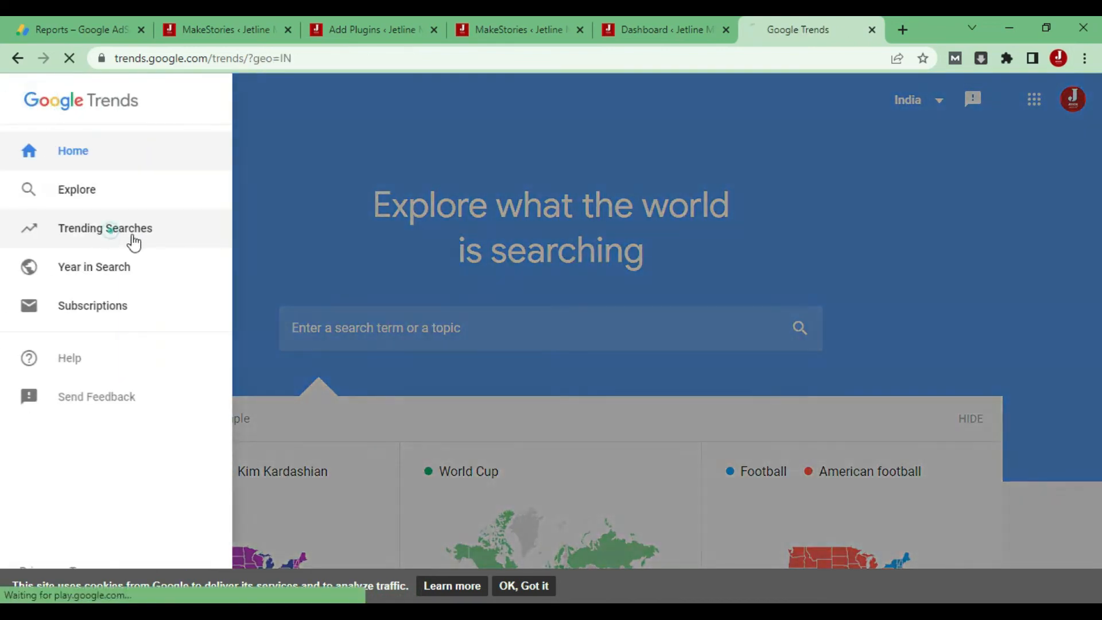
Review India's daily search trends, checking the trending topics and their search volumes across the listed days
scroll(712, 323, down, 3)
scroll(712, 323, up, 3)
scroll(711, 323, down, 10)
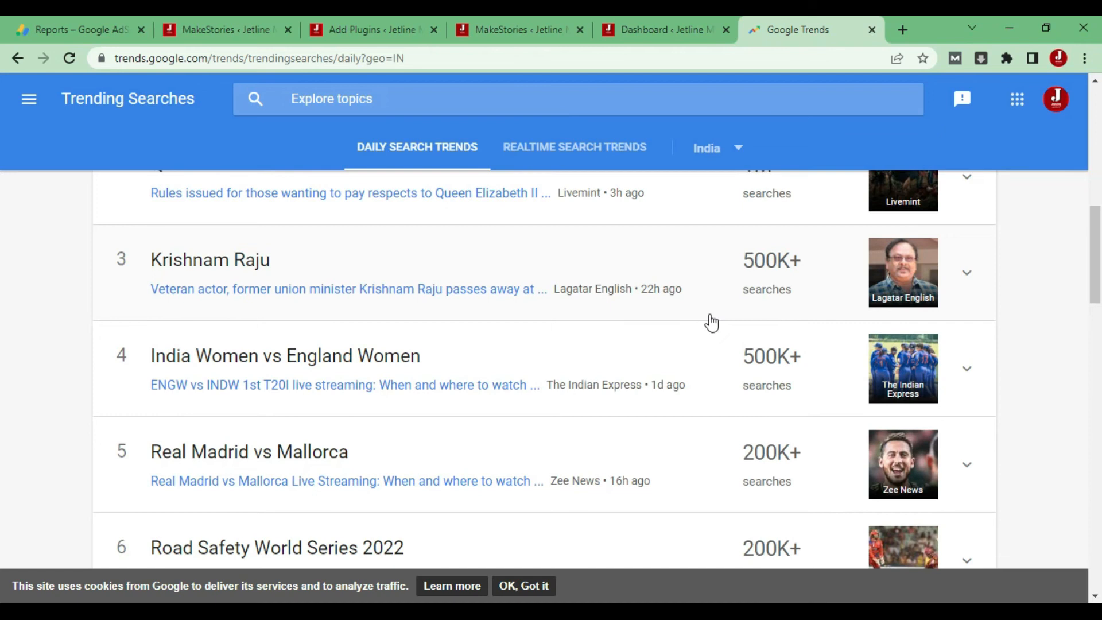
scroll(712, 323, down, 3)
scroll(711, 323, up, 10)
scroll(712, 323, up, 3)
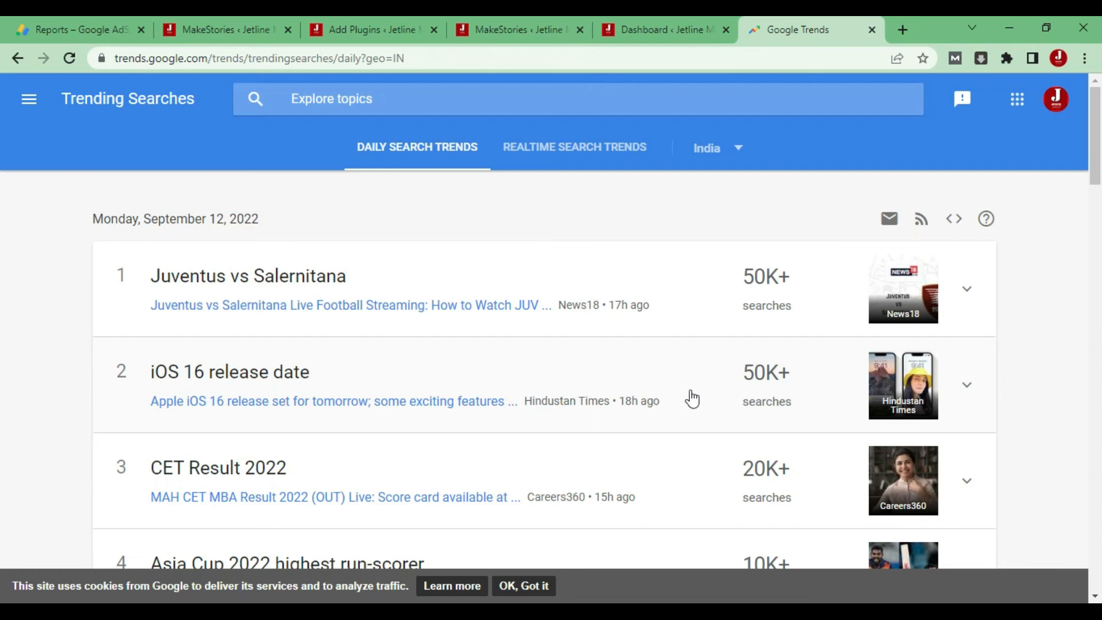
scroll(708, 405, down, 3)
scroll(710, 407, up, 3)
Switch the daily search trends country to United States
click(357, 99)
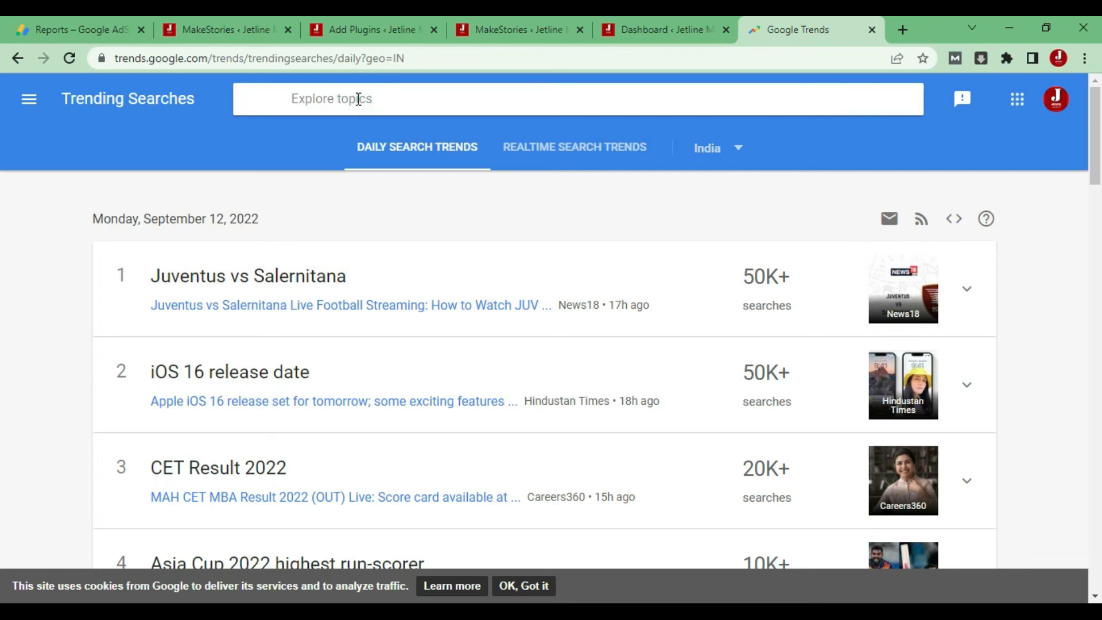
click(737, 147)
scroll(732, 324, down, 6)
scroll(734, 340, down, 20)
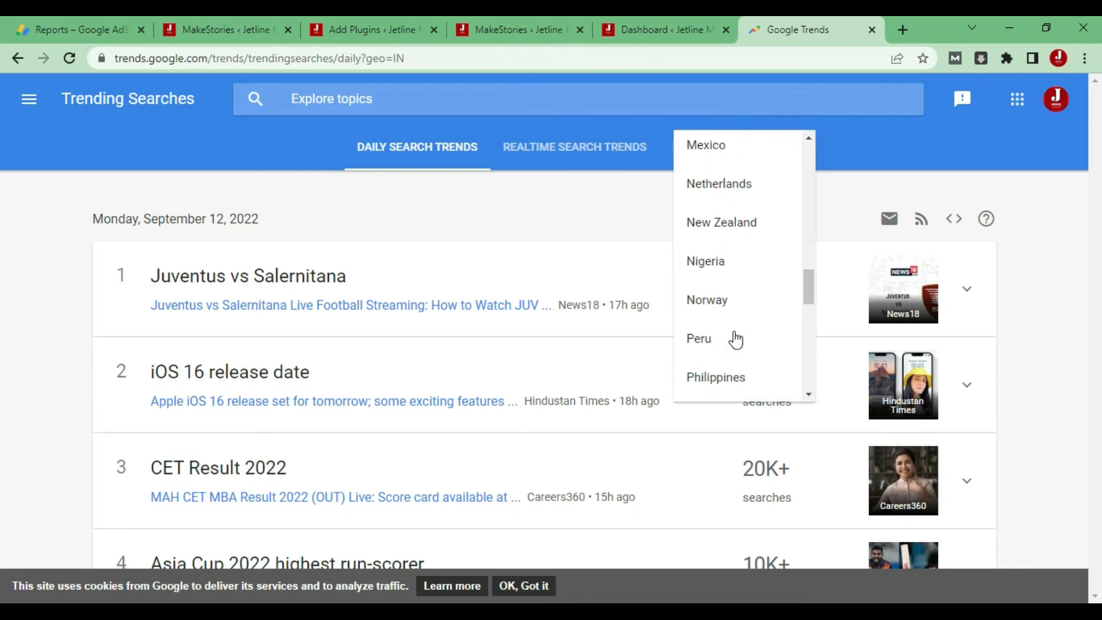
click(723, 344)
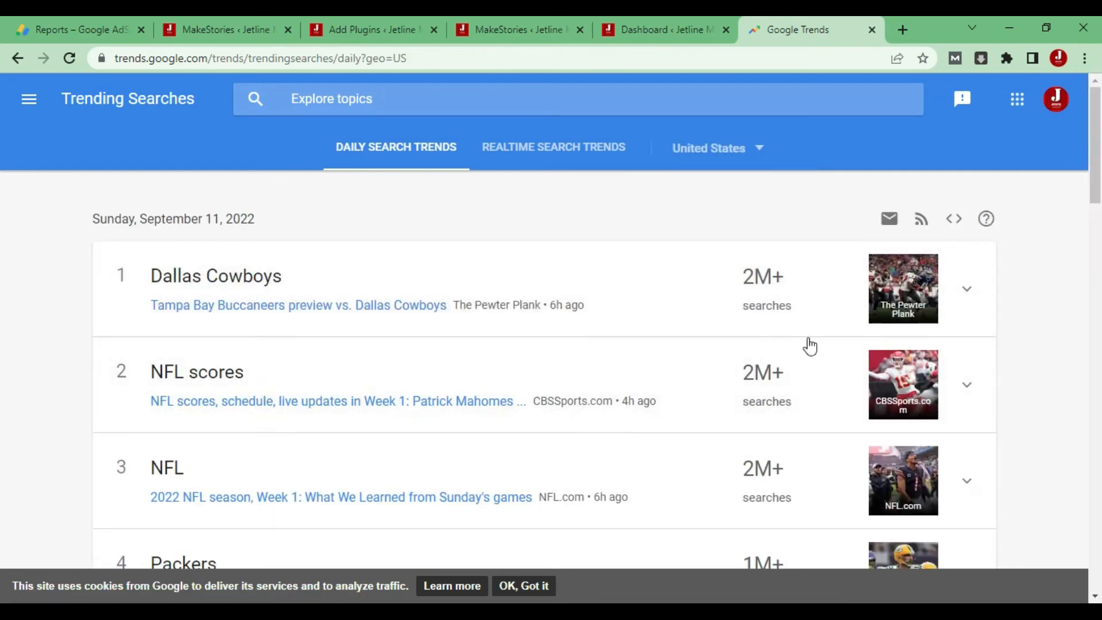
Read through the United States daily search trends for topics with high search volumes
scroll(595, 376, down, 4)
scroll(598, 377, up, 4)
scroll(645, 361, down, 4)
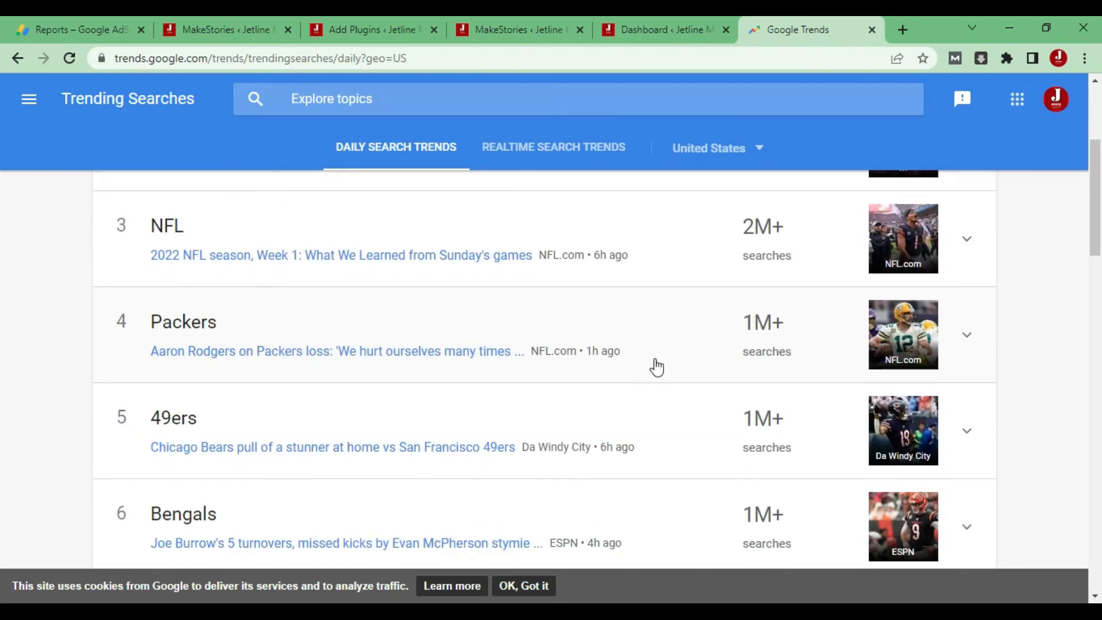
scroll(656, 367, down, 3)
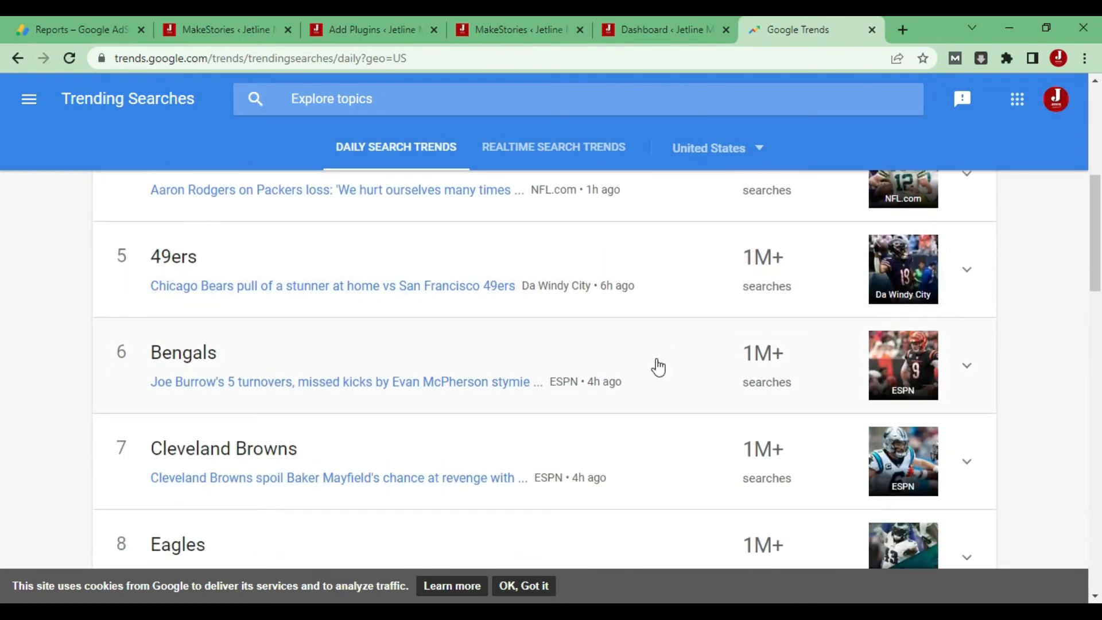
scroll(657, 367, down, 2)
scroll(658, 367, down, 3)
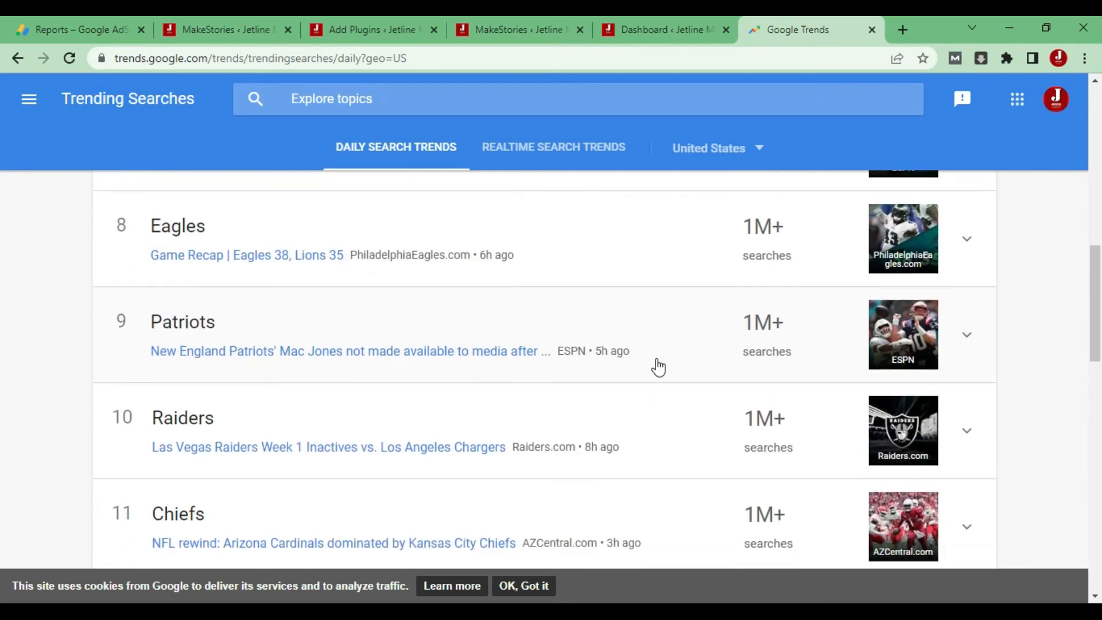
Examine the rest of the United States daily trends list down to rank 20, comparing topics and search volumes, and return to its start
scroll(658, 367, down, 3)
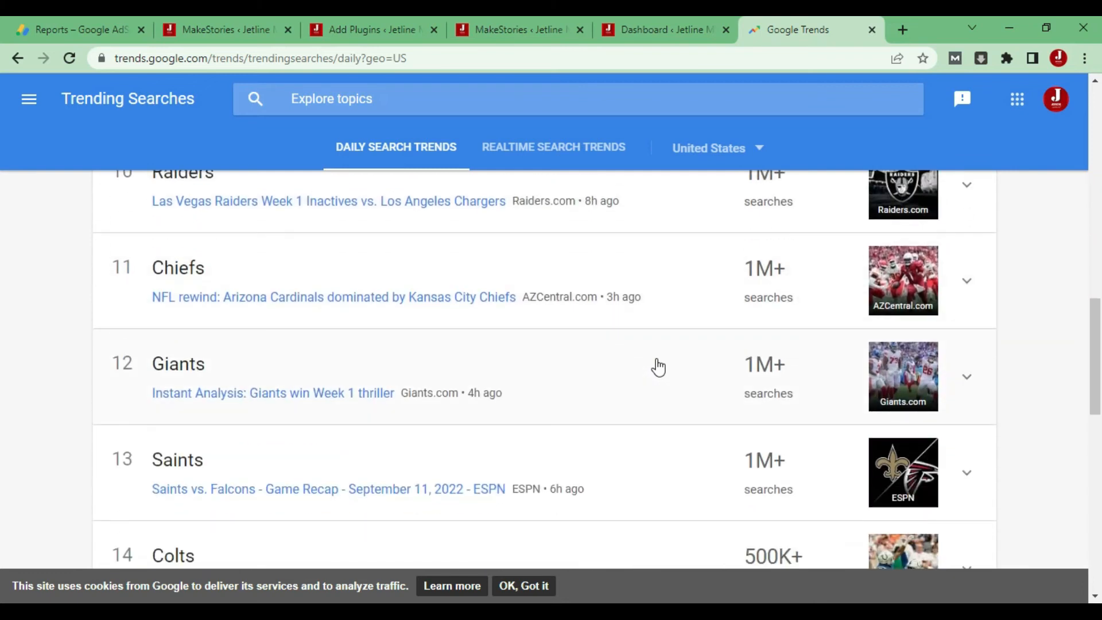
scroll(658, 366, down, 3)
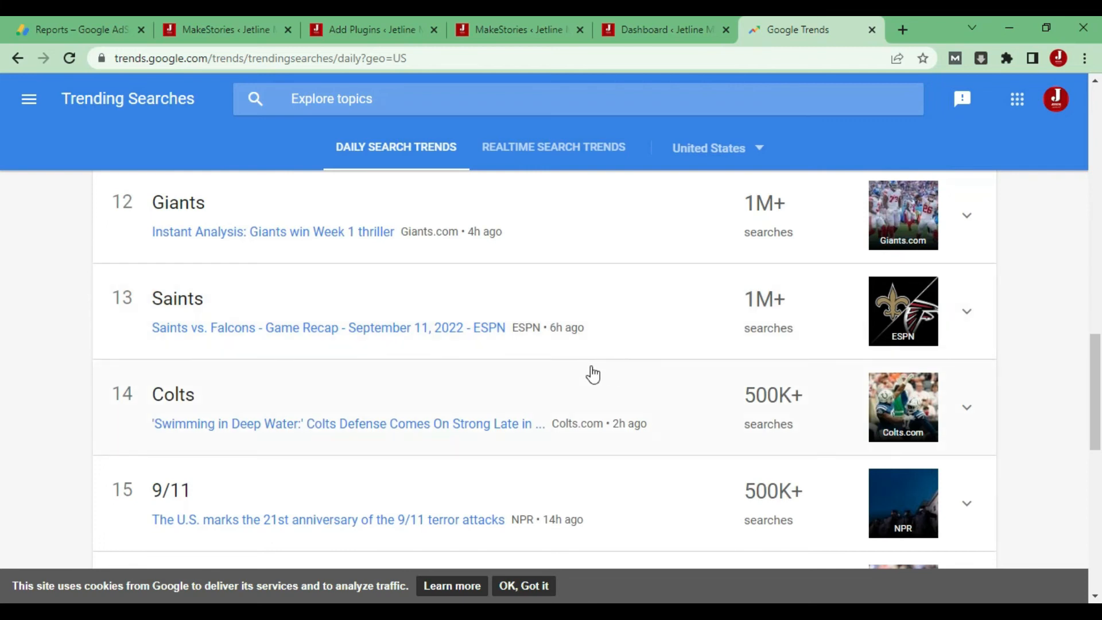
scroll(591, 374, down, 3)
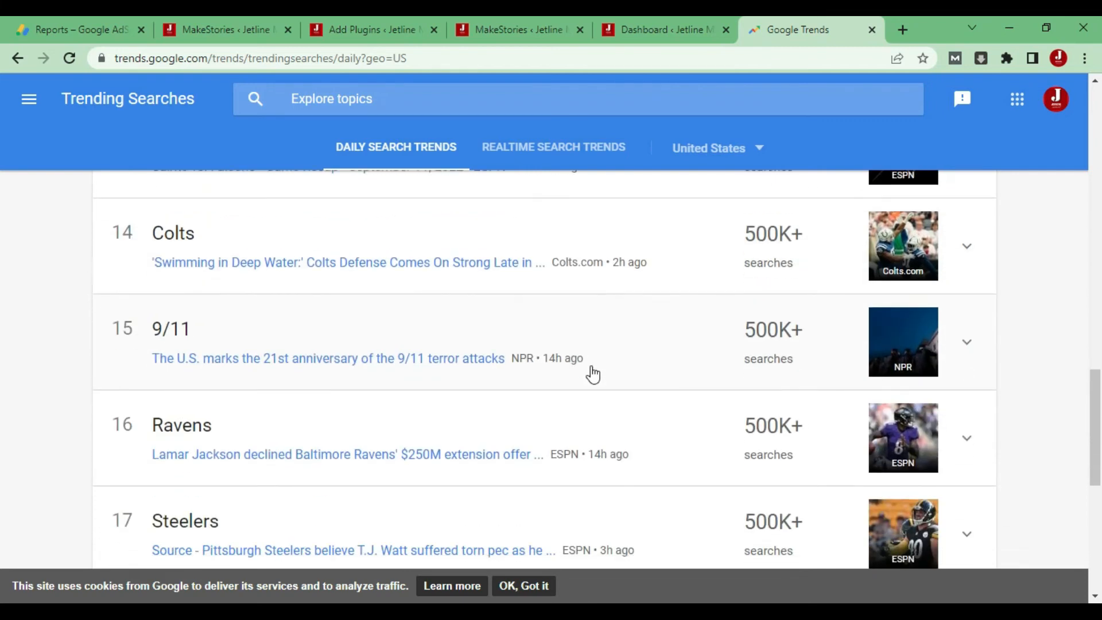
scroll(593, 374, down, 4)
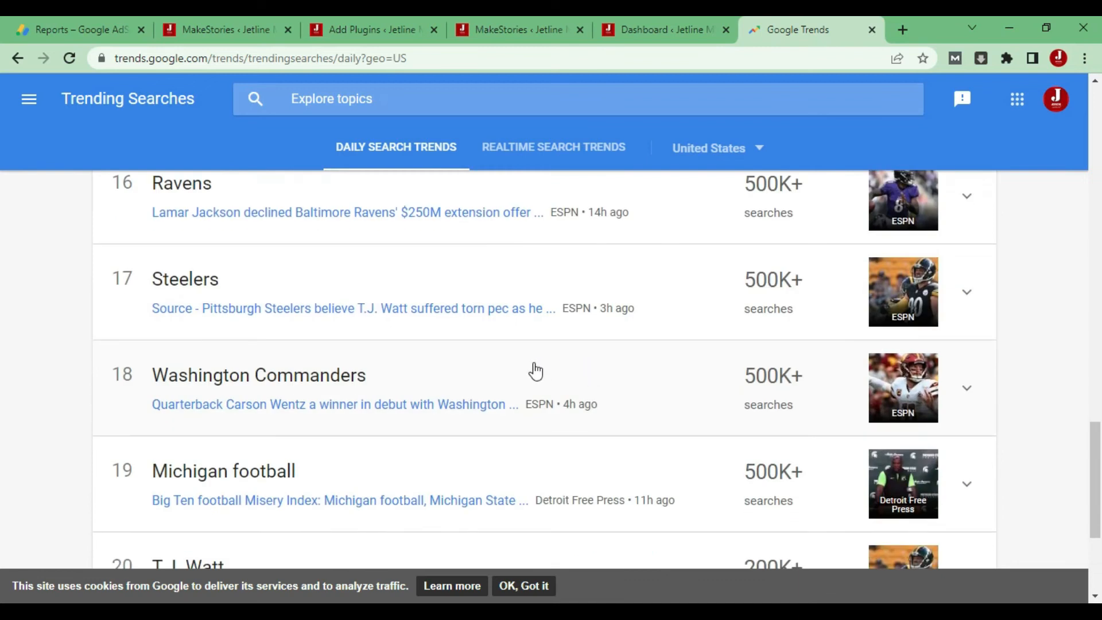
scroll(535, 370, down, 4)
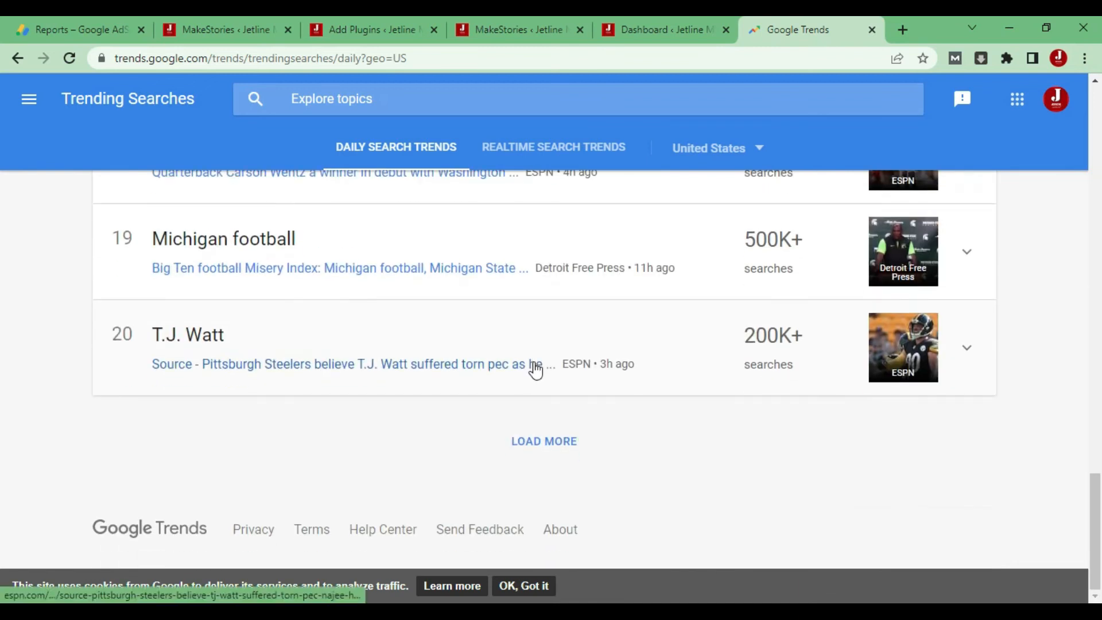
scroll(551, 403, up, 4)
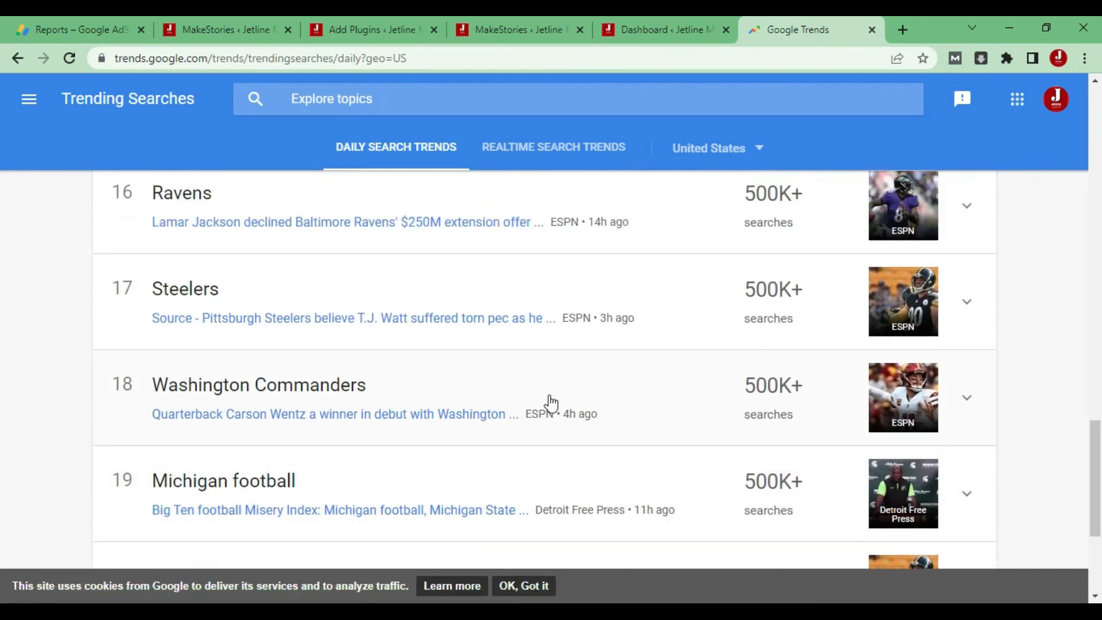
scroll(550, 404, up, 4)
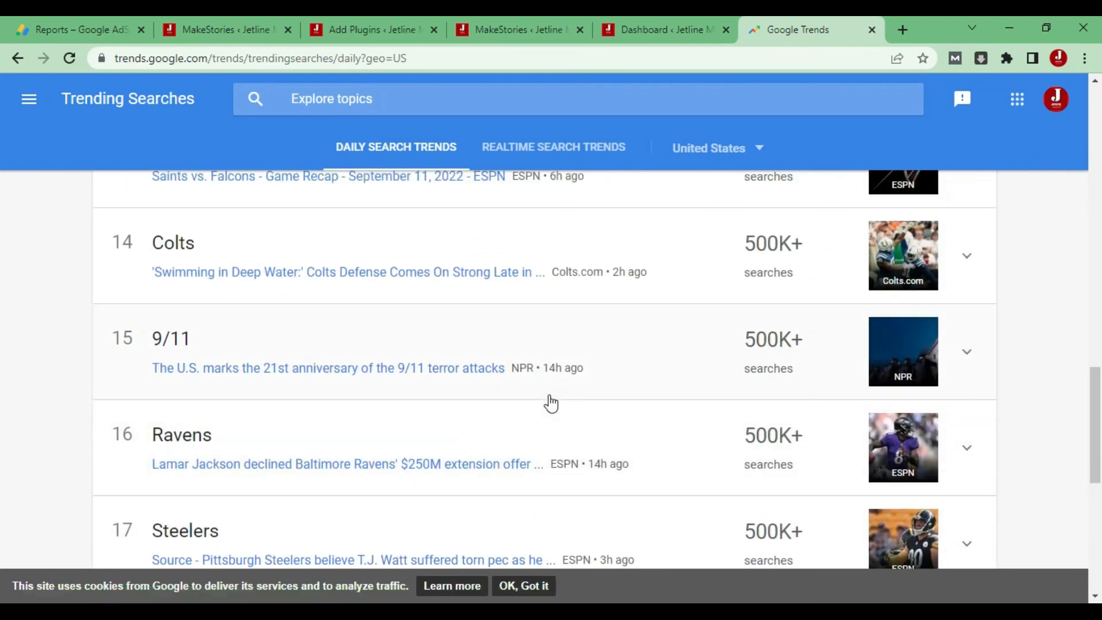
scroll(551, 403, up, 5)
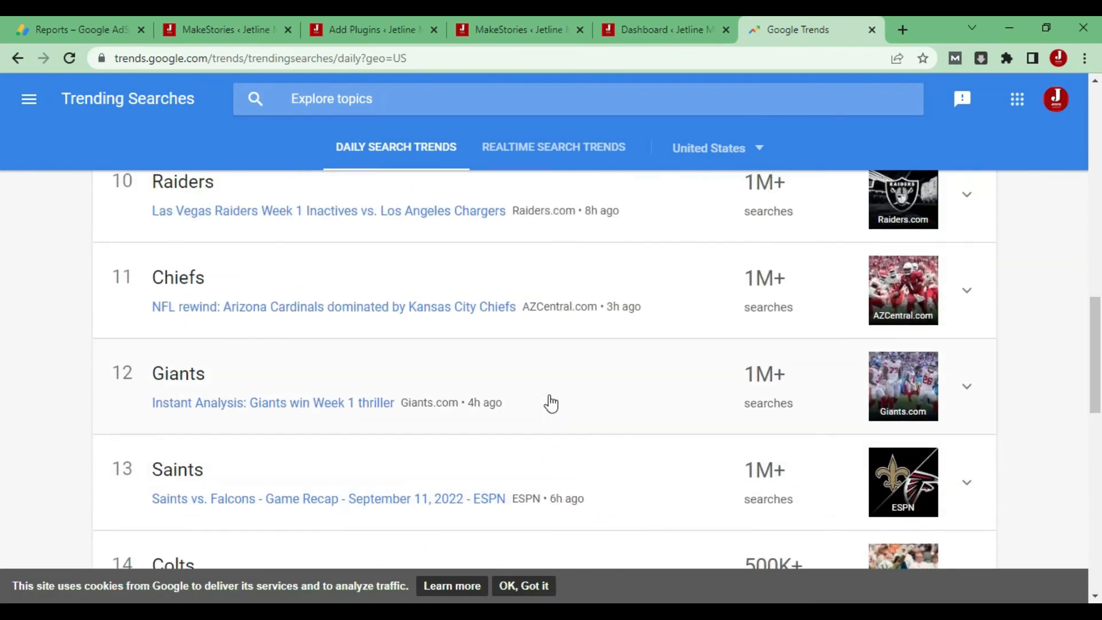
scroll(551, 403, up, 5)
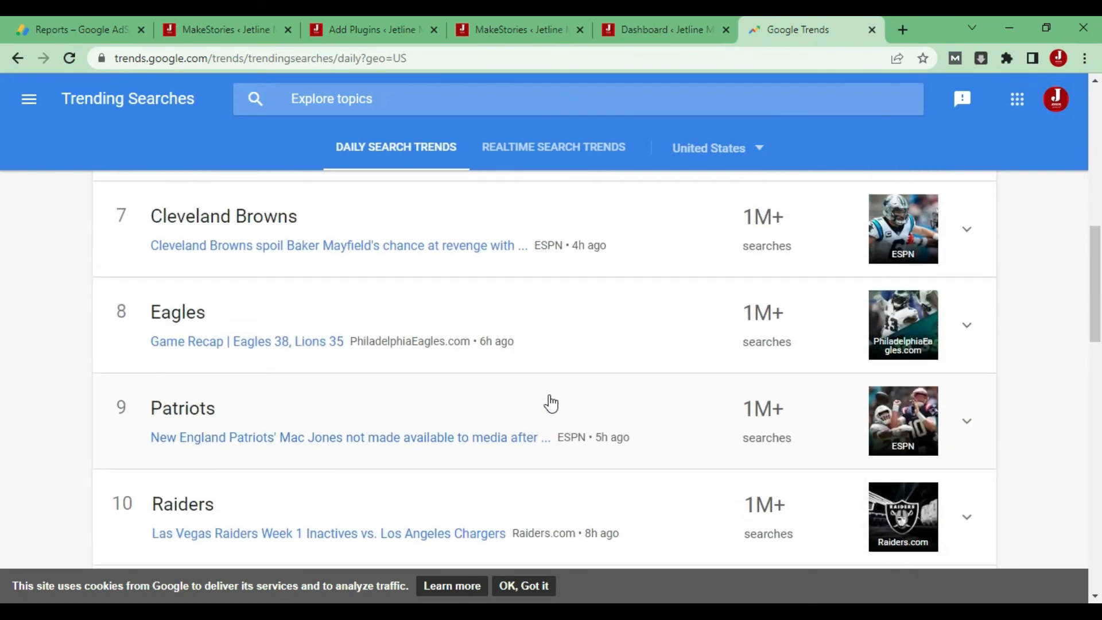
scroll(551, 404, up, 5)
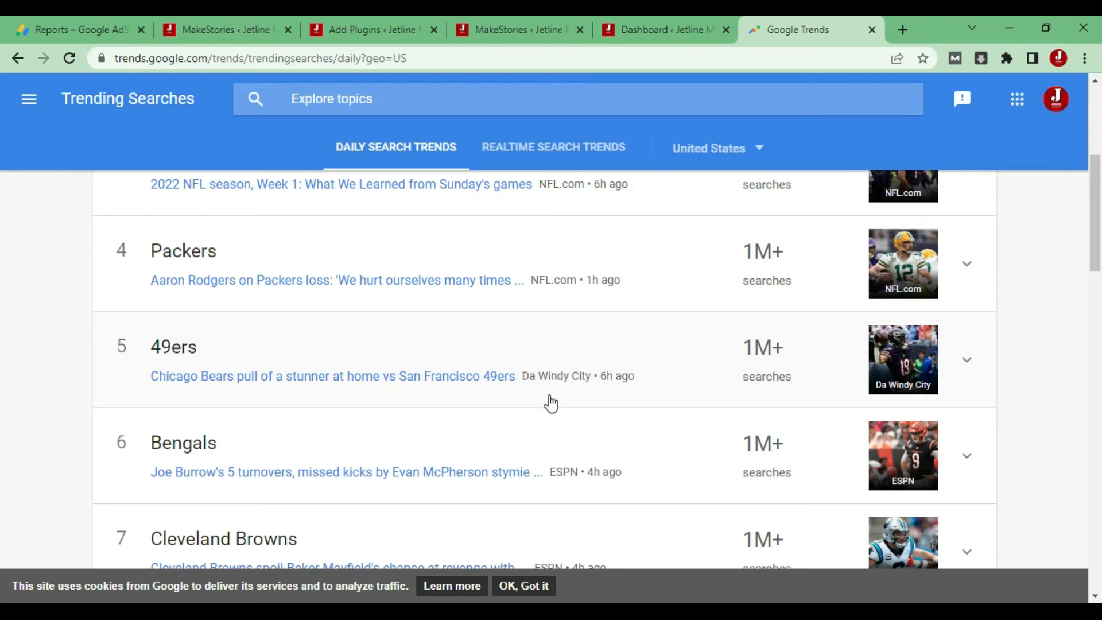
scroll(551, 404, up, 5)
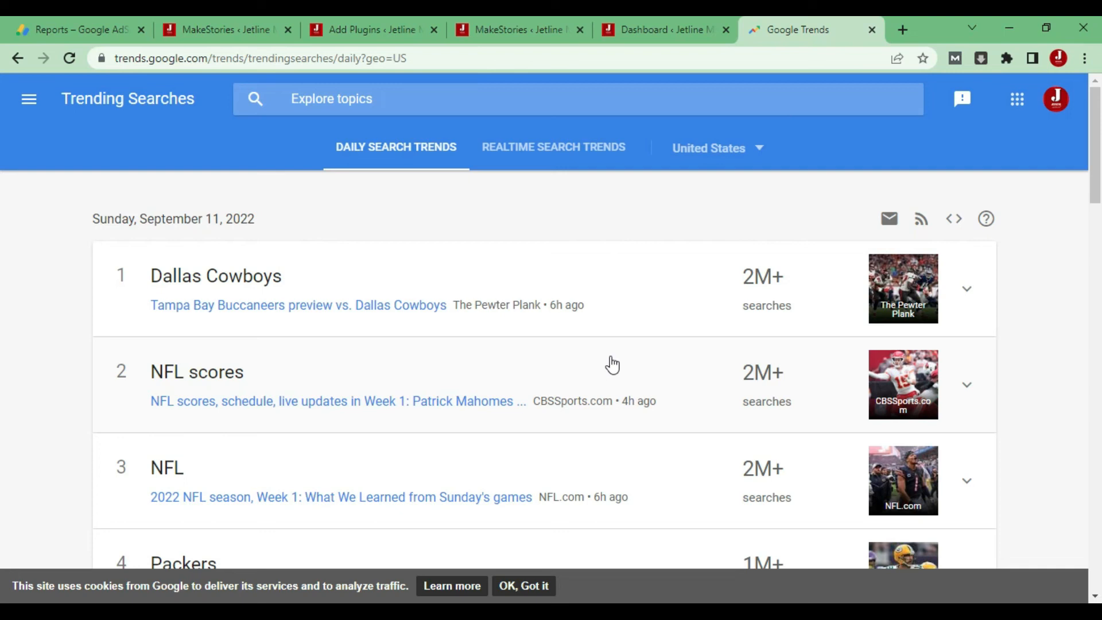
Explore the search term "technolgy" in Google Trends
click(422, 101)
text(tech)
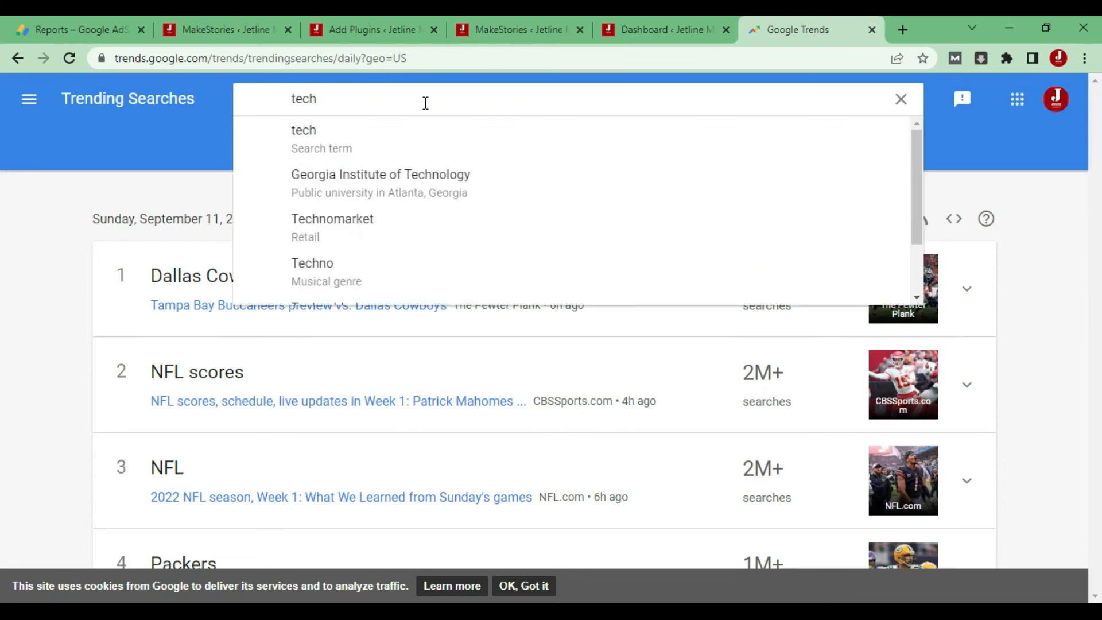
text(ni)
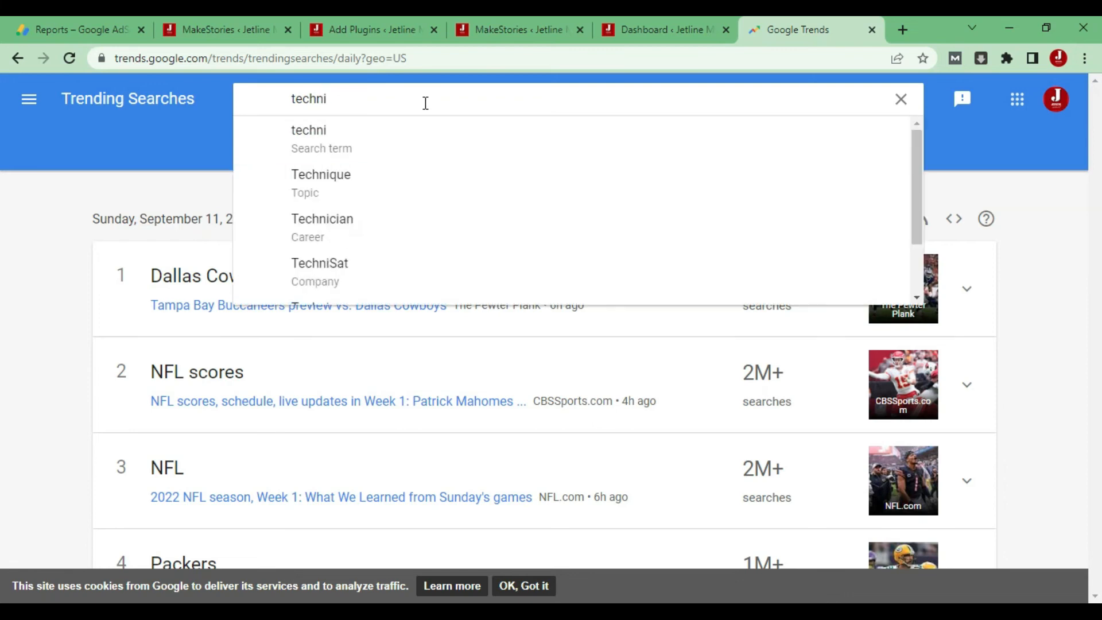
key(Down)
key(Down)
key(Down)
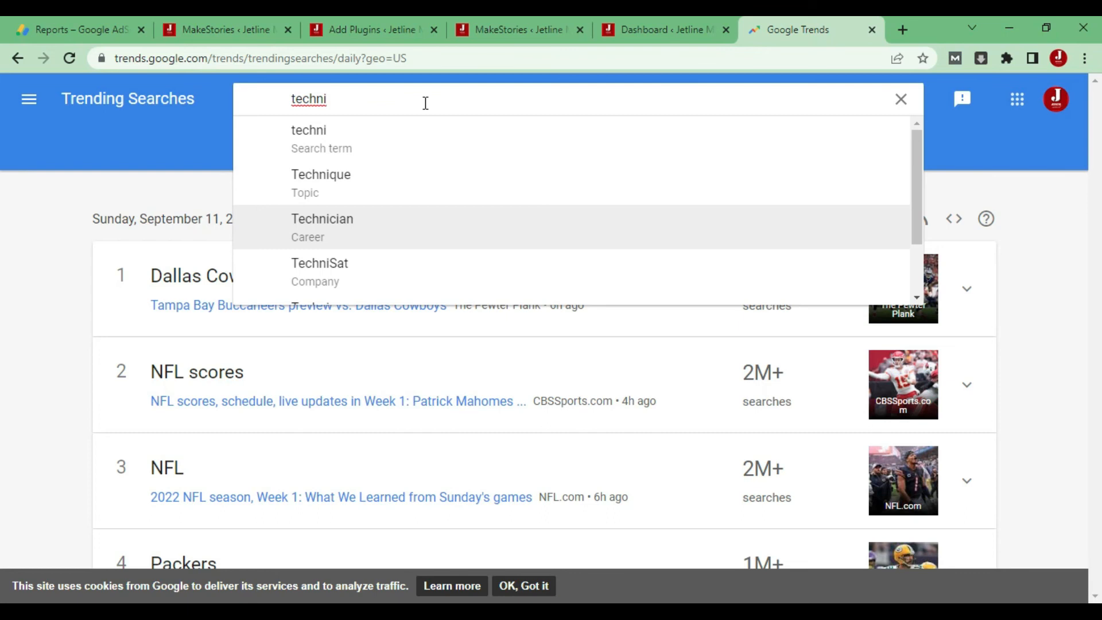
key(BackSpace)
key(BackSpace)
text(n)
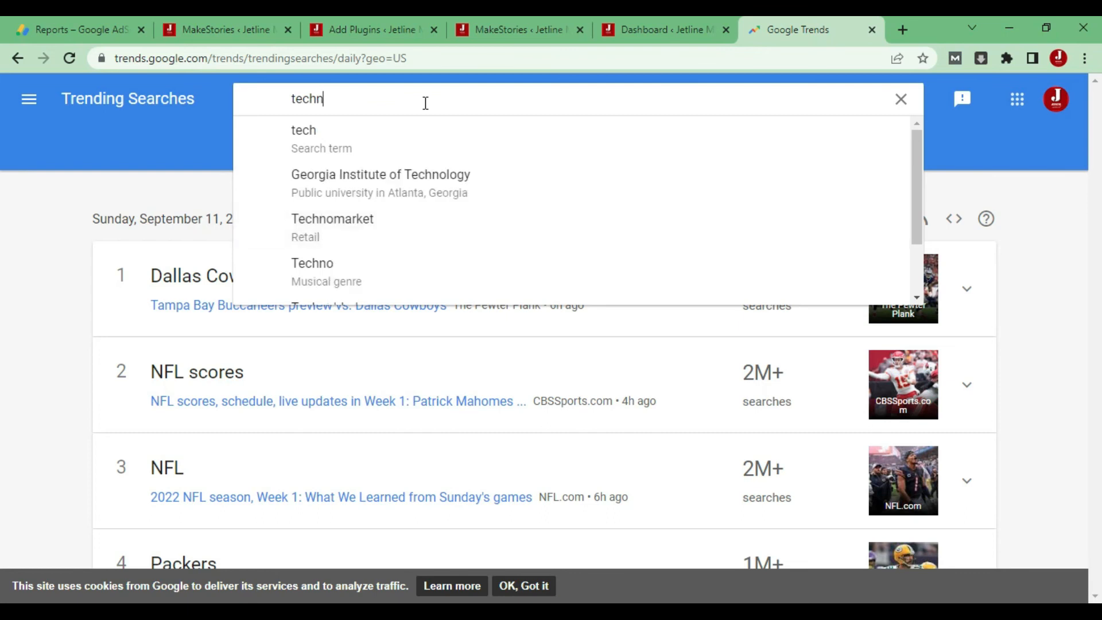
text(olgy)
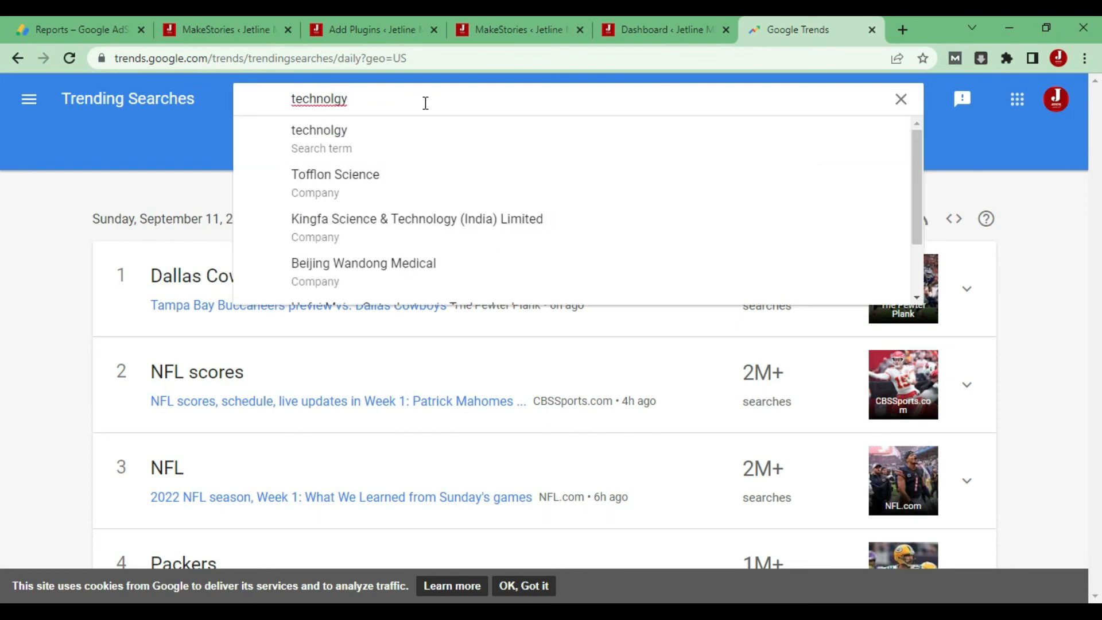
key(Return)
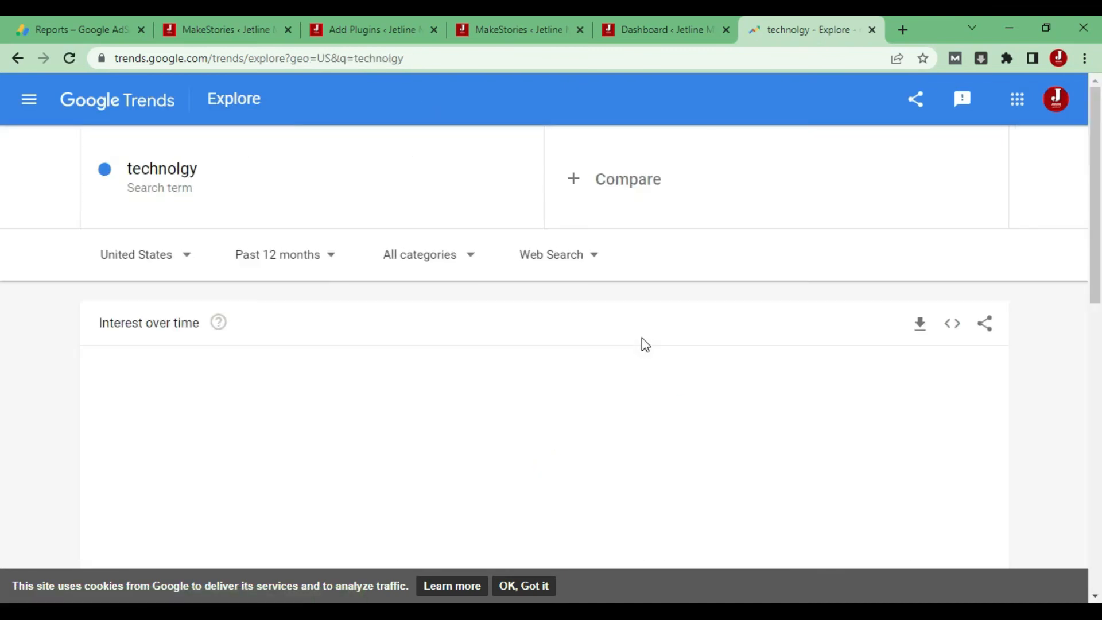
Review the term's interest over time, interest by subregion, related topics and related queries, and return to the daily search trends
scroll(641, 338, down, 10)
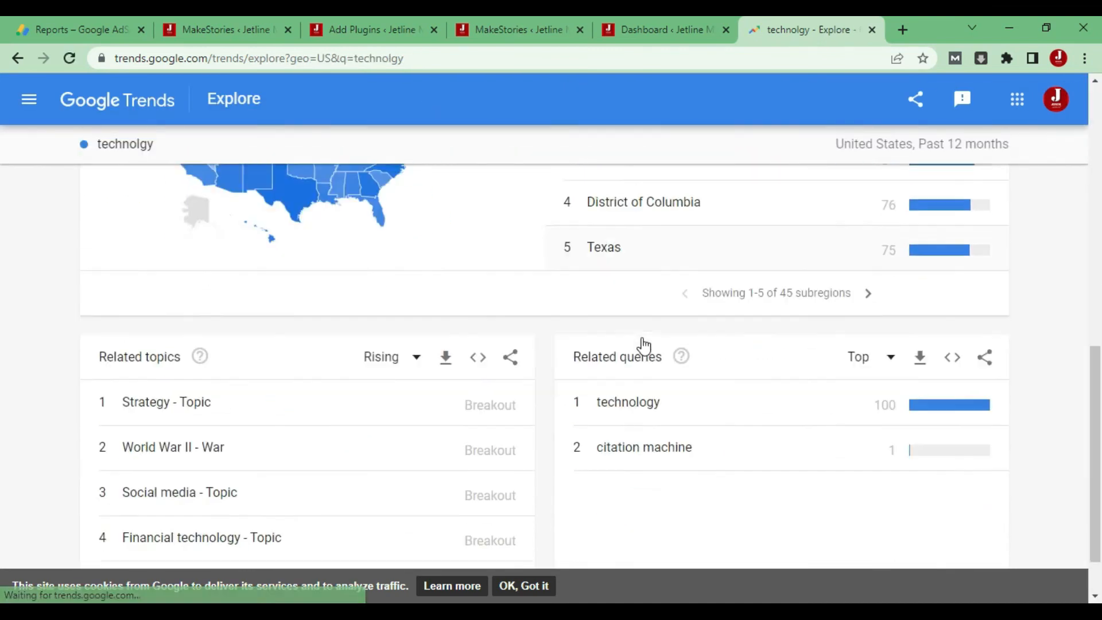
scroll(643, 344, down, 1)
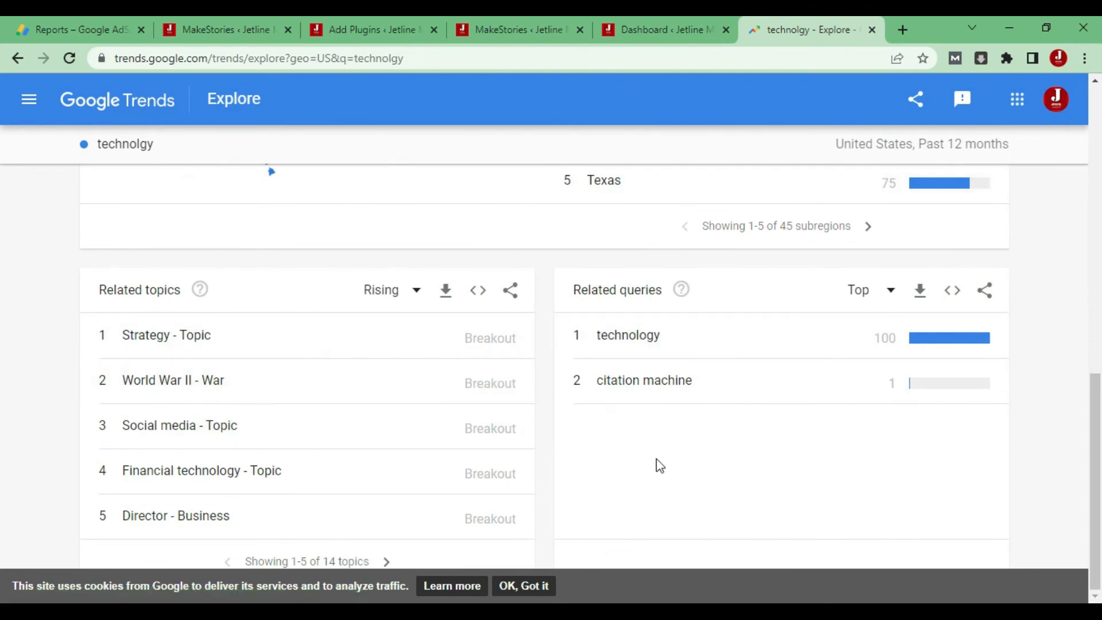
scroll(597, 450, up, 9)
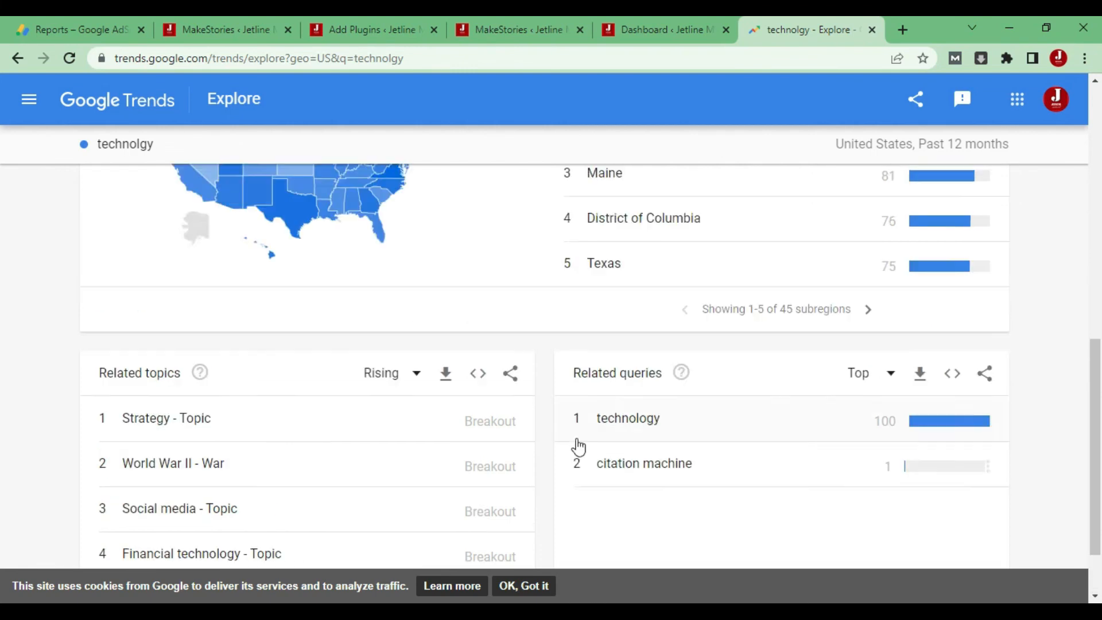
scroll(574, 432, up, 2)
scroll(574, 433, down, 6)
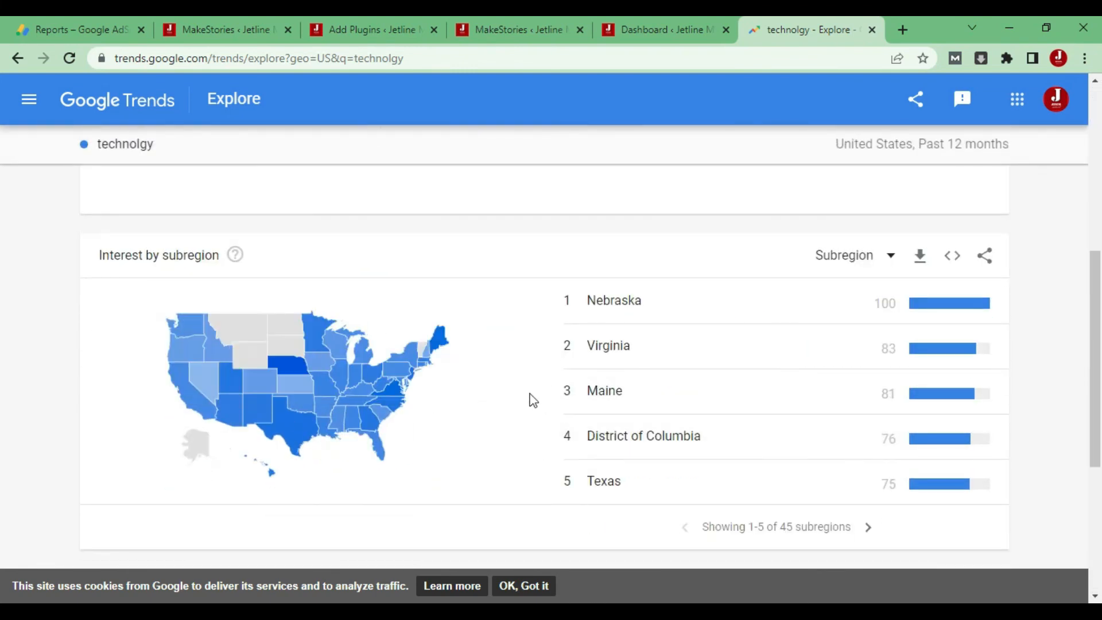
scroll(533, 398, up, 8)
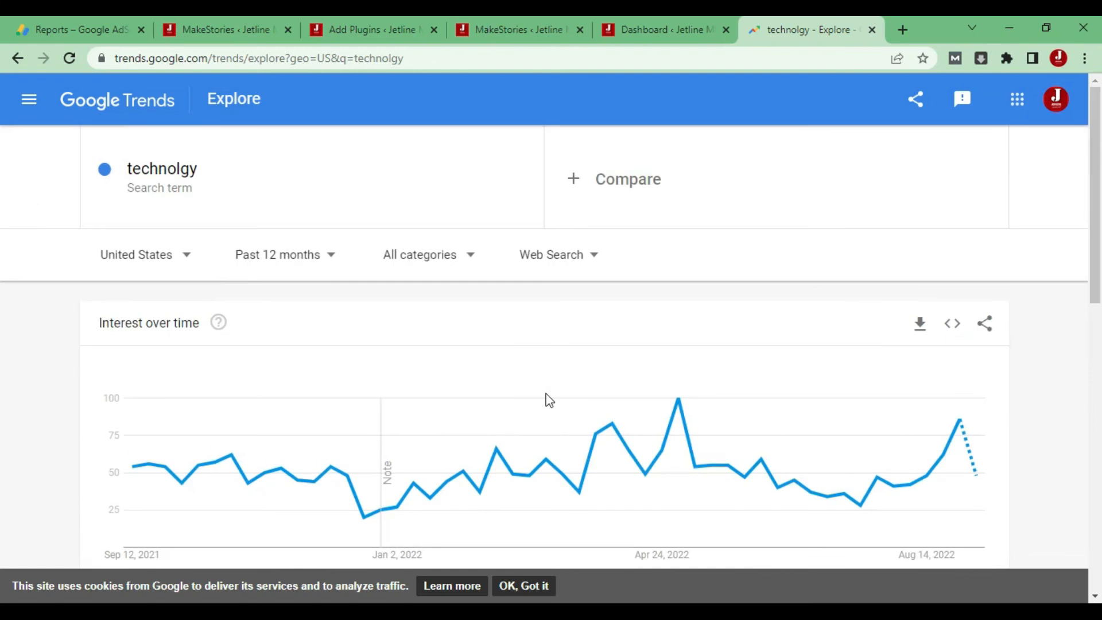
click(18, 58)
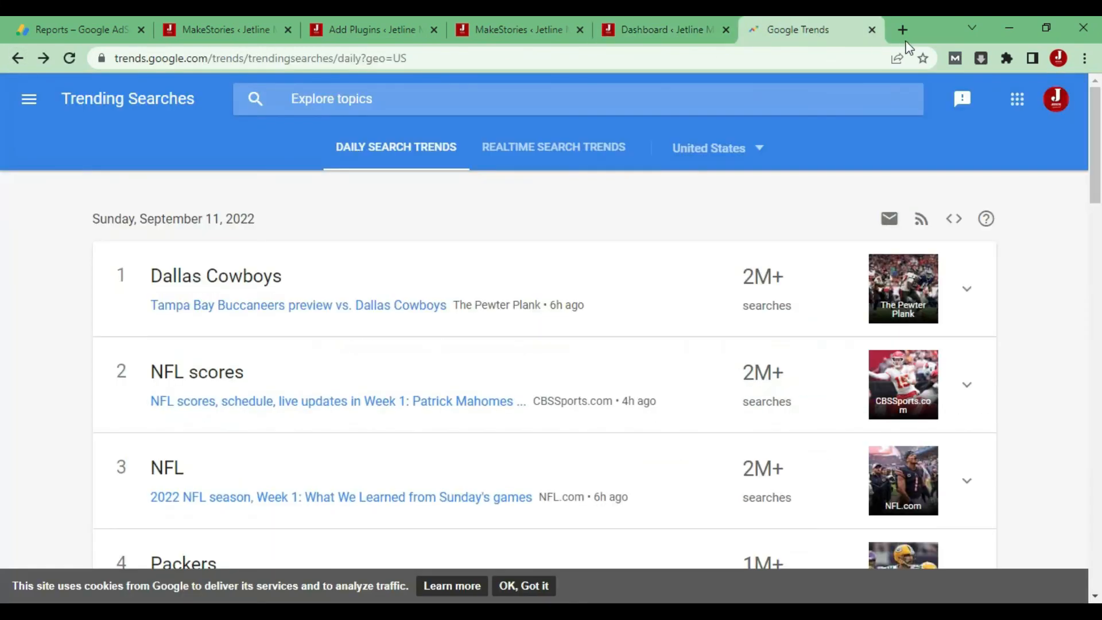
Search Google for "news" in a new tab and look over the general results
click(902, 29)
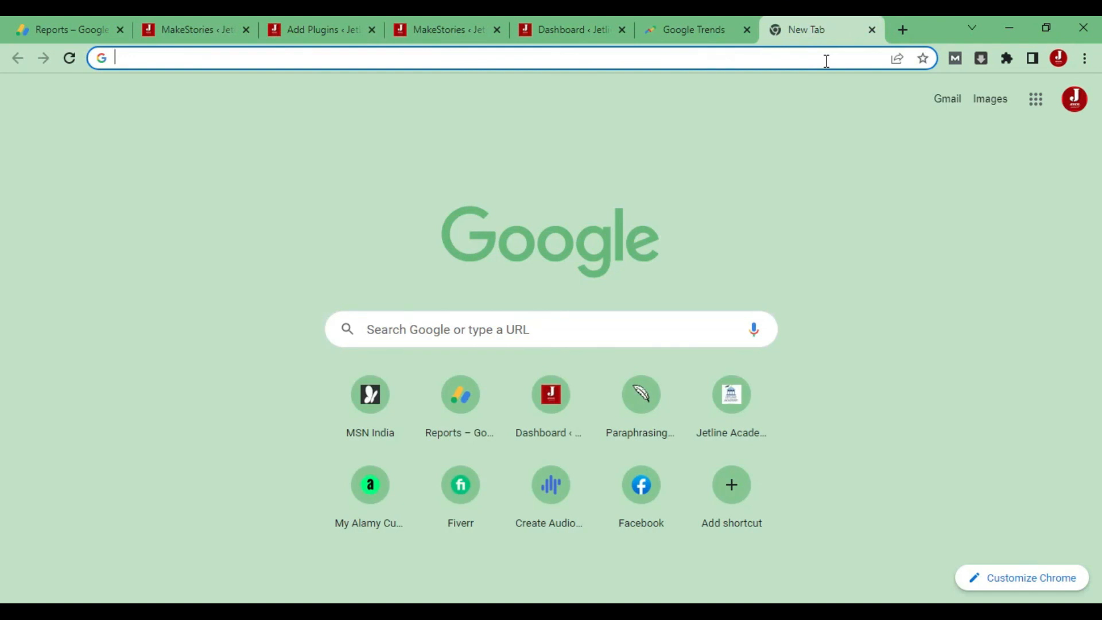
text(news)
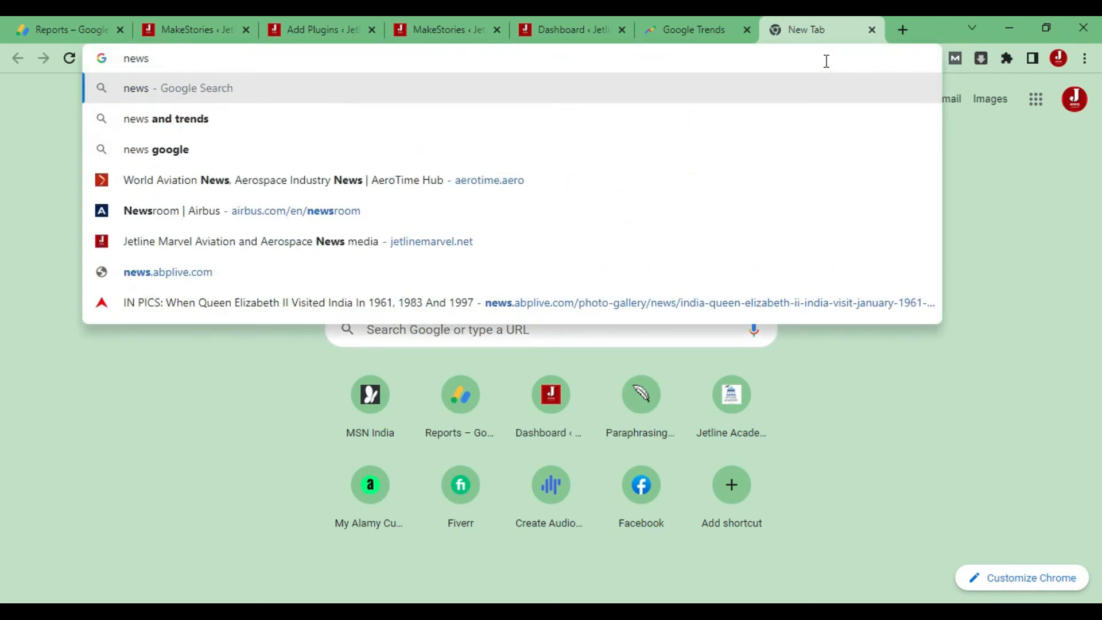
key(Return)
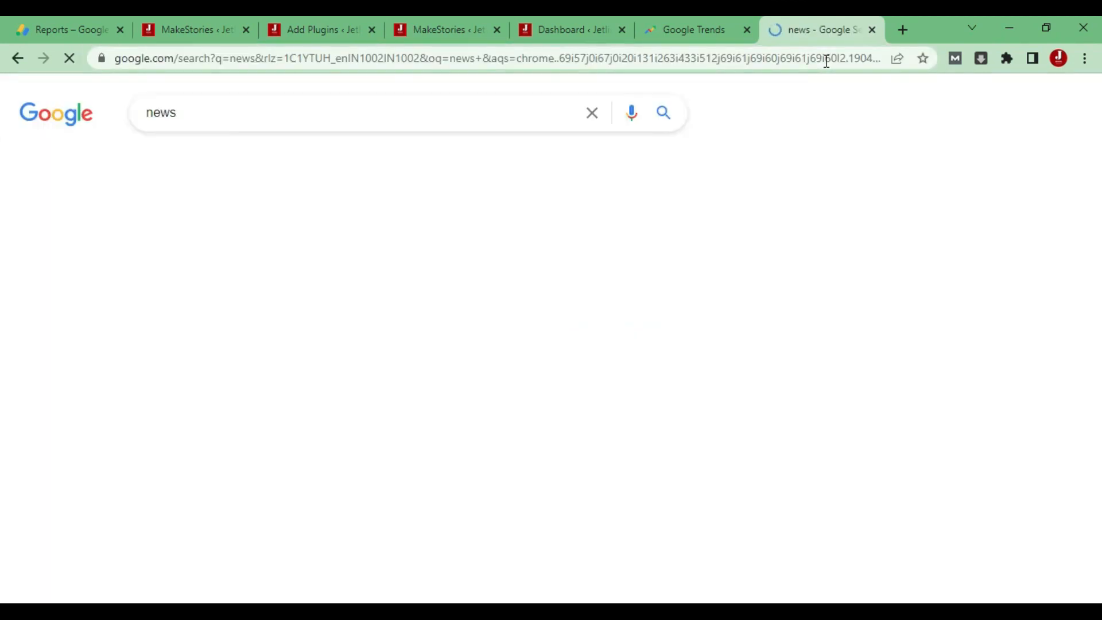
scroll(786, 380, down, 10)
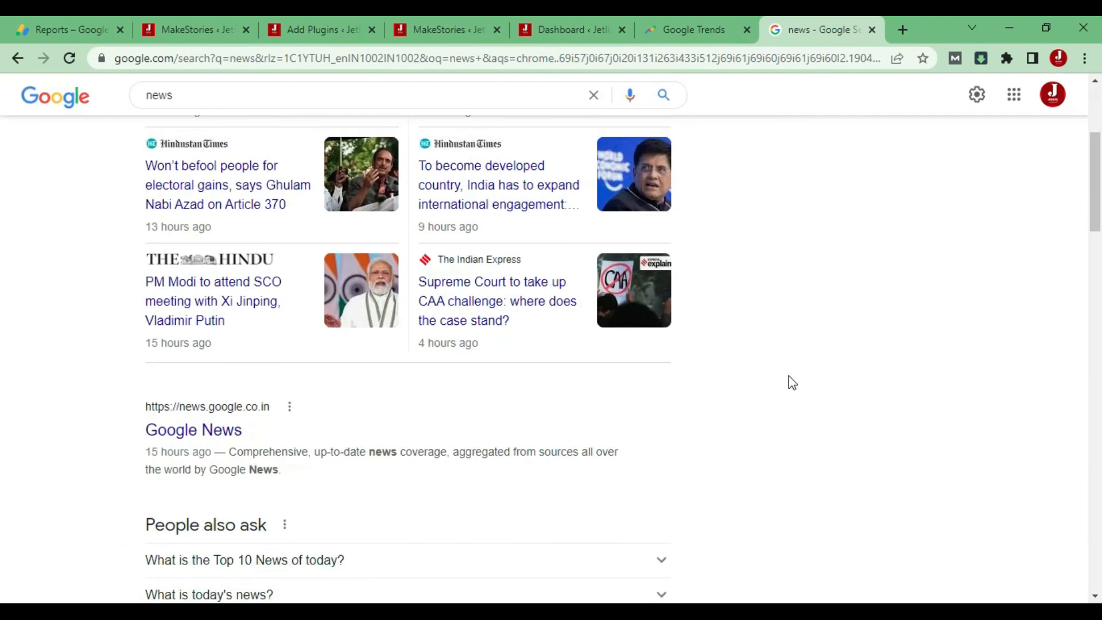
scroll(792, 383, up, 8)
scroll(792, 383, down, 3)
scroll(315, 445, up, 5)
Limit the Google results to News and skim the current headlines for story ideas
click(232, 163)
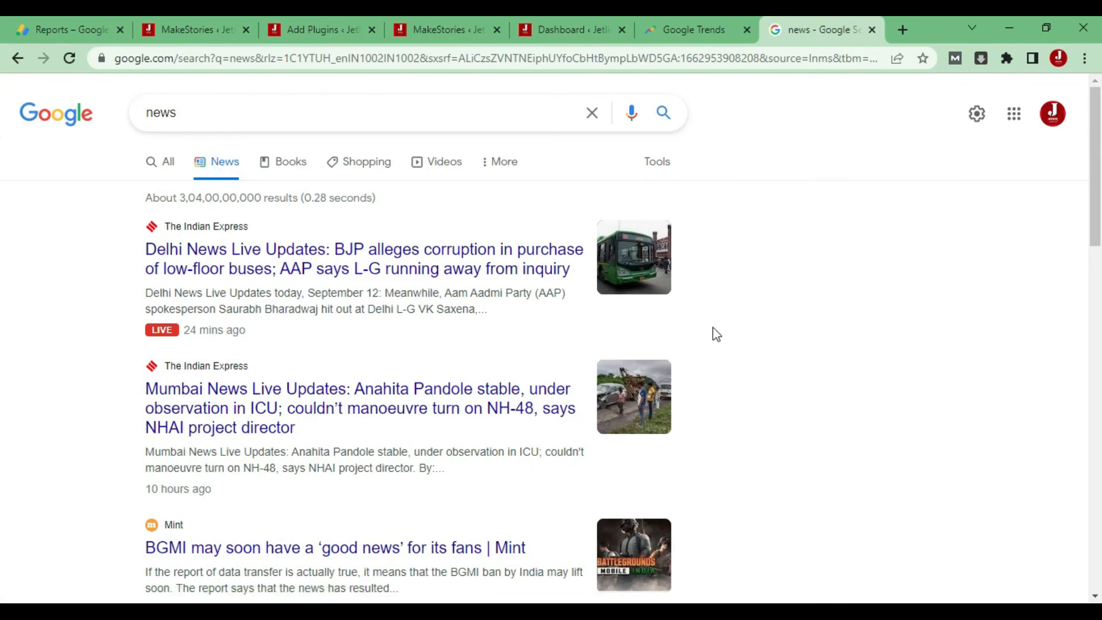
scroll(714, 332, down, 5)
scroll(716, 333, down, 12)
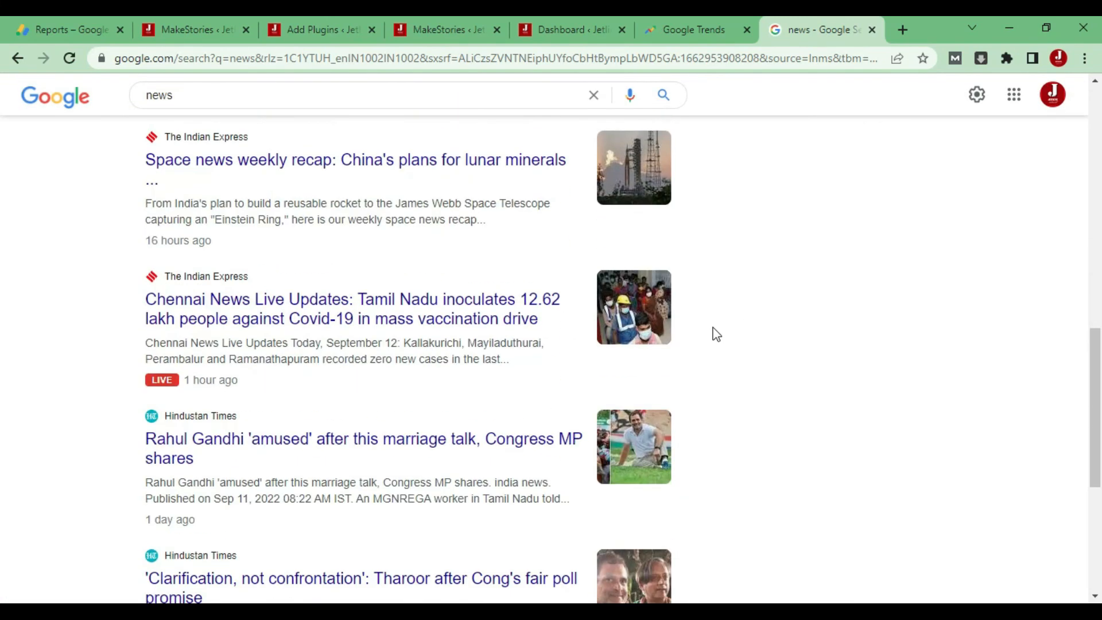
scroll(716, 334, up, 17)
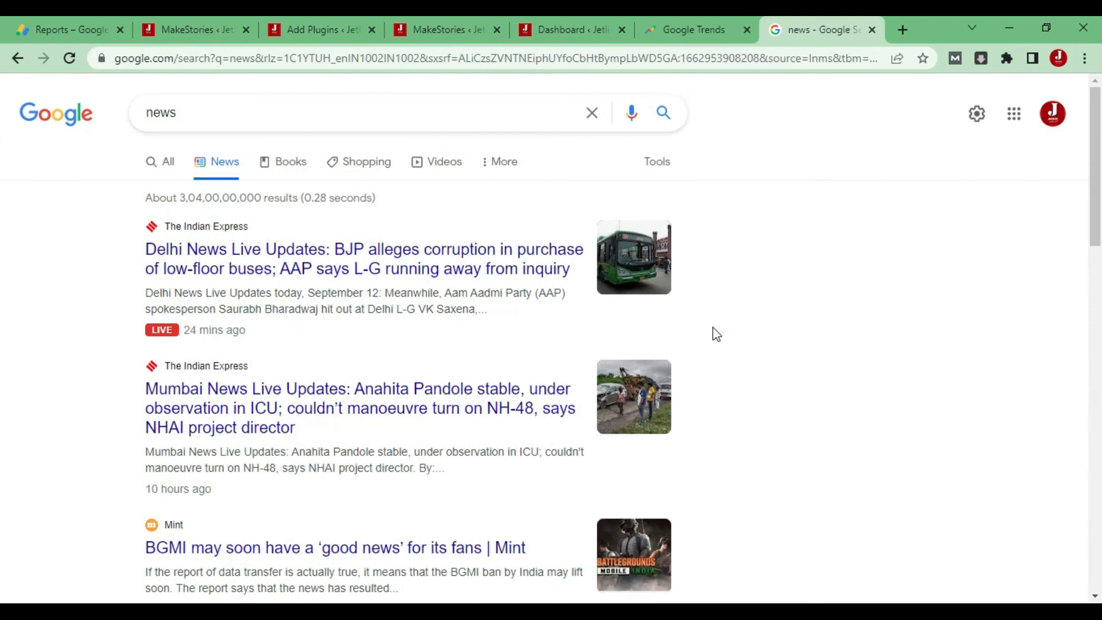
Revisit the open Google Trends, MakeStories General Settings and Add Plugins pages, ending on the MakeStories Story Analytics page
click(691, 21)
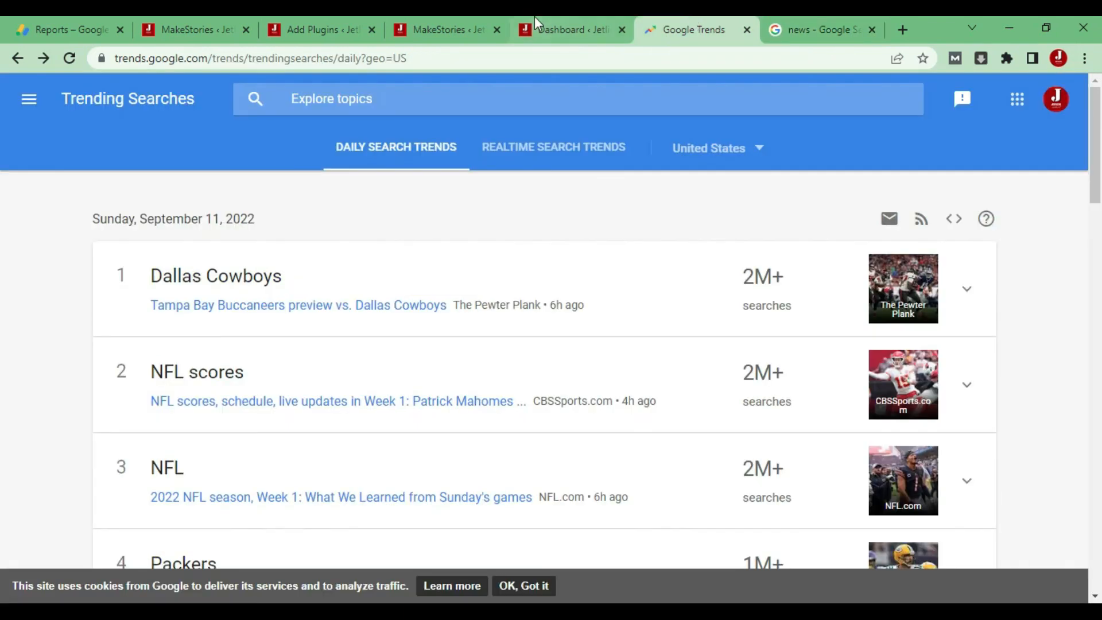
click(534, 20)
click(434, 23)
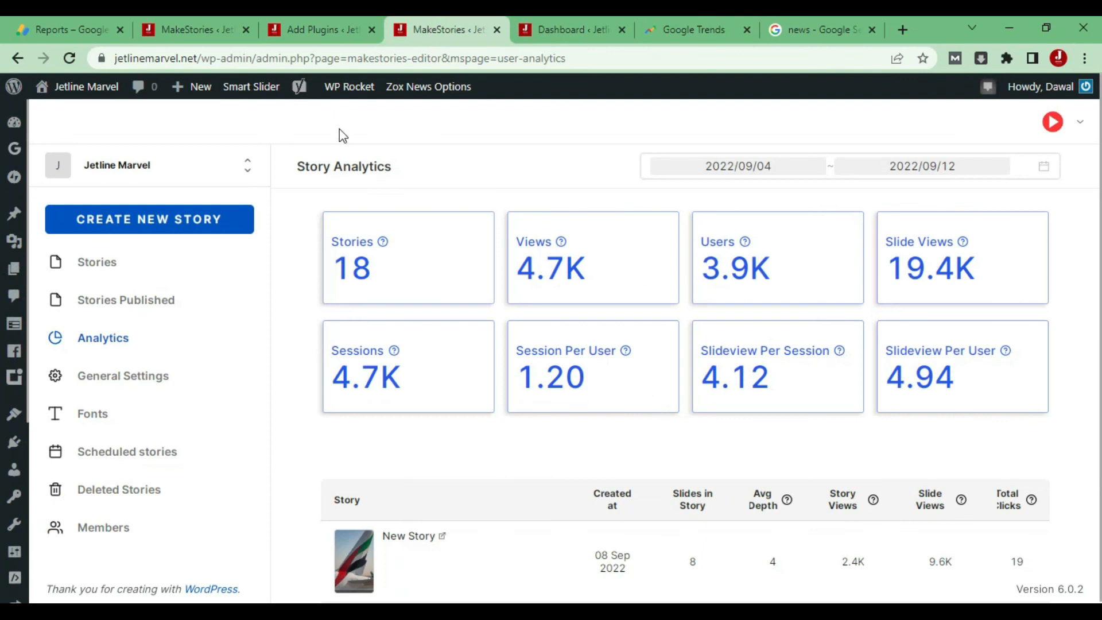
click(336, 17)
click(218, 17)
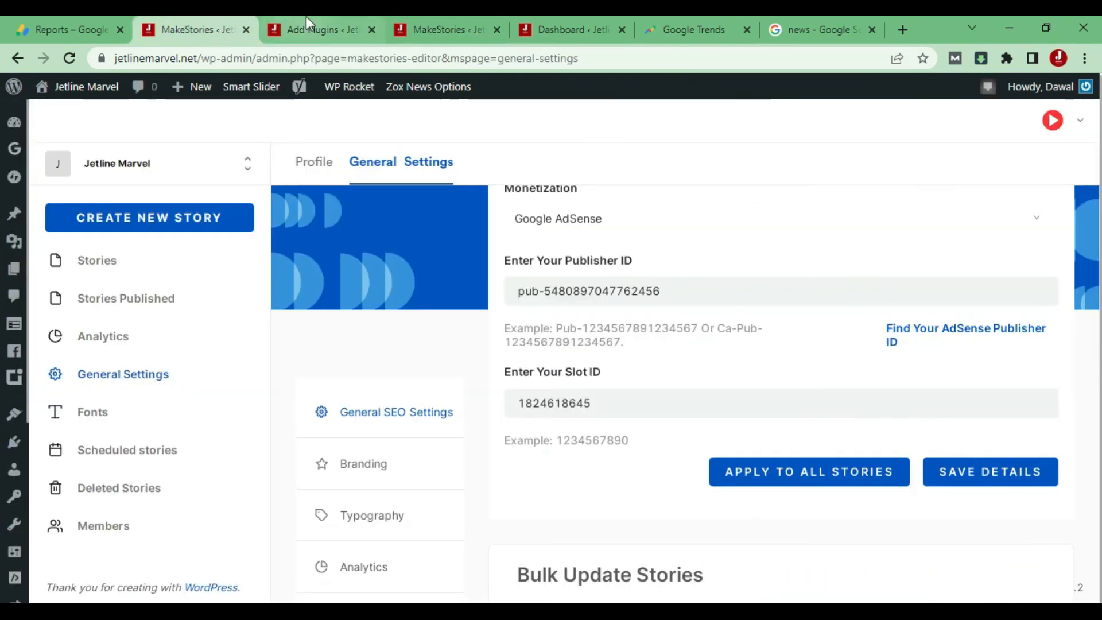
click(305, 16)
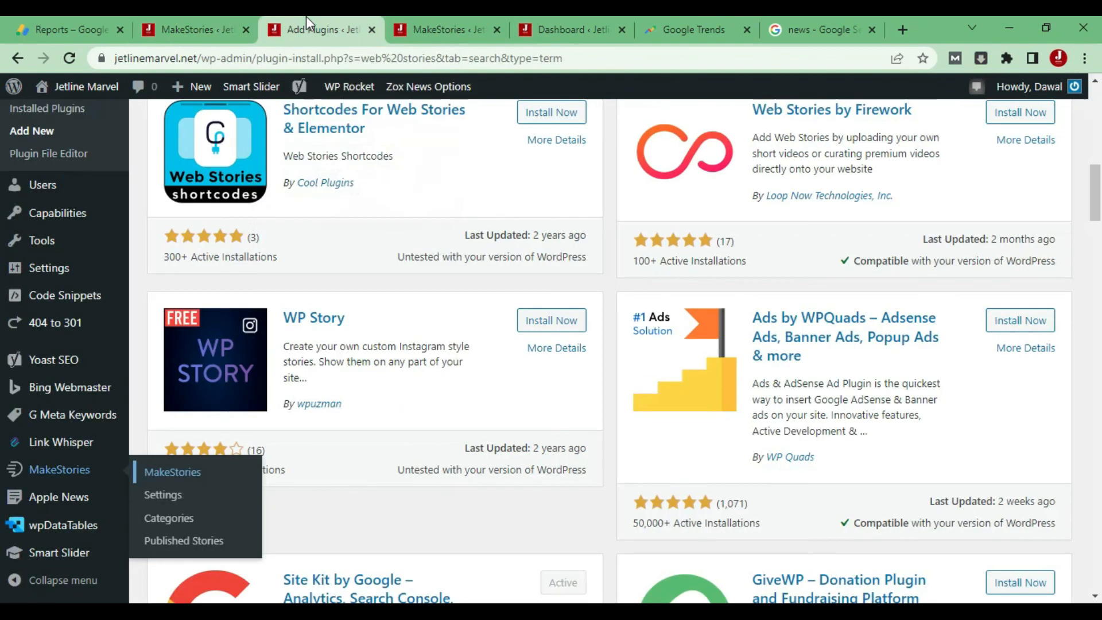
click(446, 17)
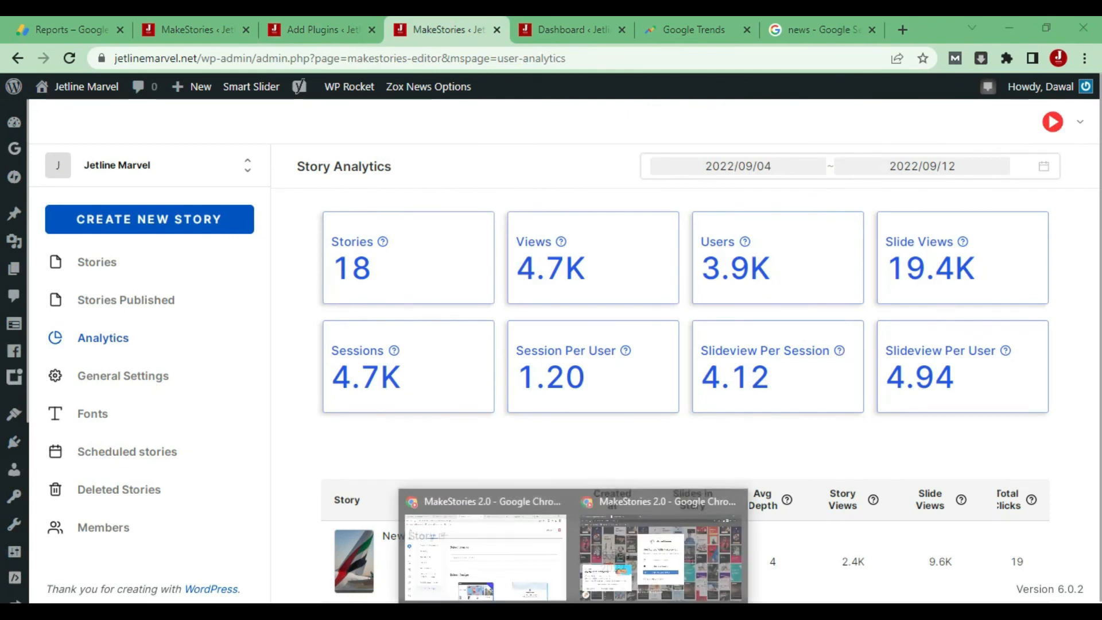
Look over the domain and design settings in the MakeStories 2.0 editor window, and return to the WordPress Story Analytics page
click(543, 571)
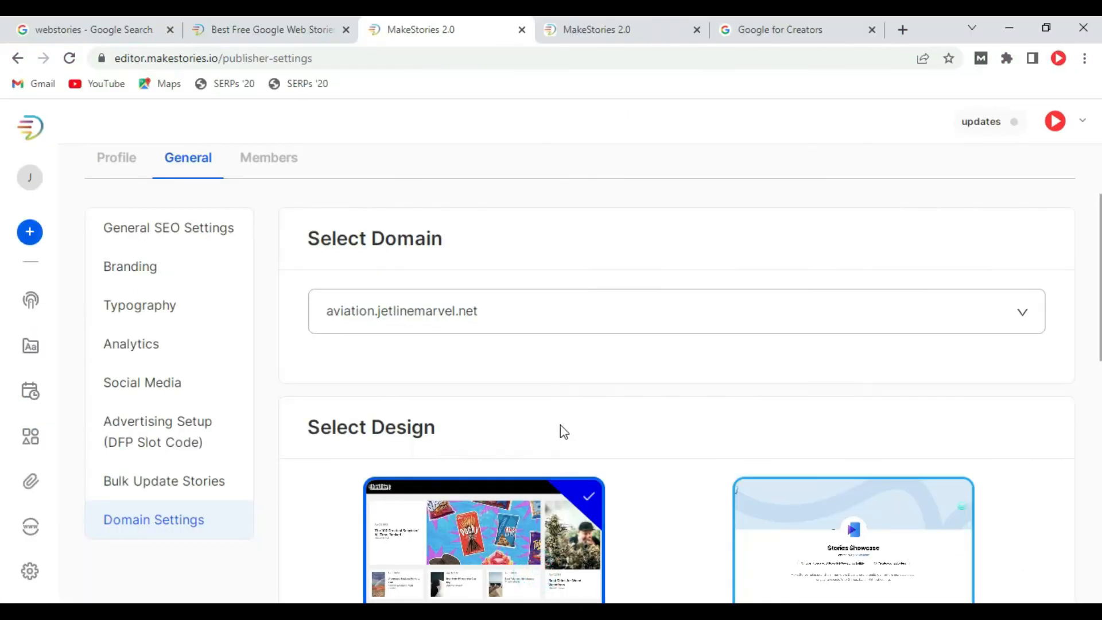
key(alt+Tab)
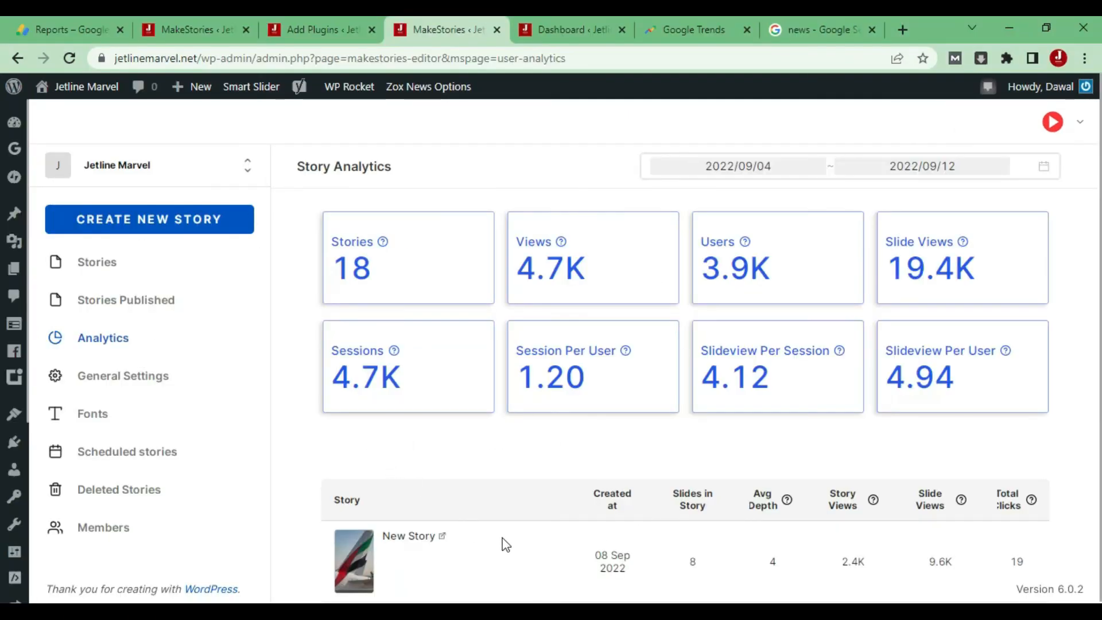
click(556, 529)
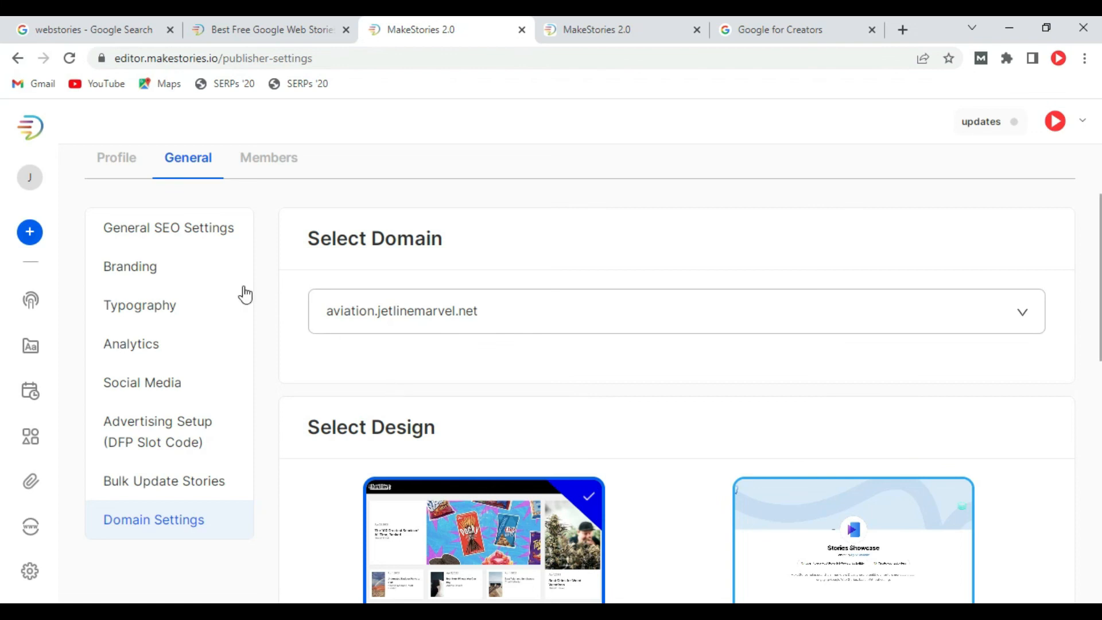
mouse_move(34, 359)
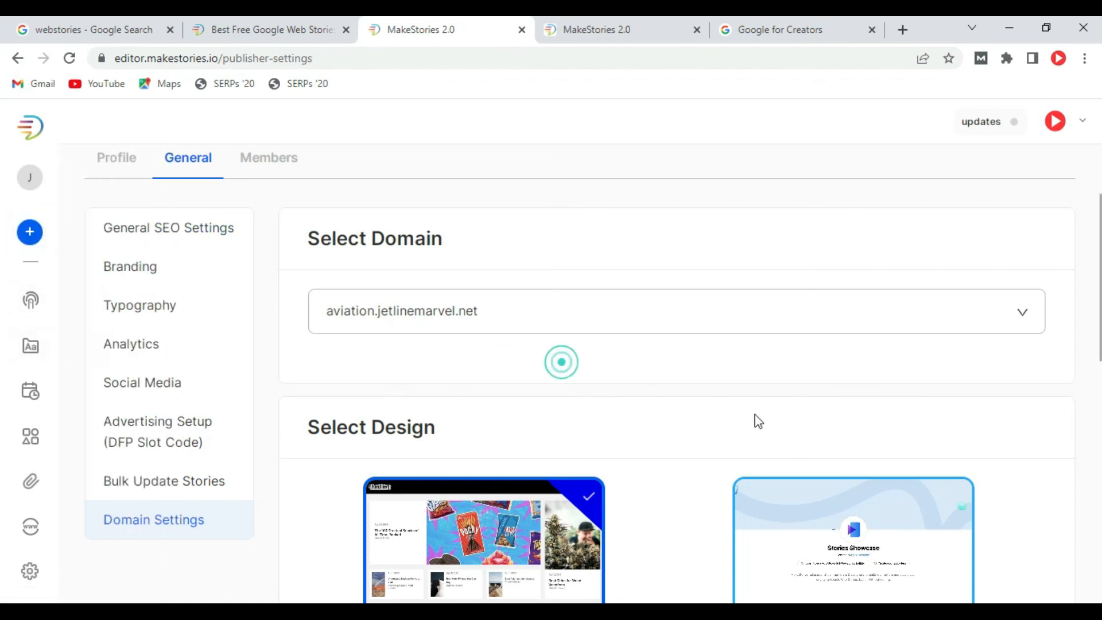
scroll(755, 419, down, 5)
scroll(671, 413, up, 7)
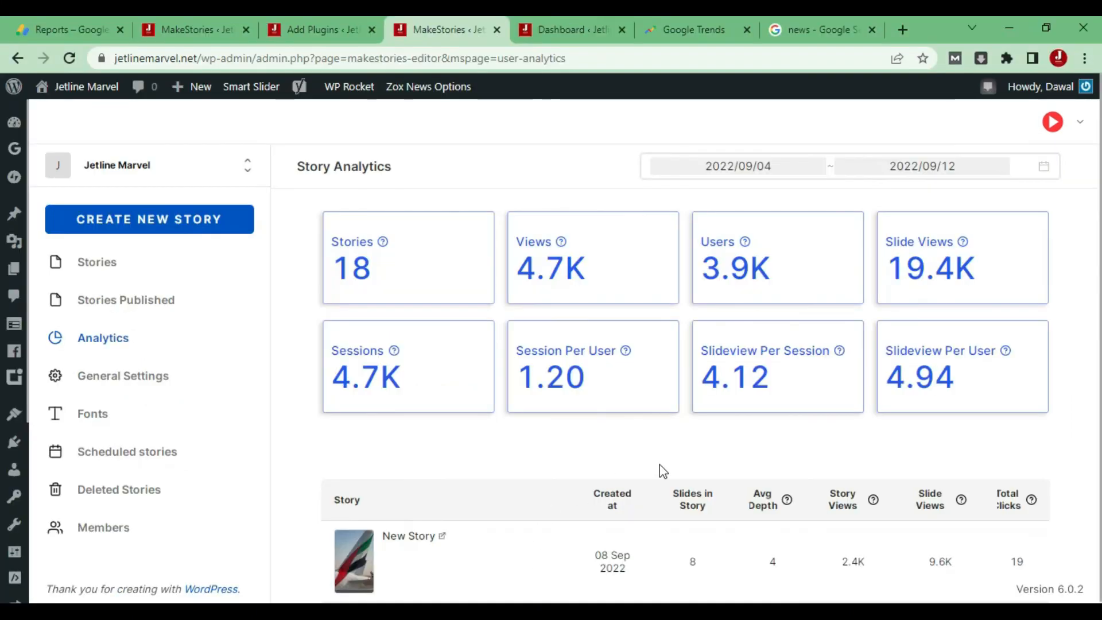
Review the Web Stories and MakeStories plugins on the Add Plugins page, and go back to the Google News results
click(322, 26)
scroll(631, 370, up, 7)
scroll(630, 368, up, 4)
scroll(620, 370, down, 3)
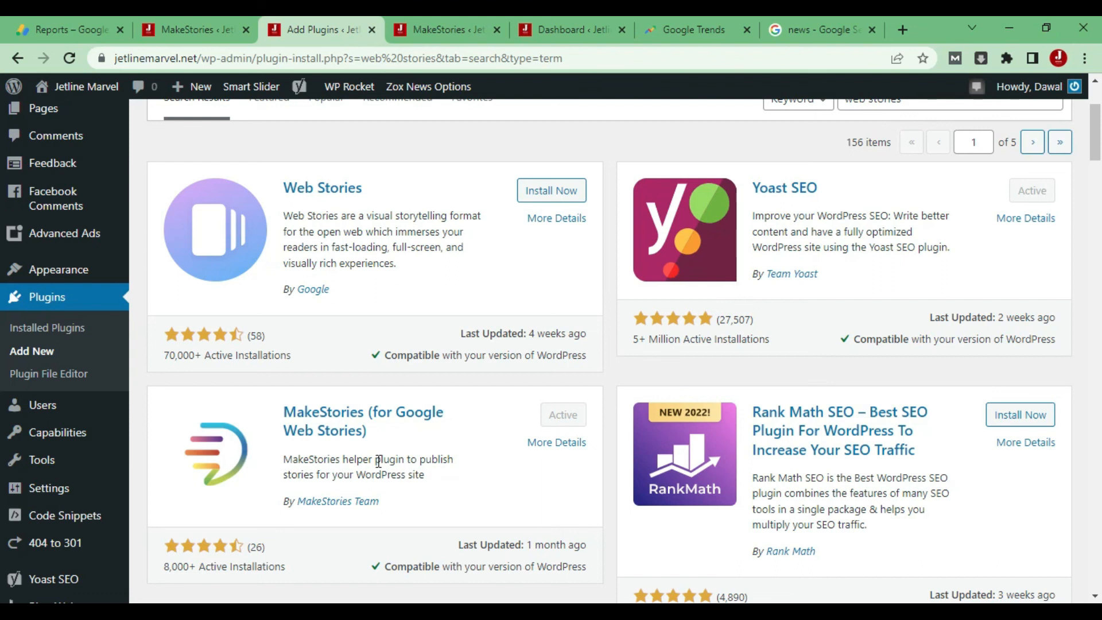
click(821, 17)
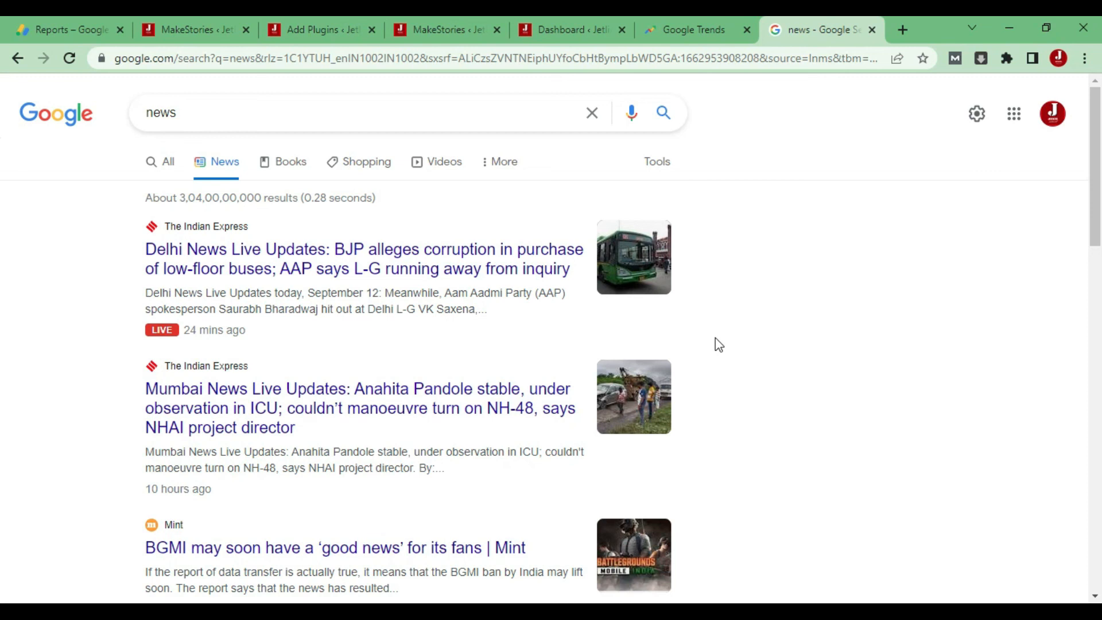
Search Google for Twitter in a new tab and open the Twitter home page
click(900, 30)
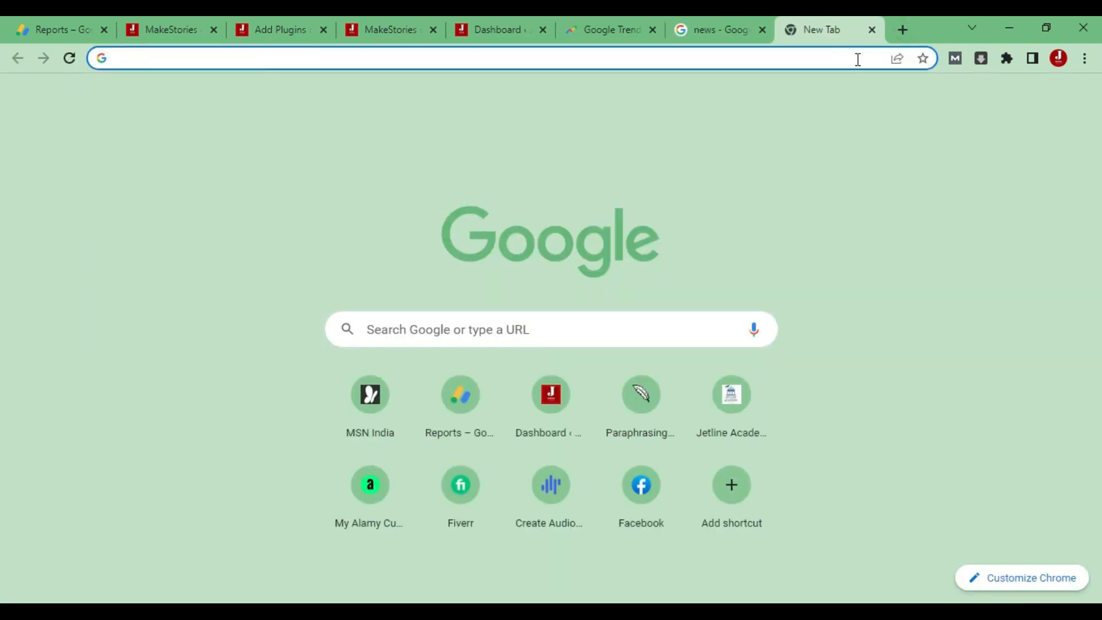
click(857, 59)
text(tw)
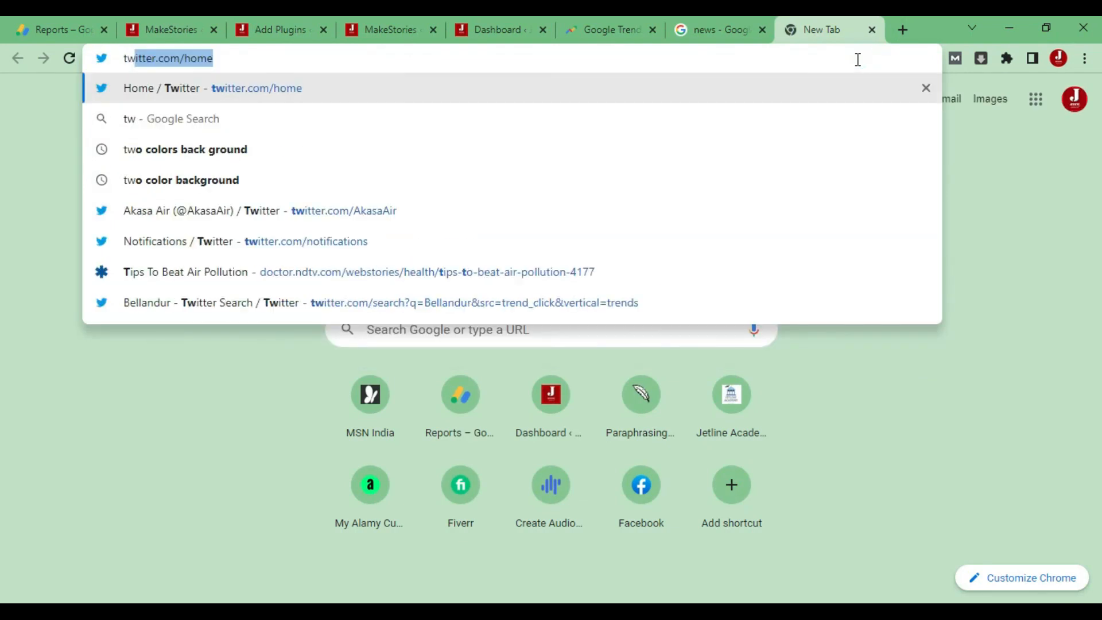
text(ite)
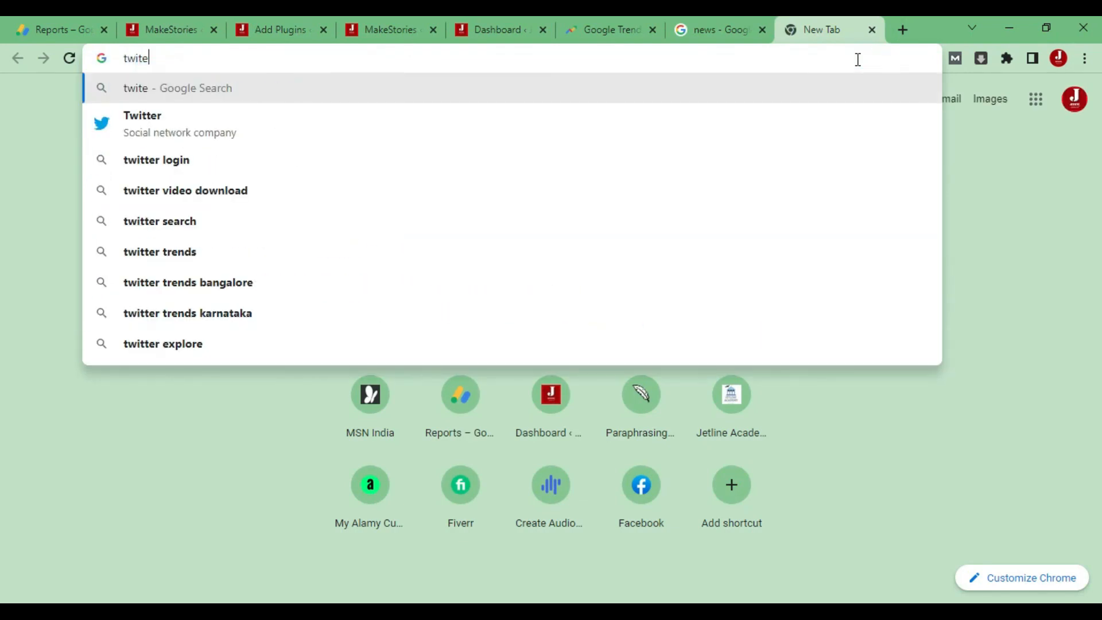
key(Down)
key(Return)
click(247, 252)
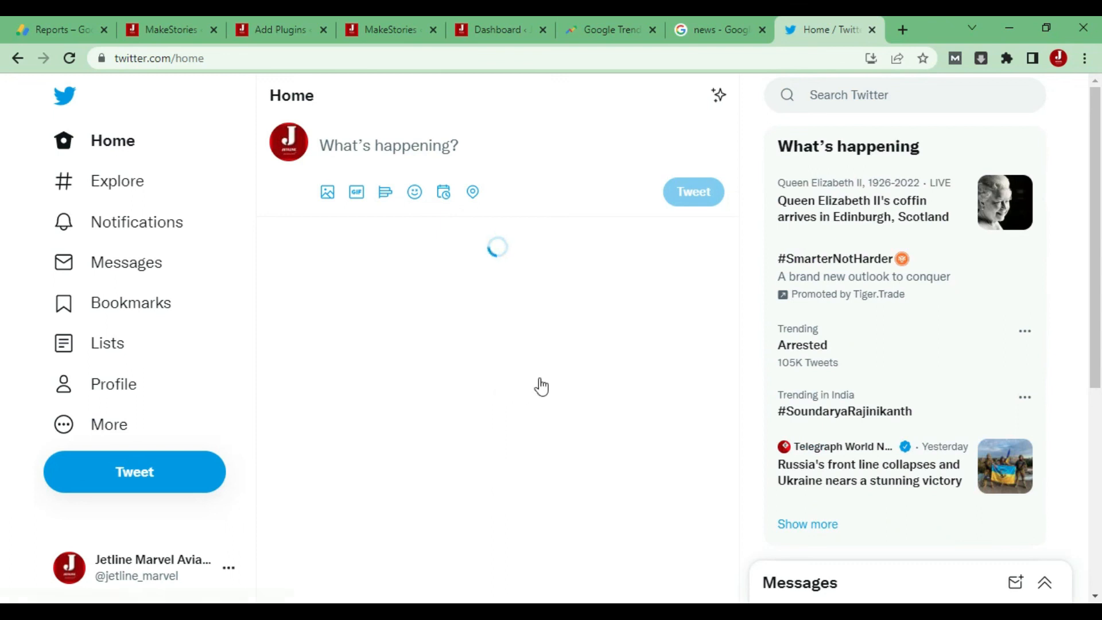
Browse the Twitter home feed and its trending topics for story ideas, and return to the MakeStories Story Analytics page
scroll(574, 384, down, 3)
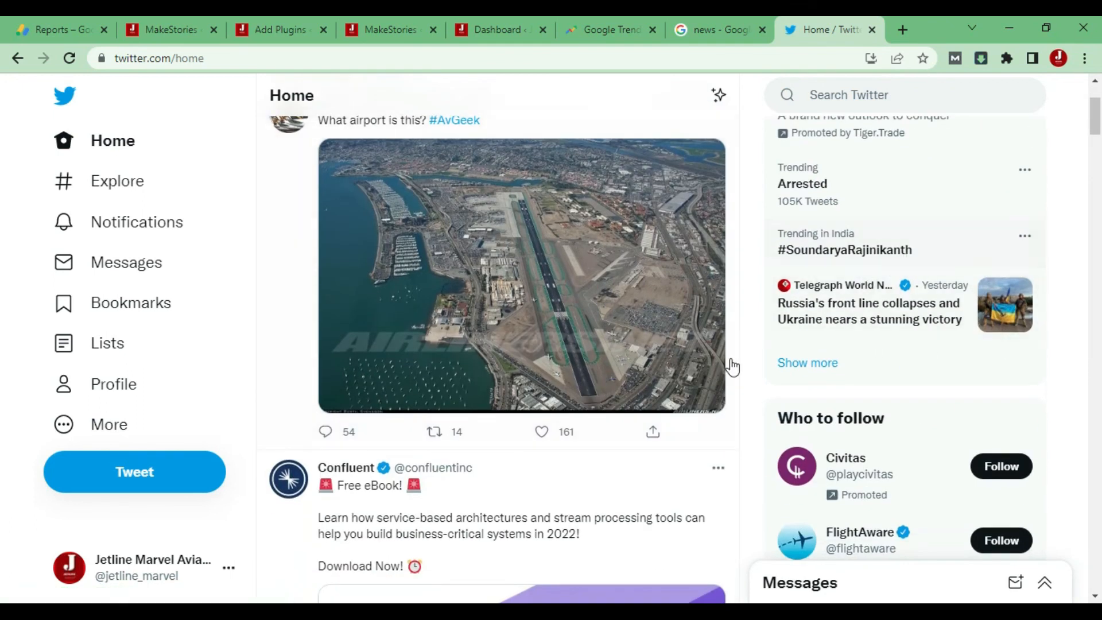
scroll(728, 389, up, 3)
scroll(729, 391, down, 2)
scroll(730, 394, down, 8)
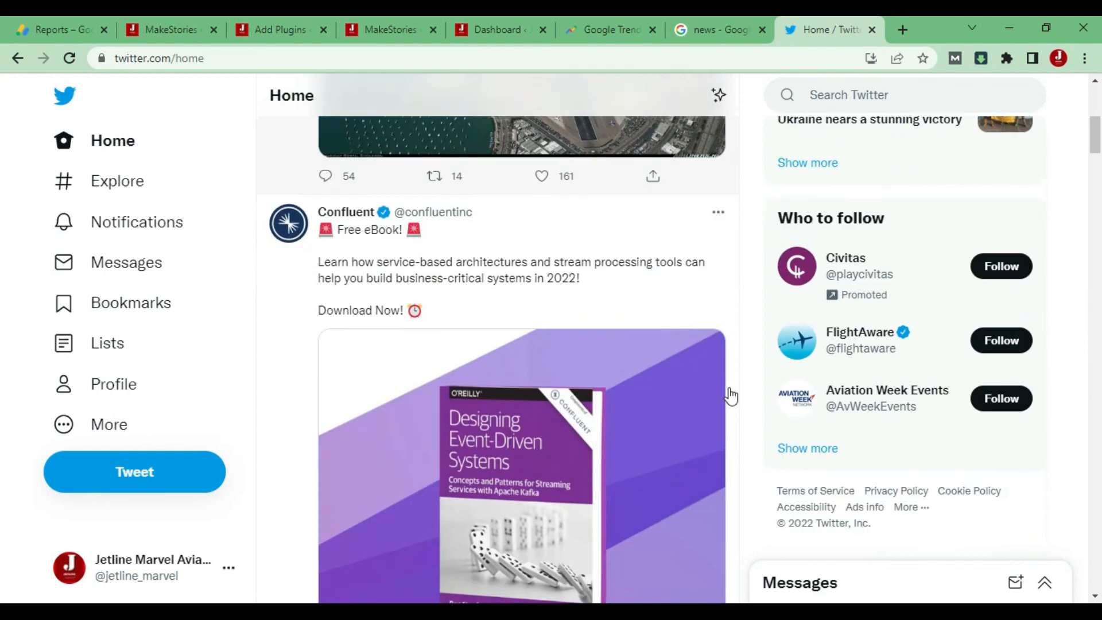
scroll(730, 395, up, 10)
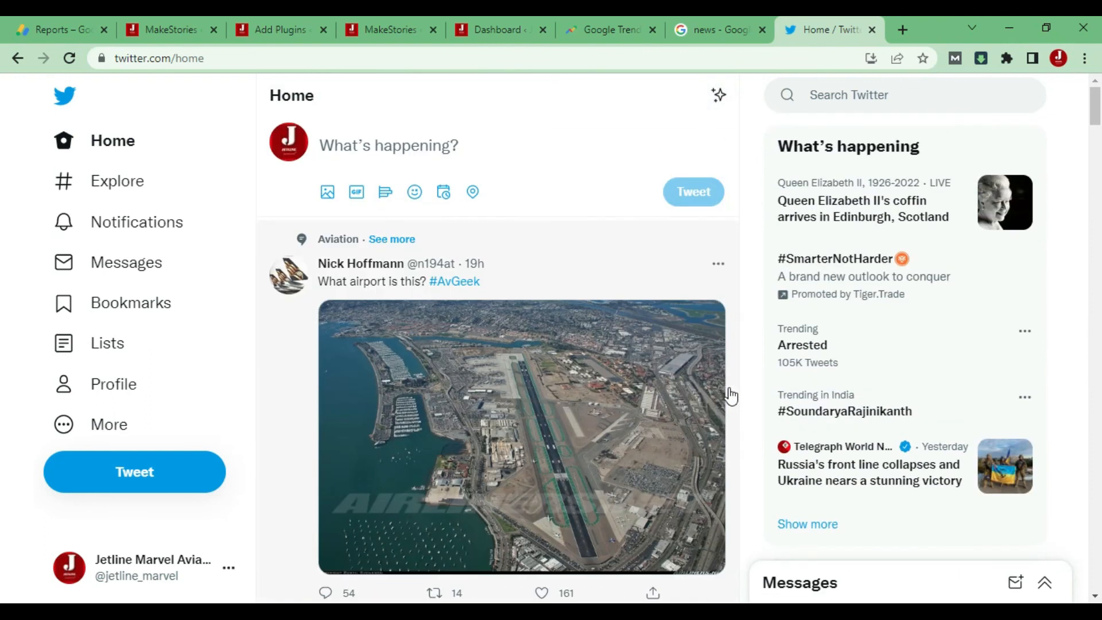
scroll(729, 396, down, 15)
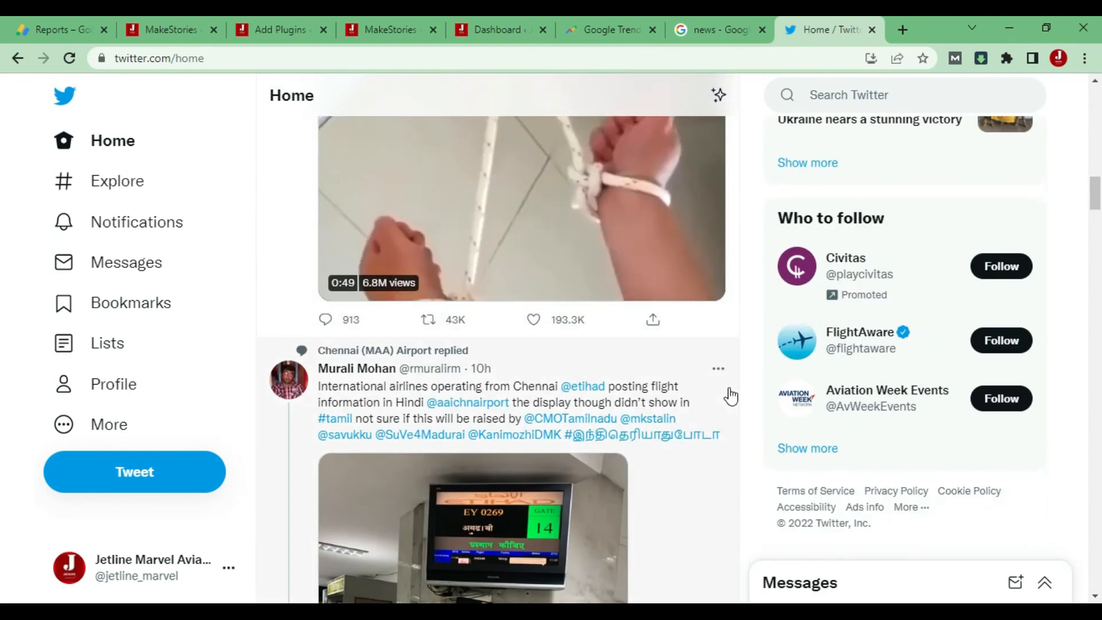
scroll(730, 395, down, 5)
scroll(730, 396, down, 10)
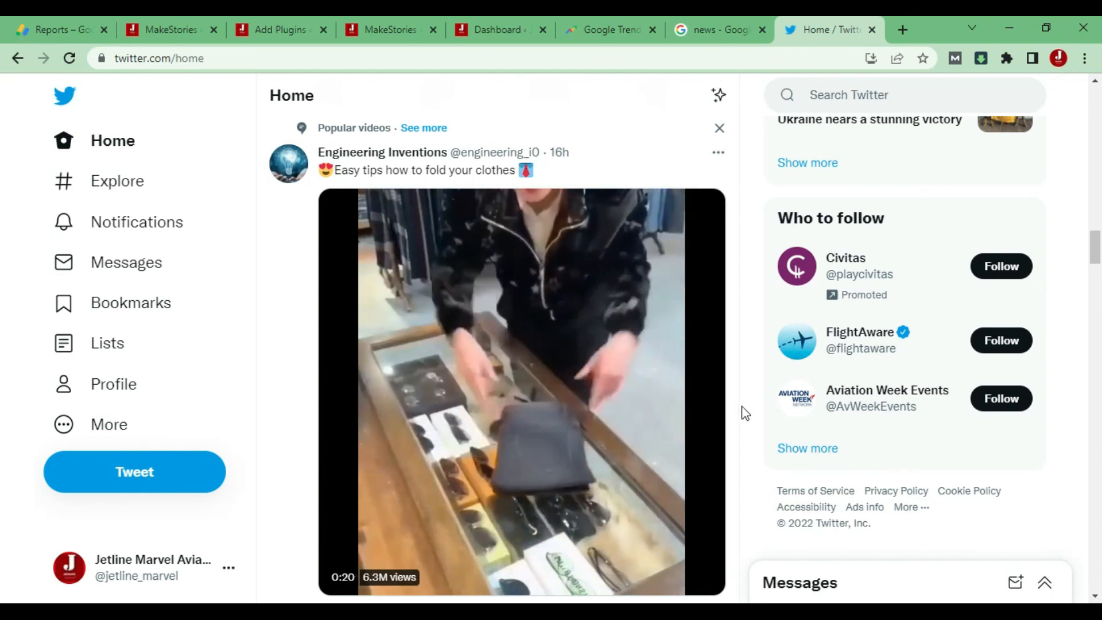
scroll(745, 412, down, 5)
scroll(745, 412, down, 3)
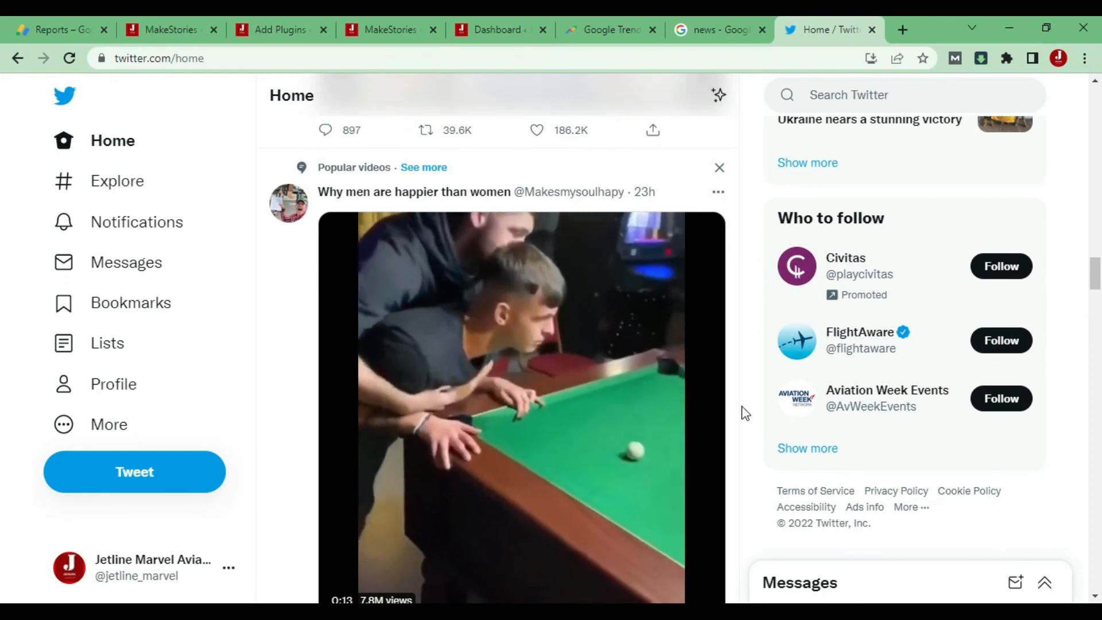
scroll(745, 412, down, 5)
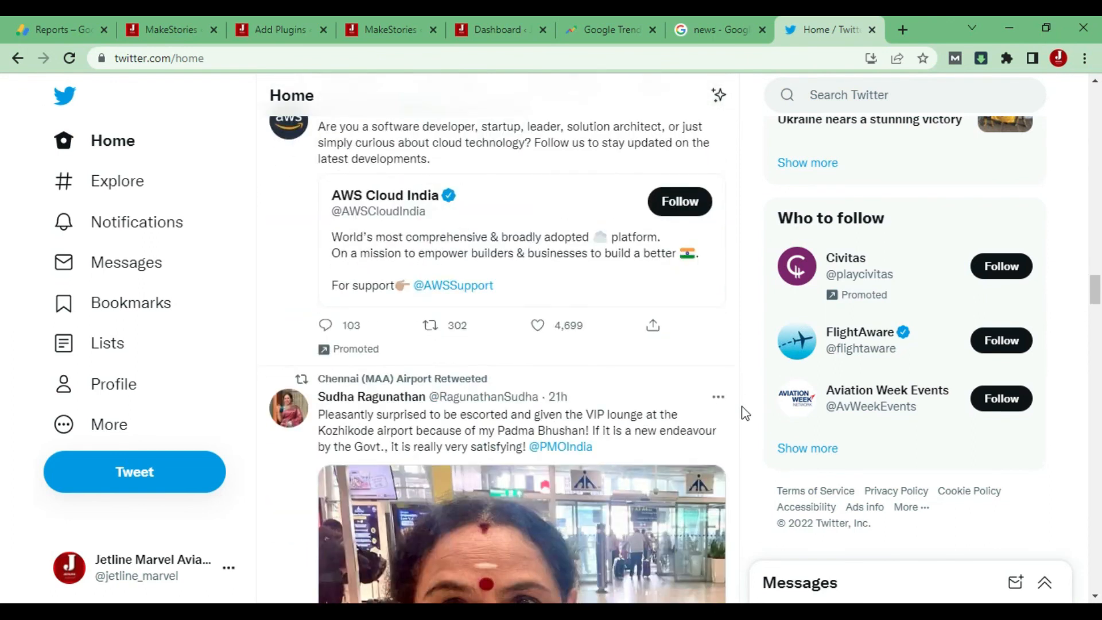
scroll(744, 412, up, 10)
scroll(745, 412, down, 5)
scroll(745, 412, up, 7)
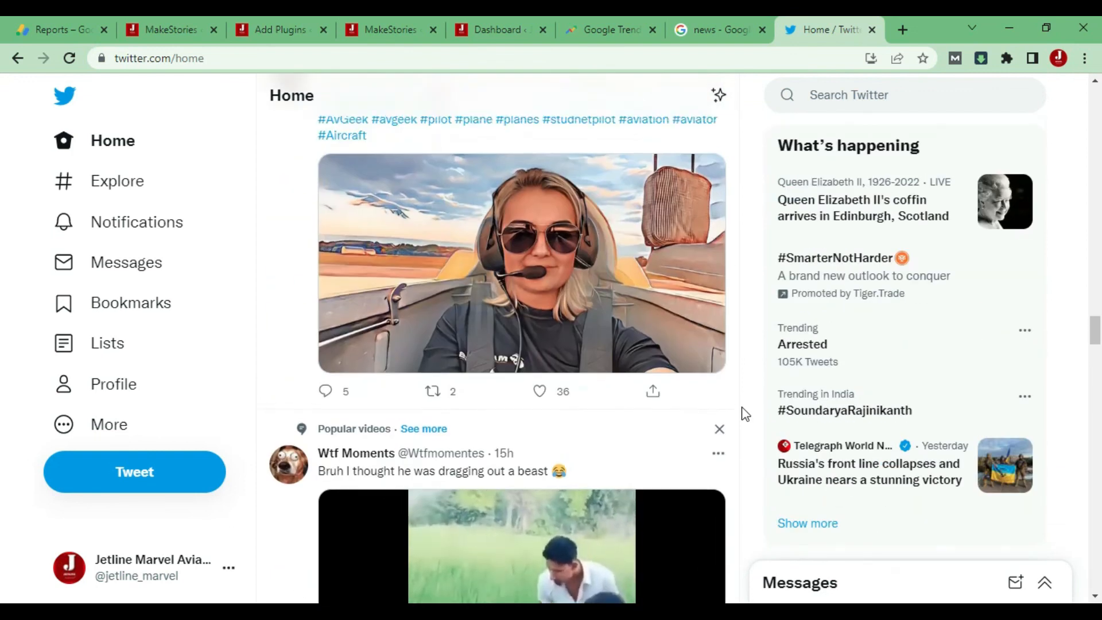
scroll(745, 412, up, 4)
scroll(745, 412, down, 3)
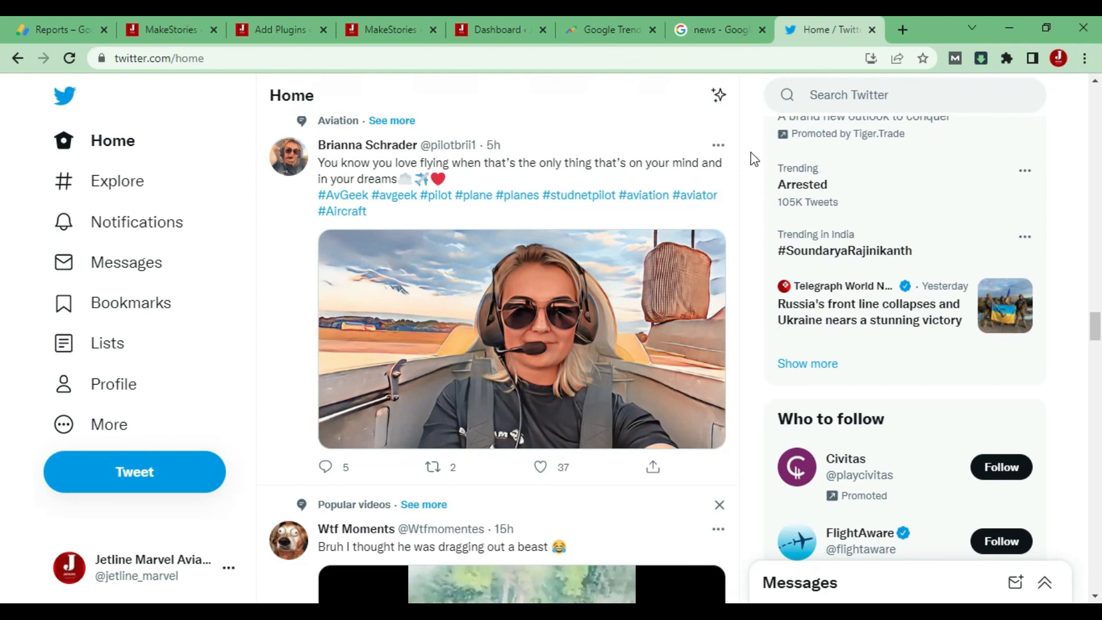
scroll(576, 404, down, 15)
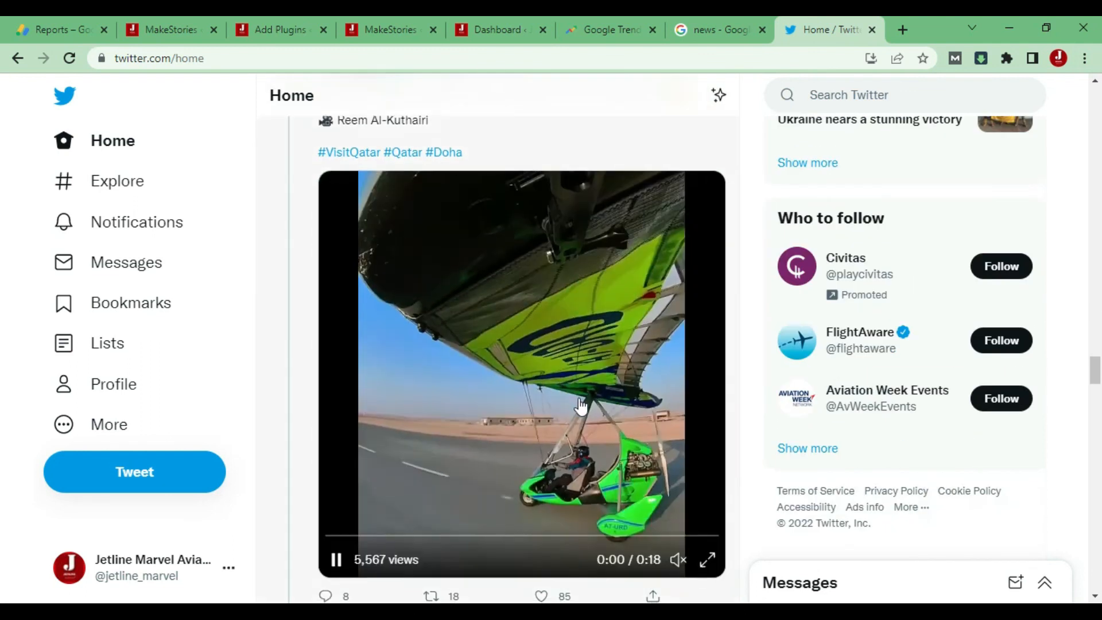
scroll(578, 398, down, 14)
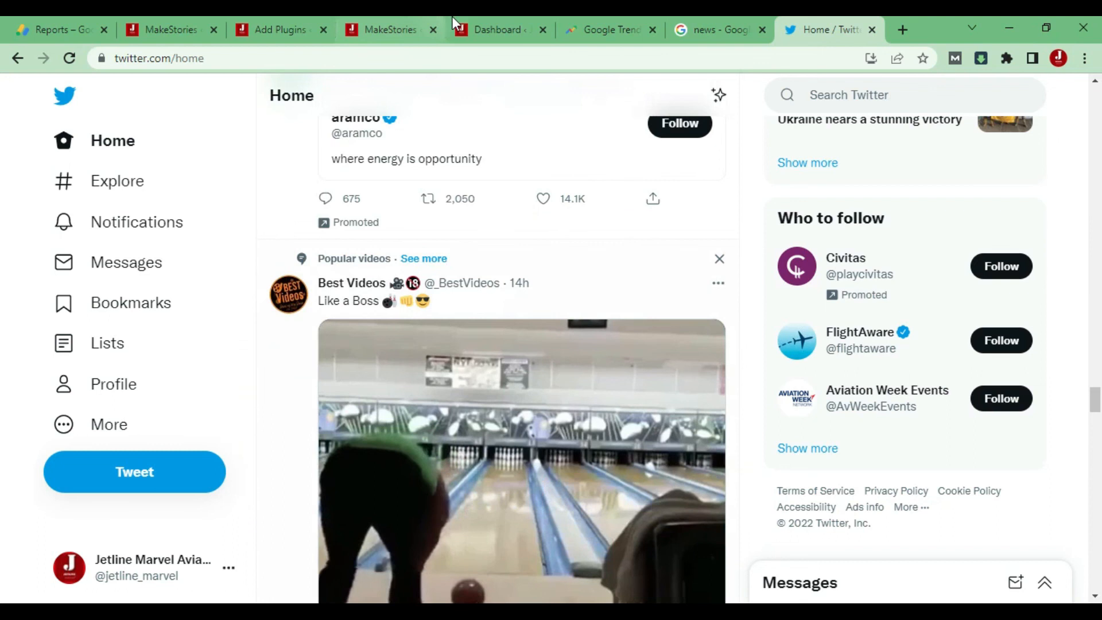
click(452, 18)
click(401, 16)
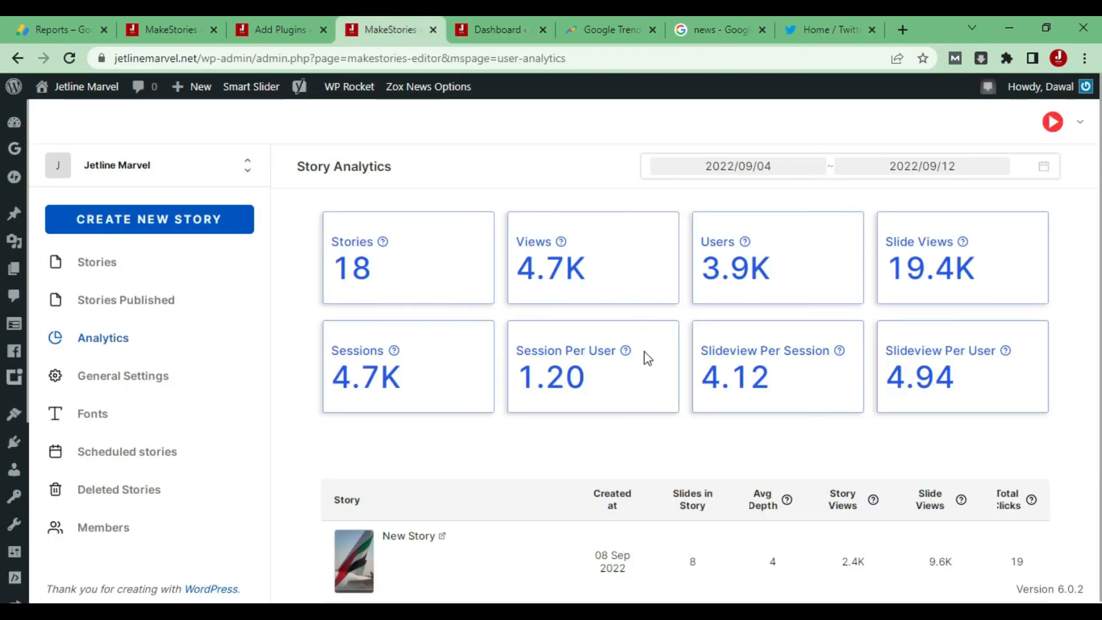